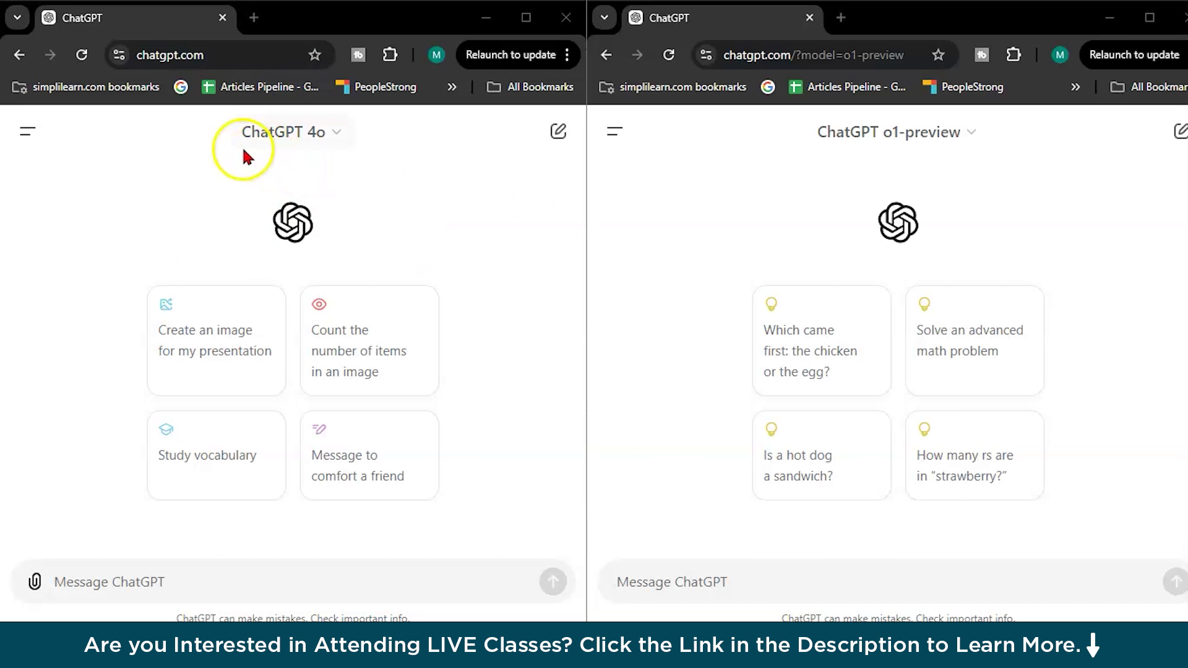
click(314, 147)
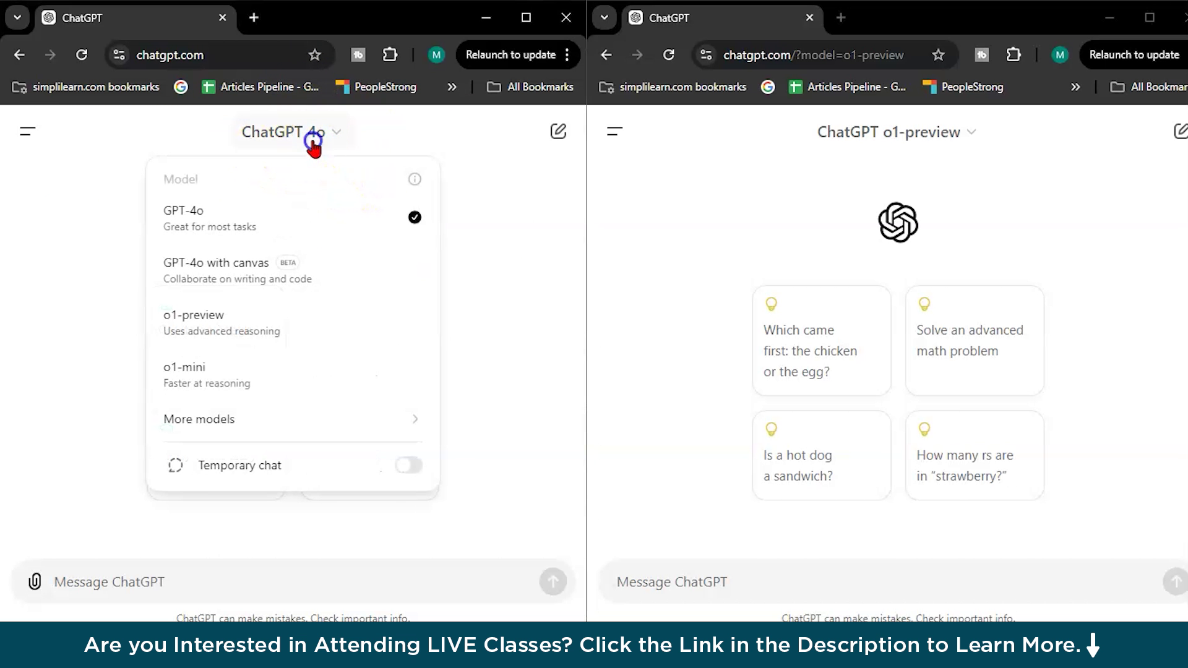
click(314, 147)
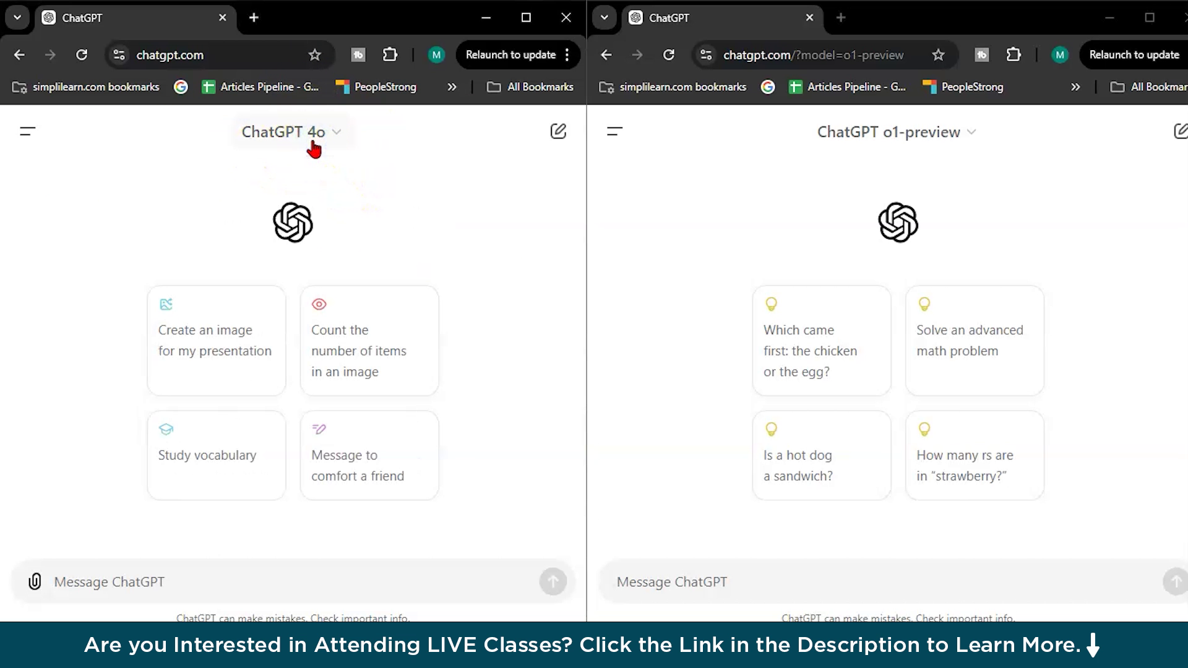
click(910, 130)
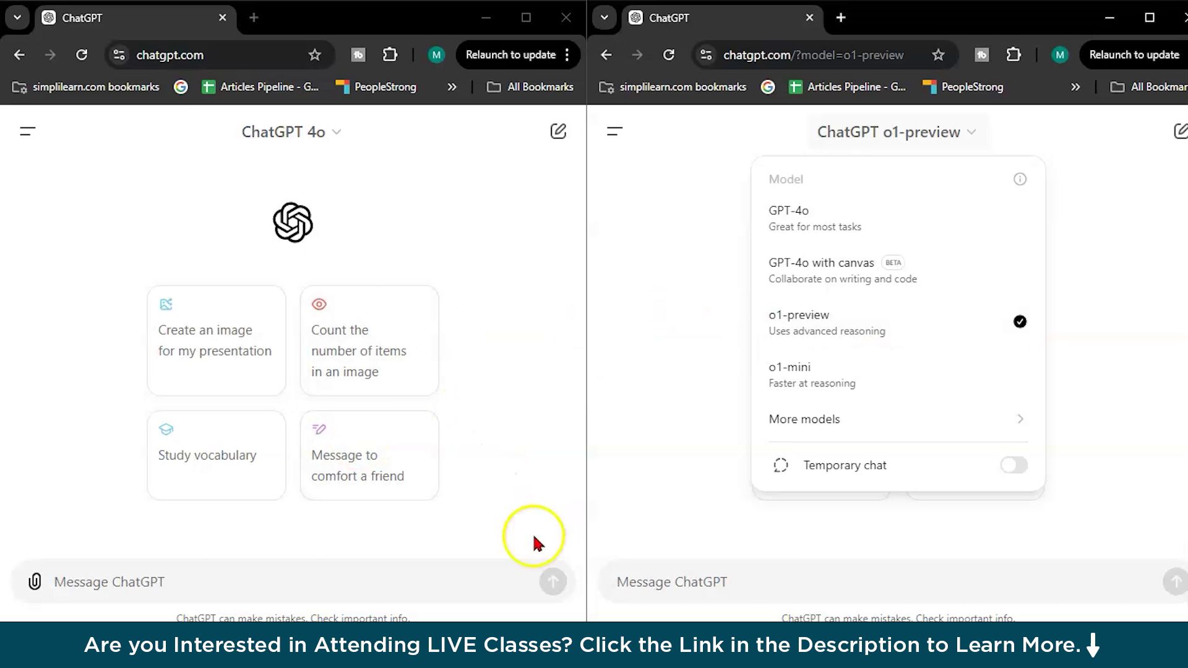
click(154, 580)
click(662, 580)
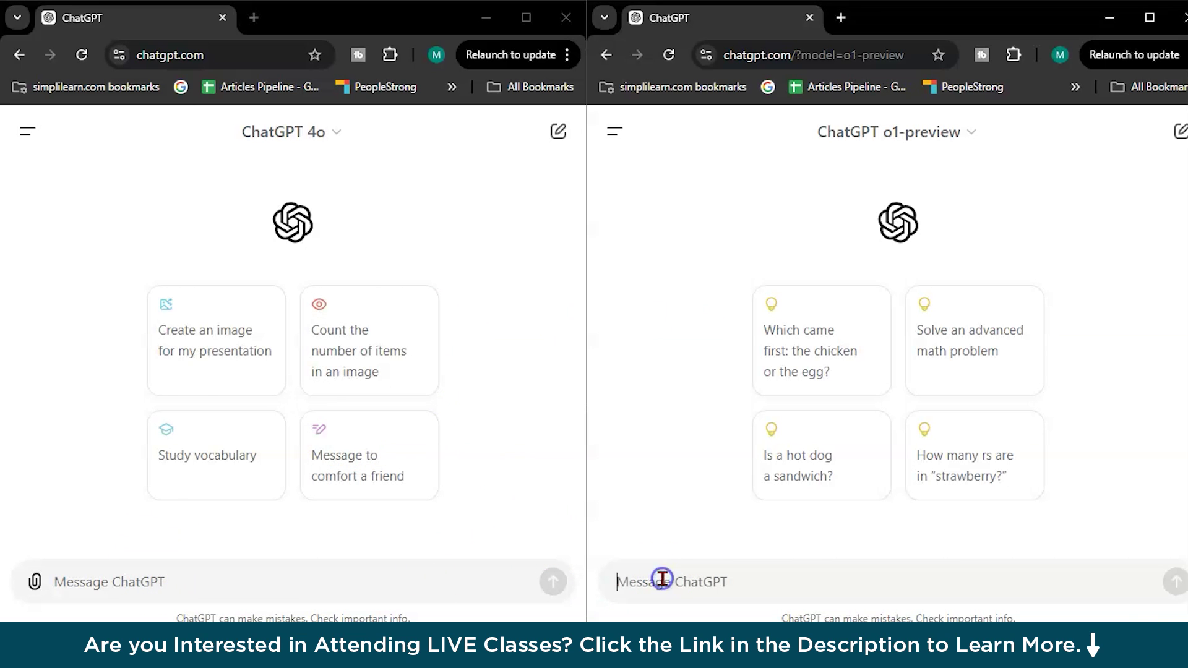
click(310, 591)
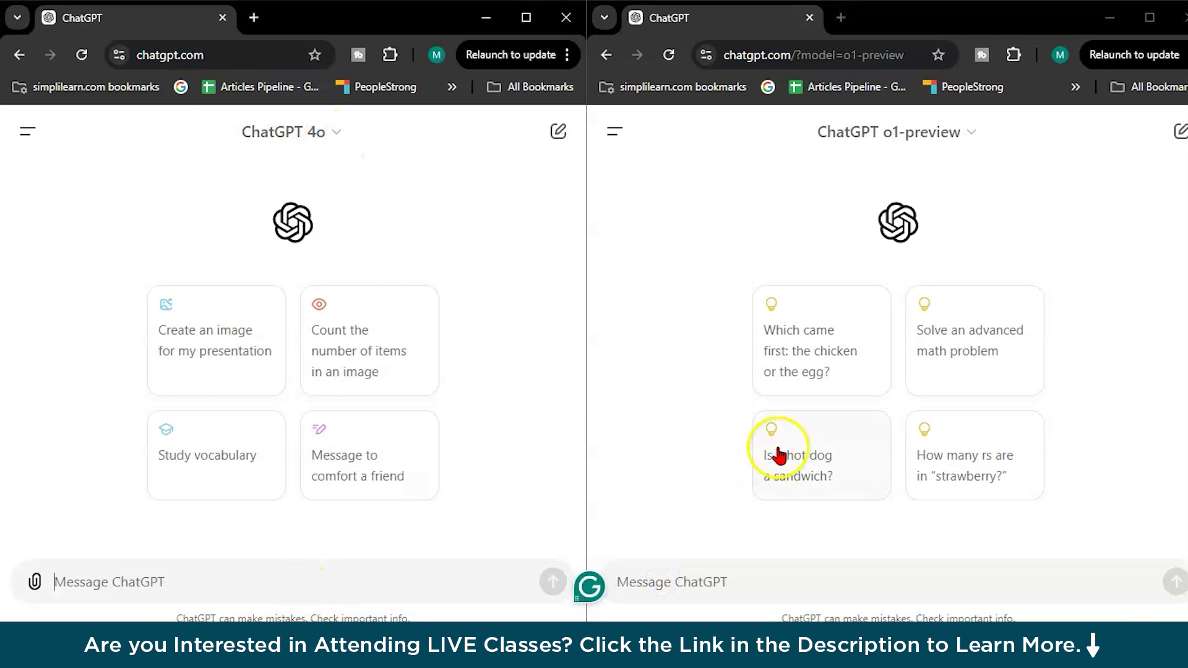
click(810, 582)
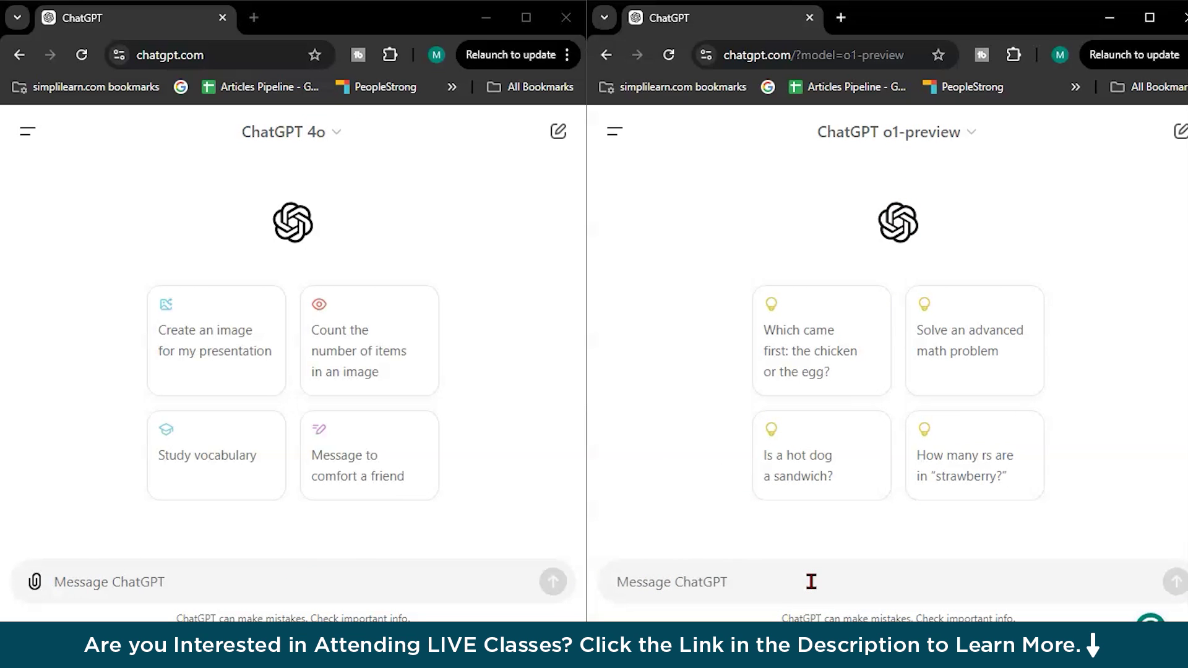
click(300, 570)
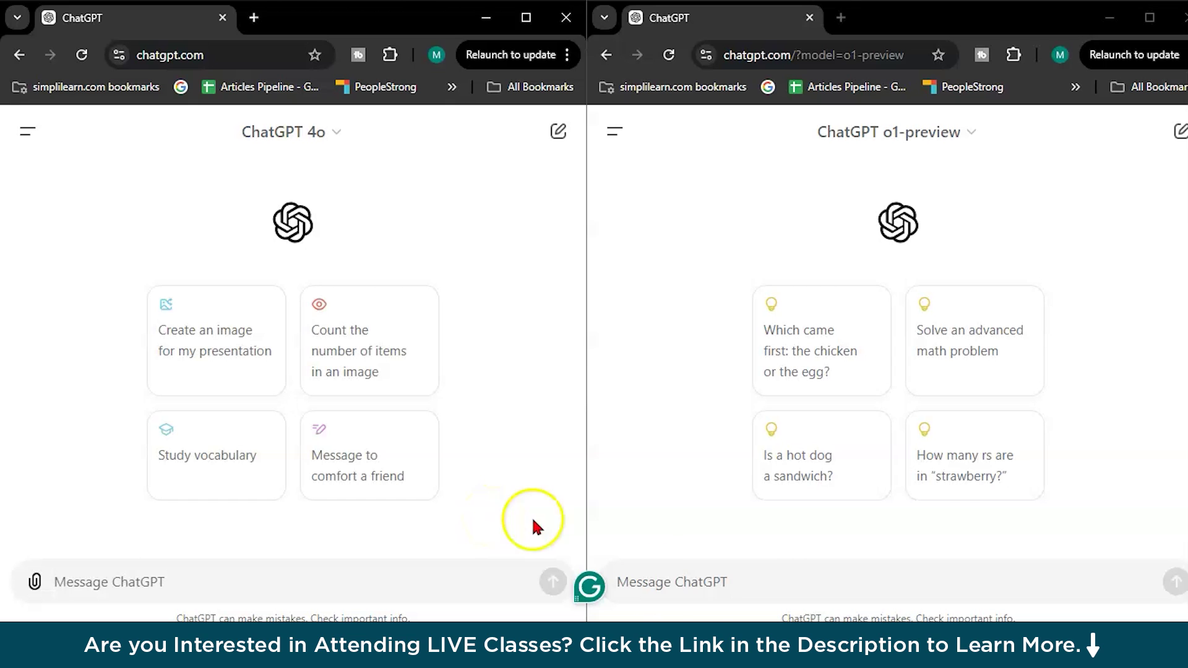
click(693, 582)
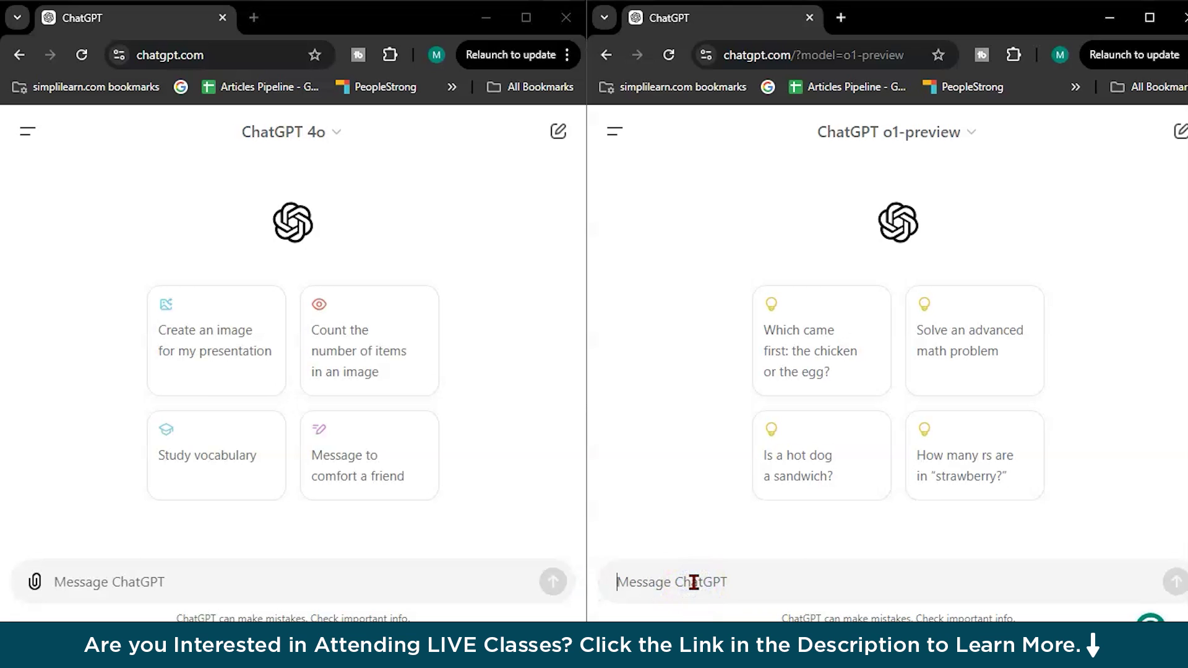
click(638, 574)
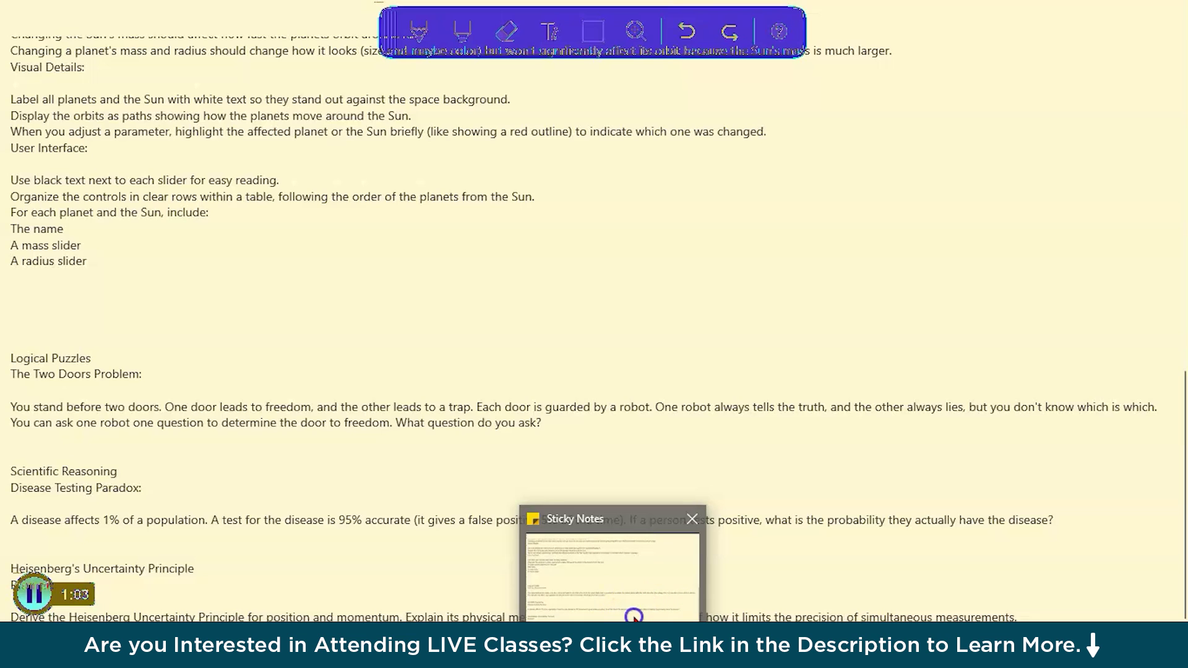
Select the 561-primality and GCD of 48 and 180 questions in the sticky note
click(613, 612)
scroll(95, 151, up, 20)
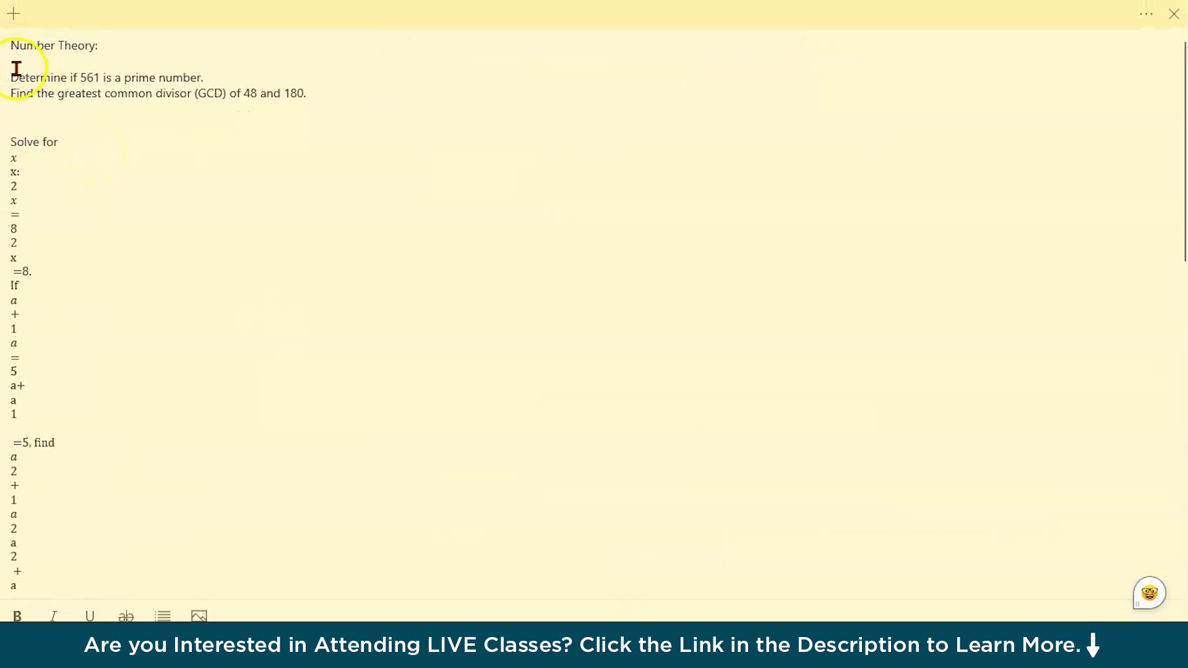
drag(276, 62, 311, 93)
key(ctrl+c)
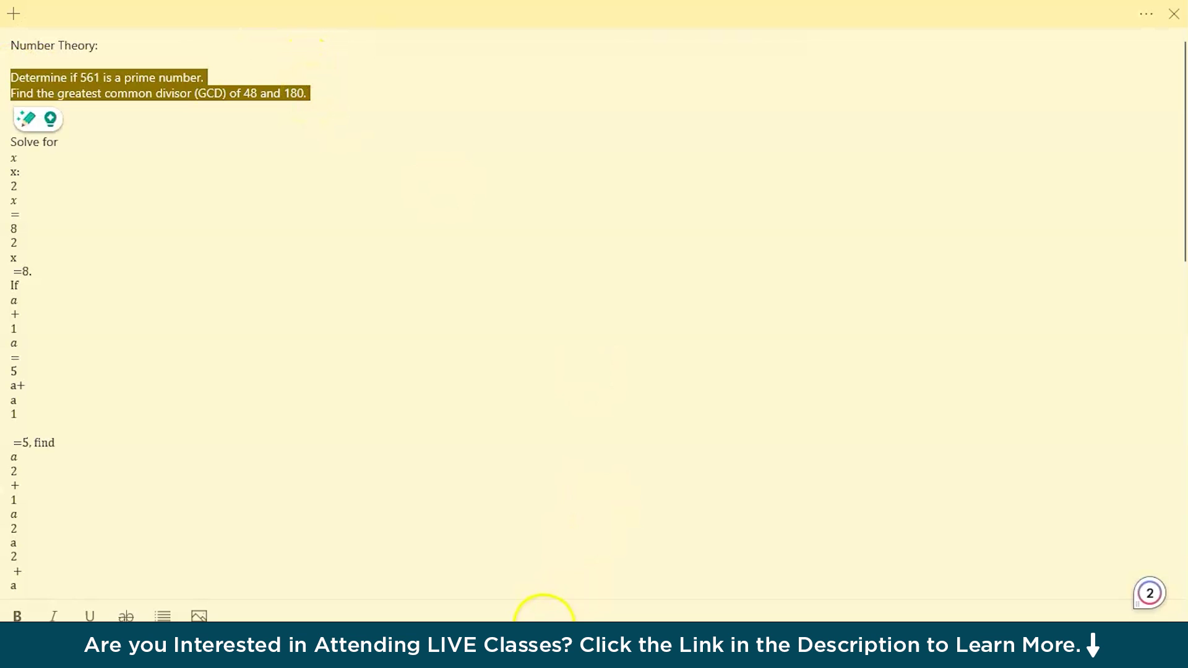
Paste the questions into both the GPT-4o and o1-preview chats and send them to GPT-4o
click(570, 643)
mouse_move(537, 643)
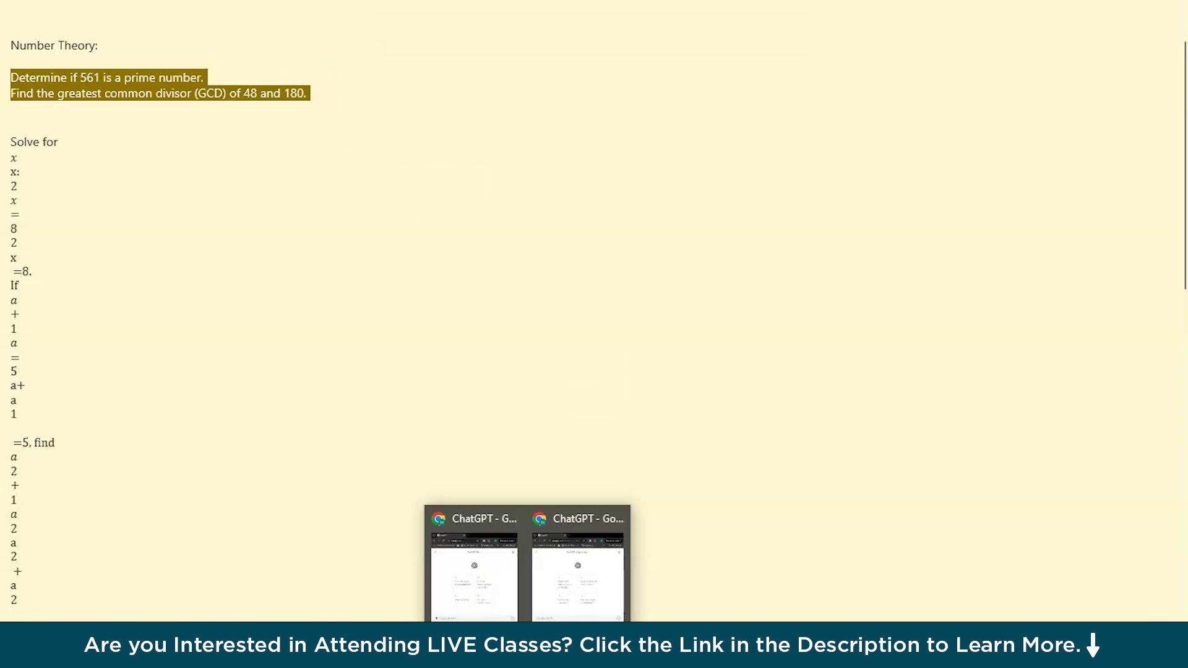
click(462, 577)
click(173, 577)
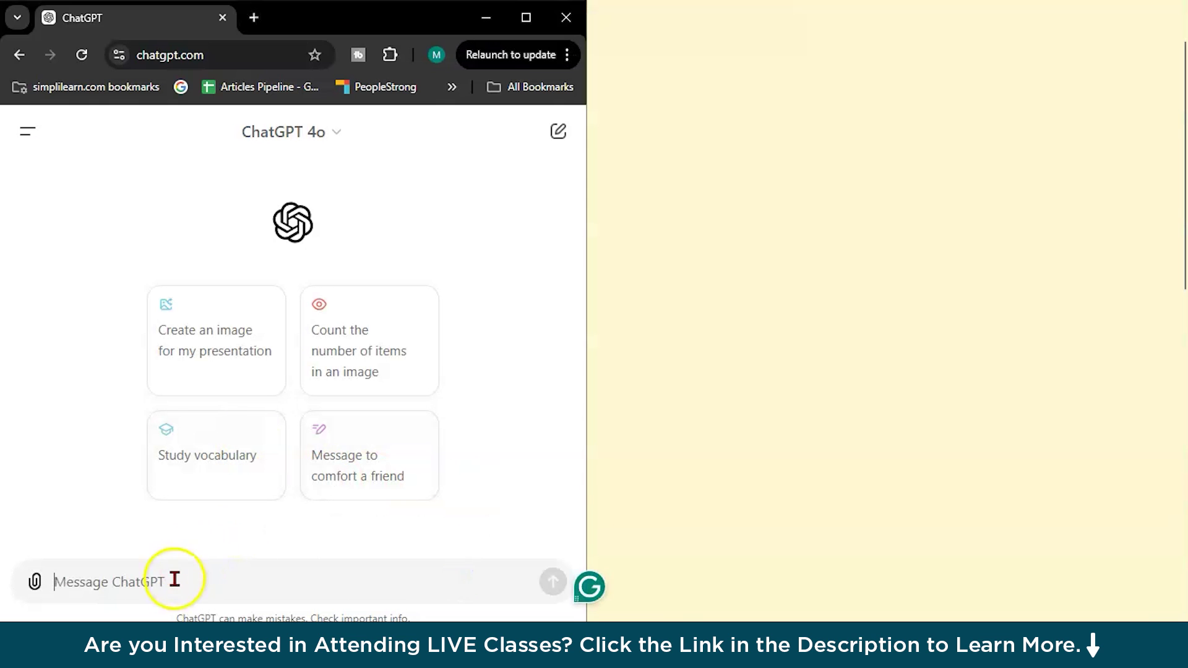
key(ctrl+v)
mouse_move(537, 647)
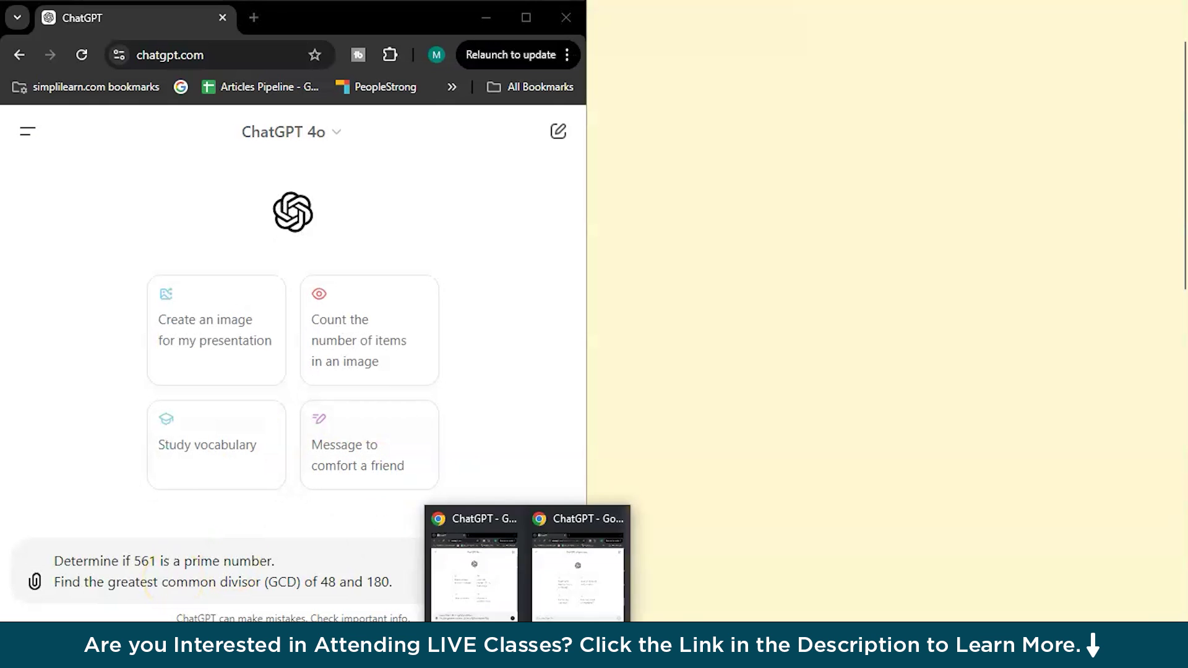
click(614, 567)
key(ctrl+v)
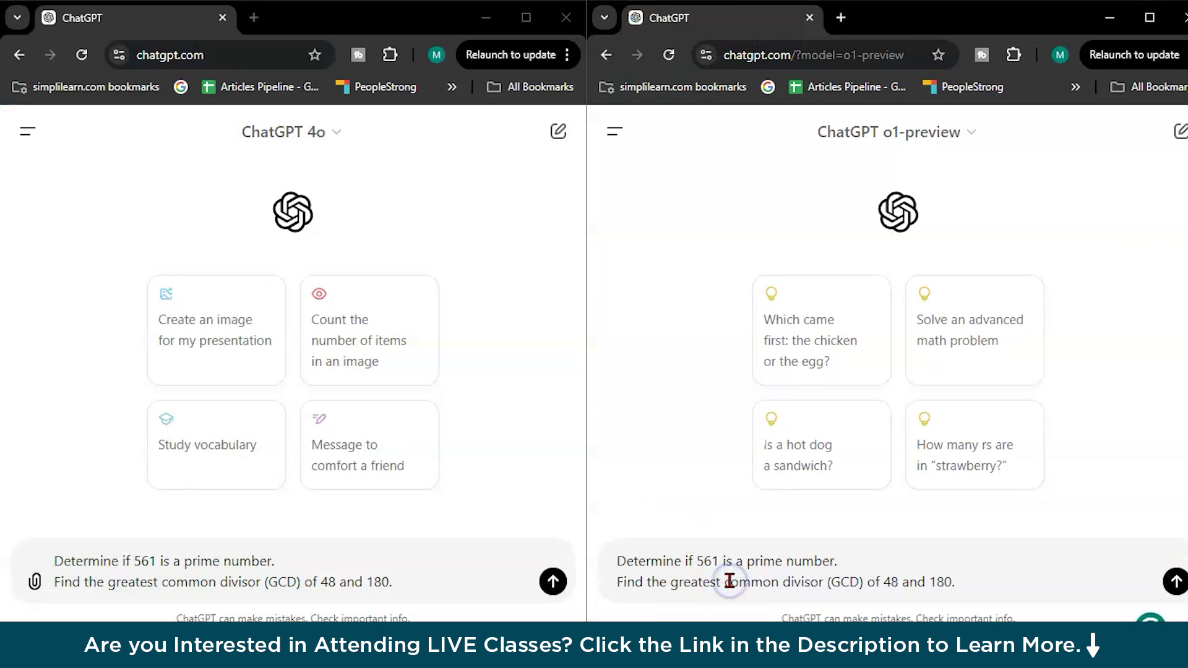
click(553, 581)
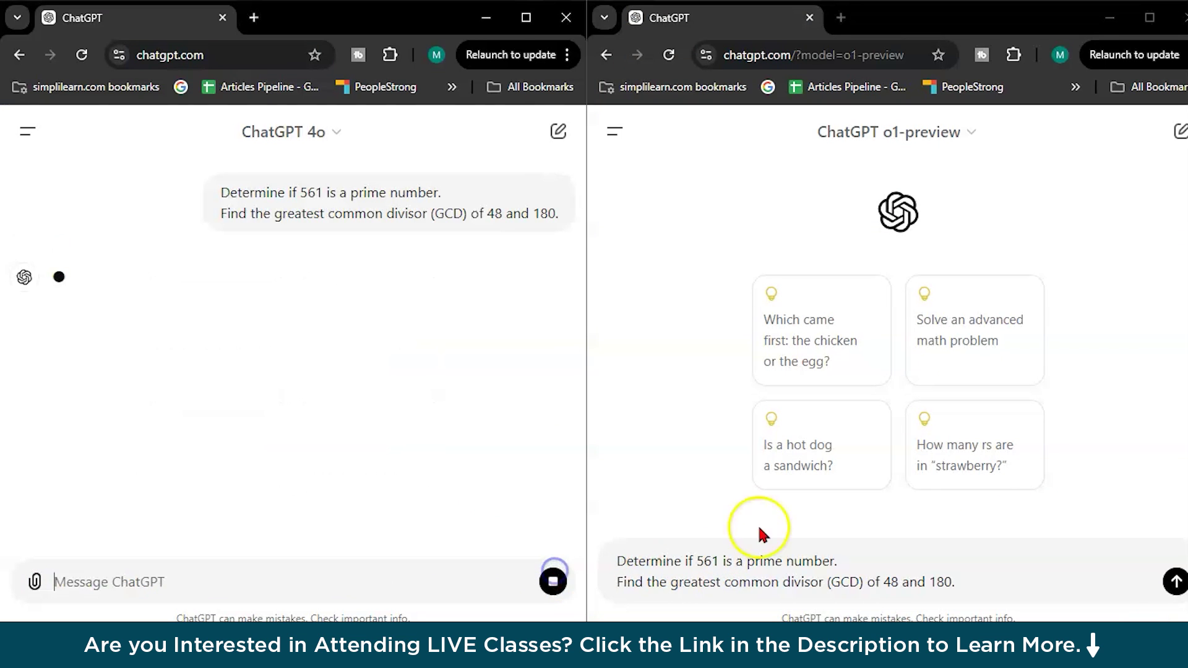
Send the questions to o1-preview and read its answer: 561 = 3 × 11 × 17, GCD 12
click(1173, 583)
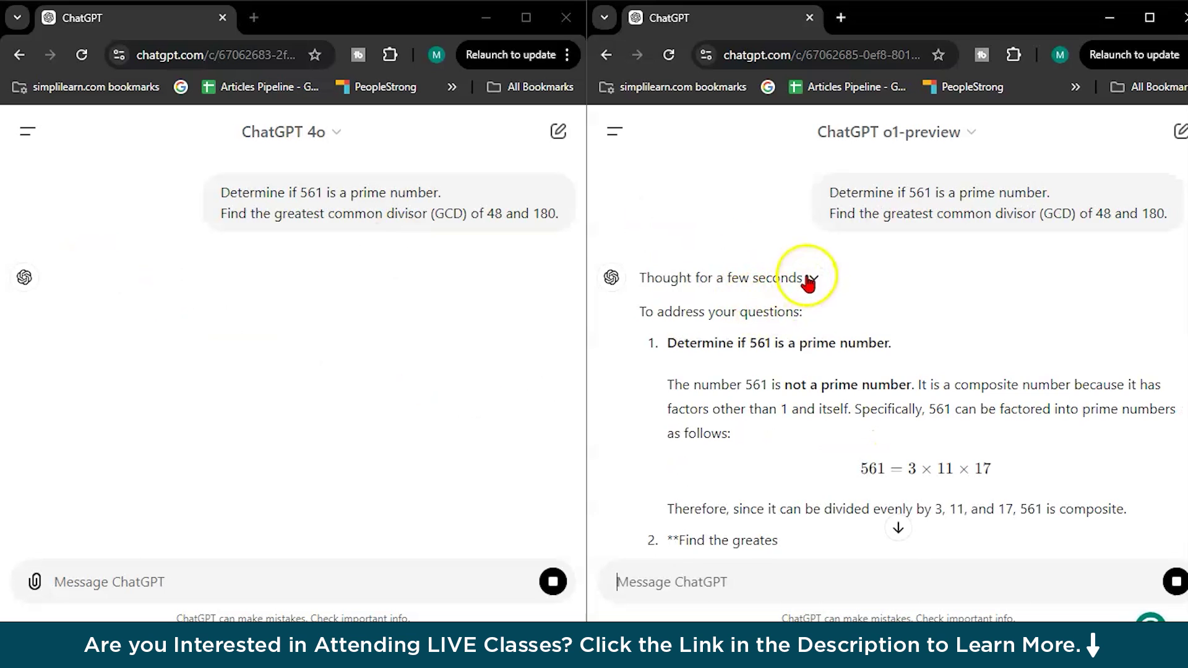
click(809, 277)
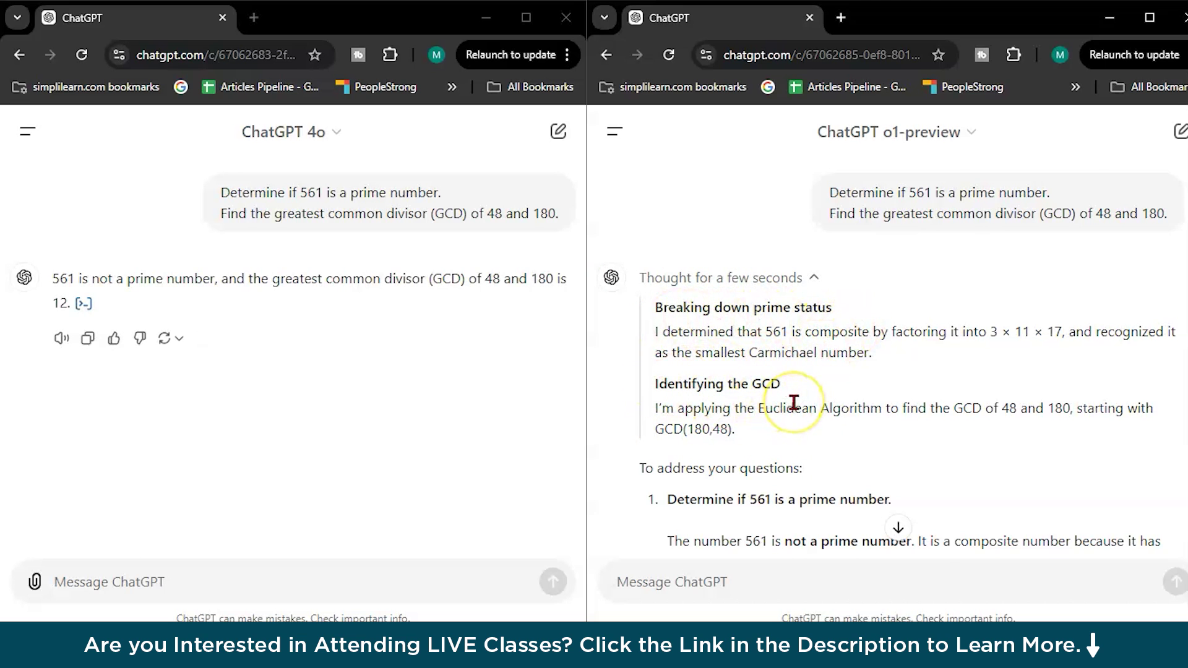
click(813, 277)
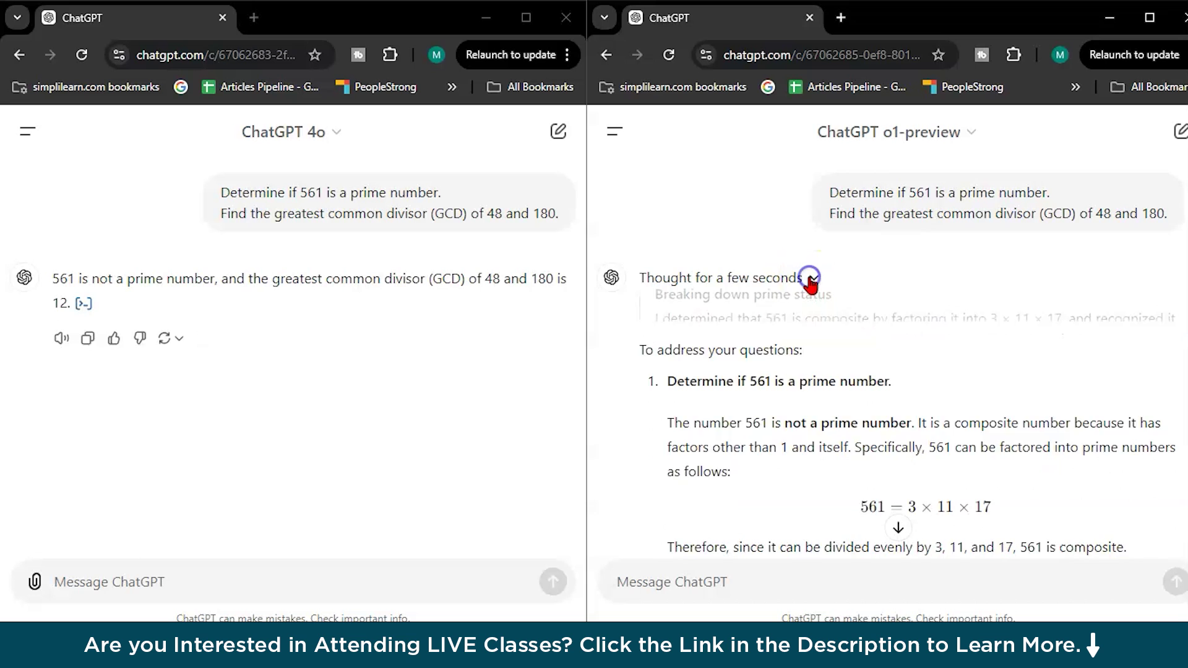
scroll(796, 426, down, 6)
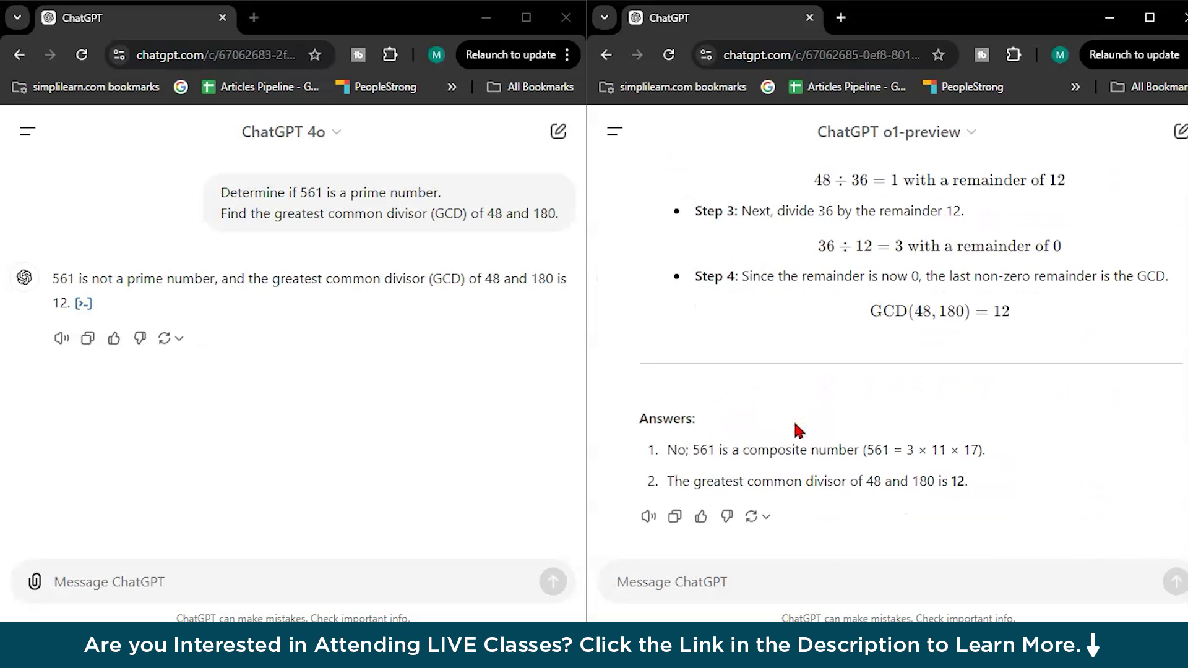
scroll(798, 430, up, 8)
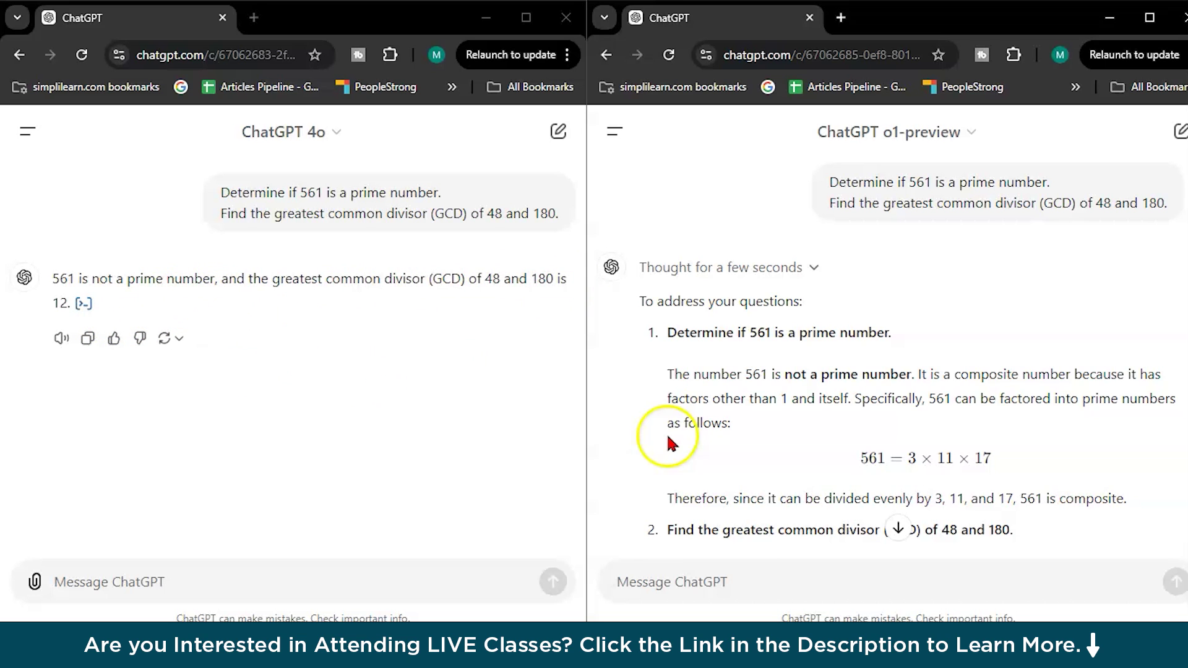
scroll(776, 463, down, 1)
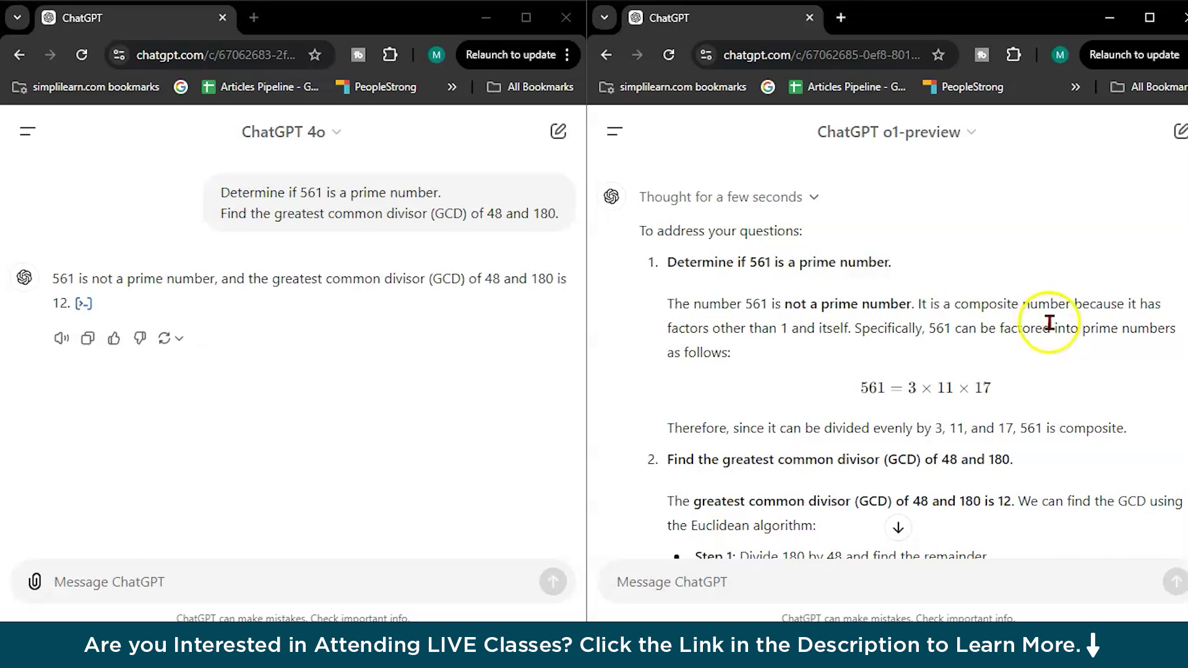
scroll(965, 389, down, 3)
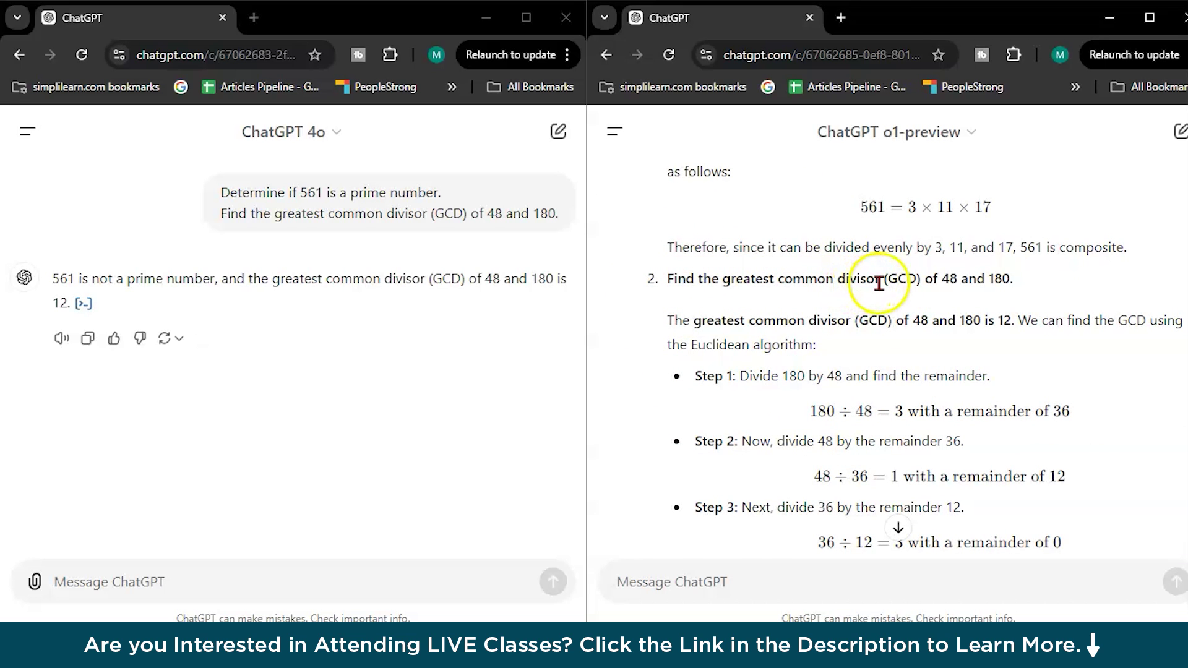
scroll(983, 371, down, 5)
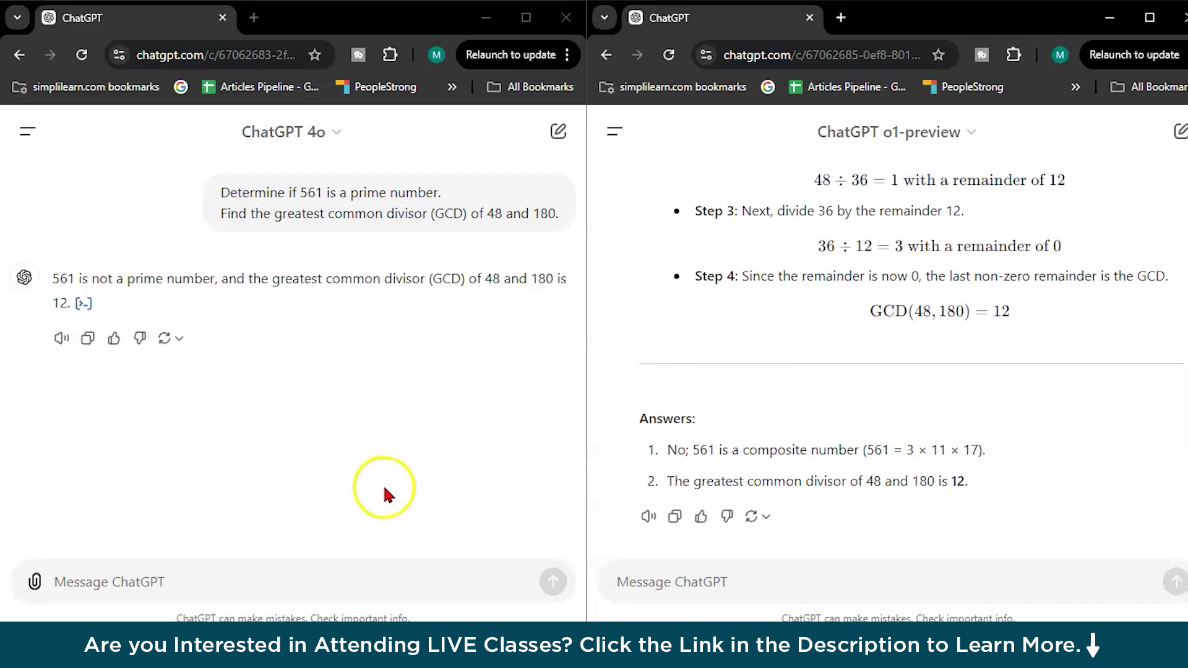
Check which model the right-hand chat is using in the model list
click(909, 133)
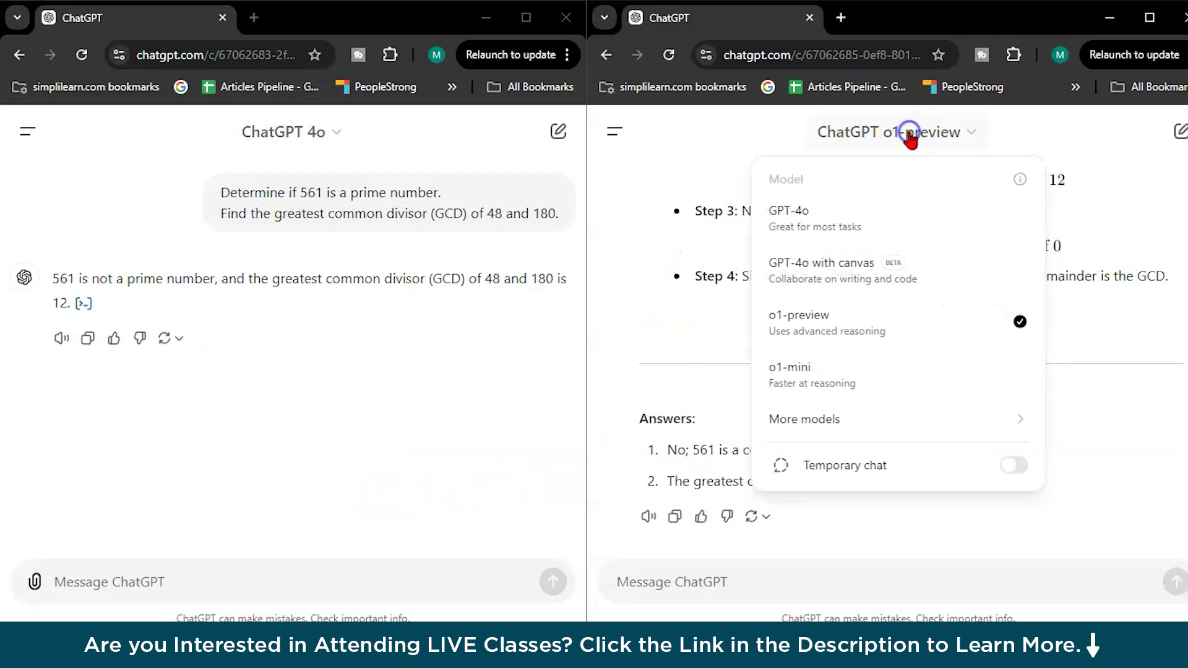
click(722, 394)
scroll(722, 393, up, 10)
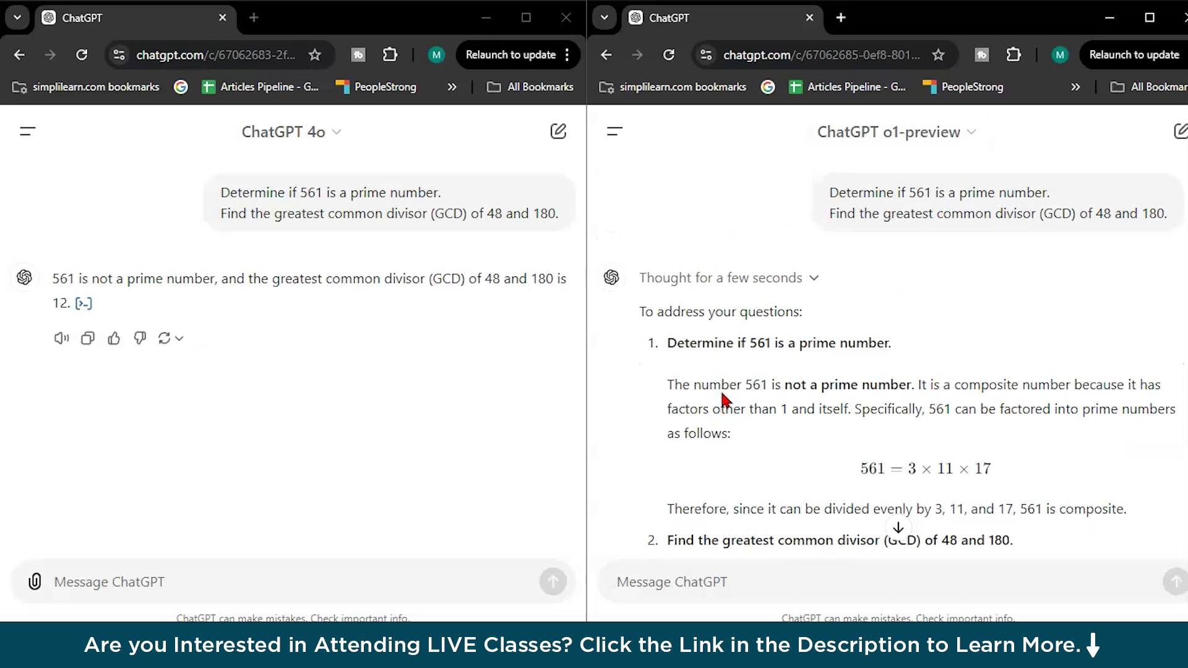
scroll(681, 380, down, 10)
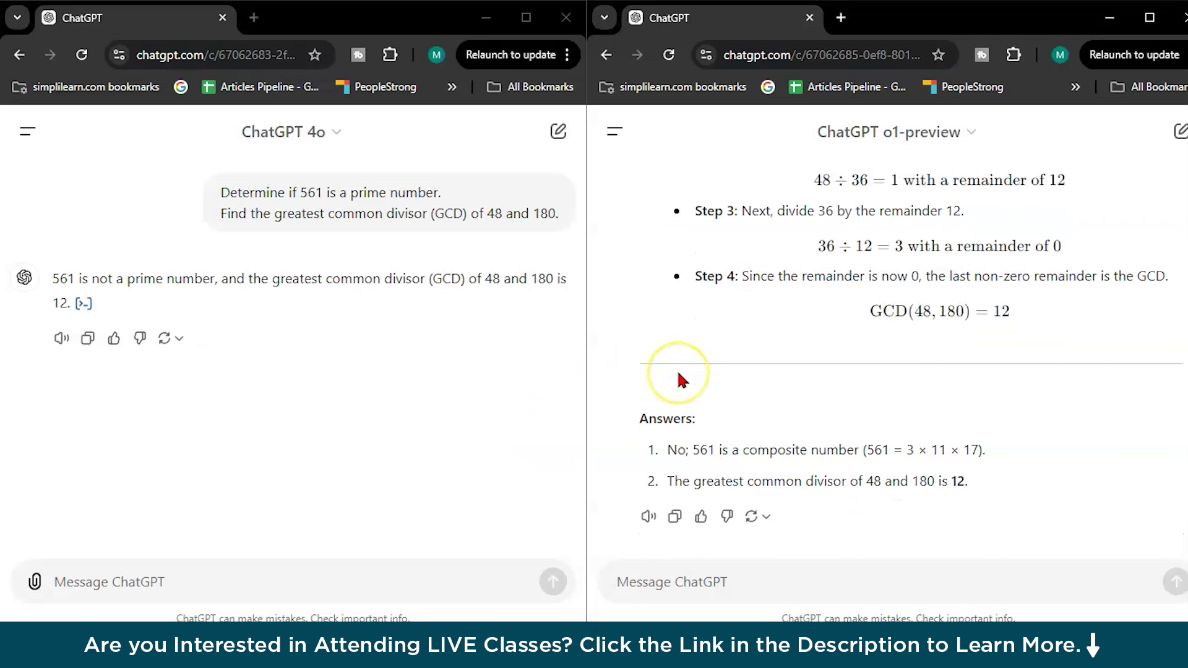
Attach the algebra problems screenshot to the GPT-4o message
click(37, 580)
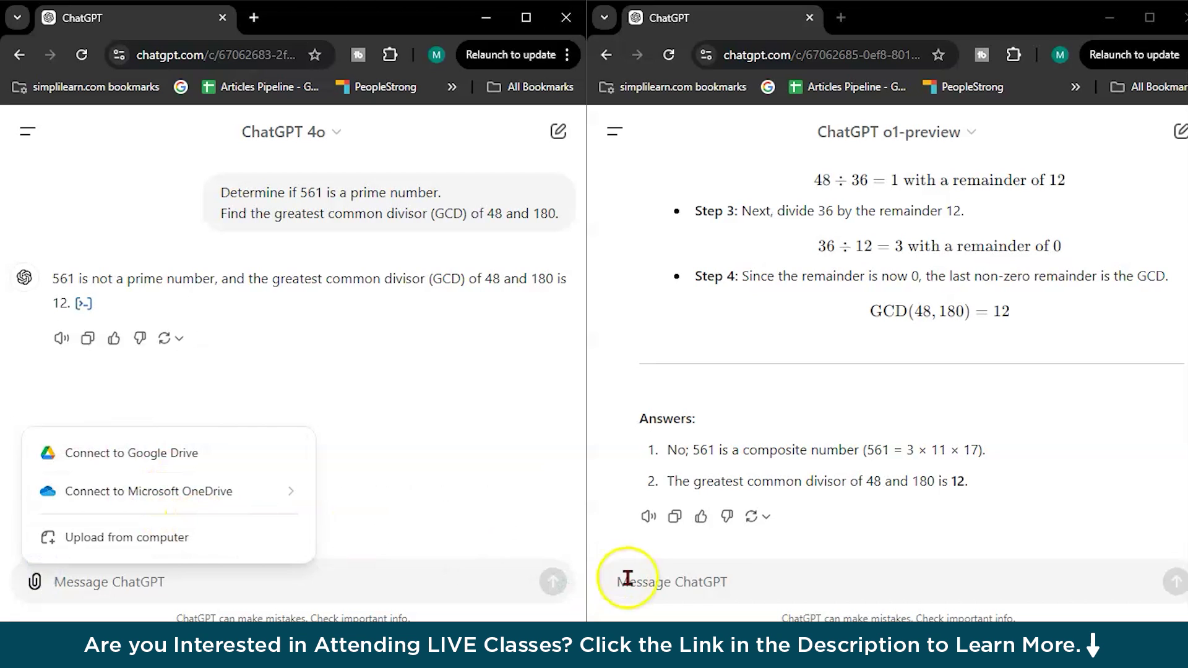
click(708, 581)
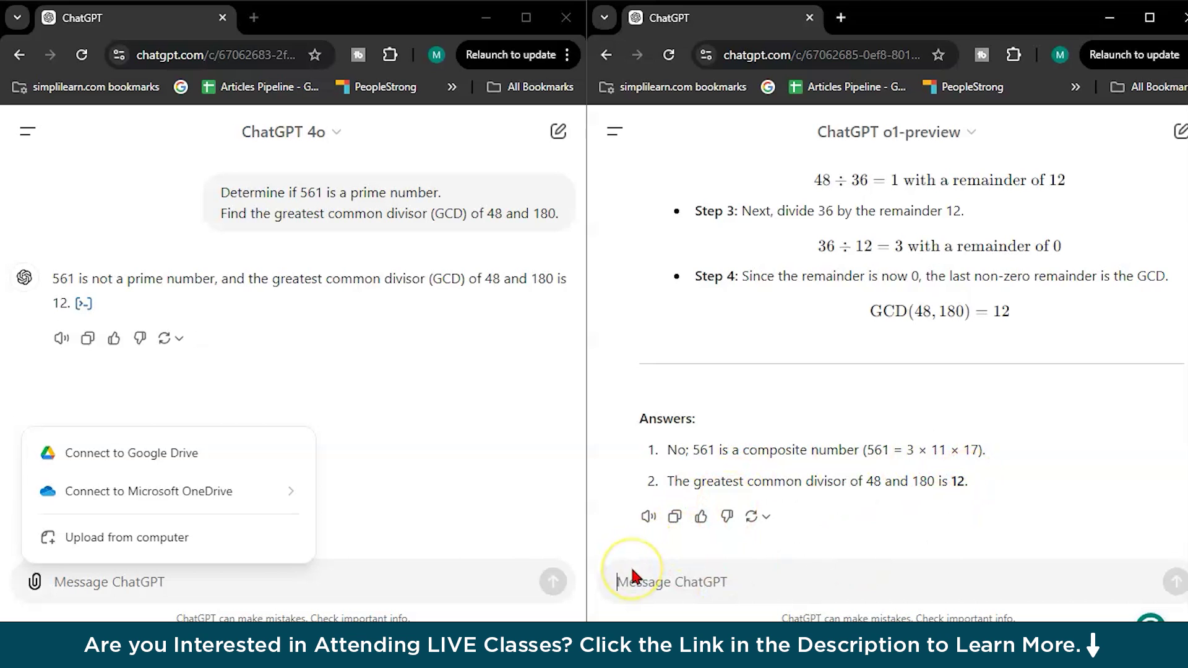
click(136, 547)
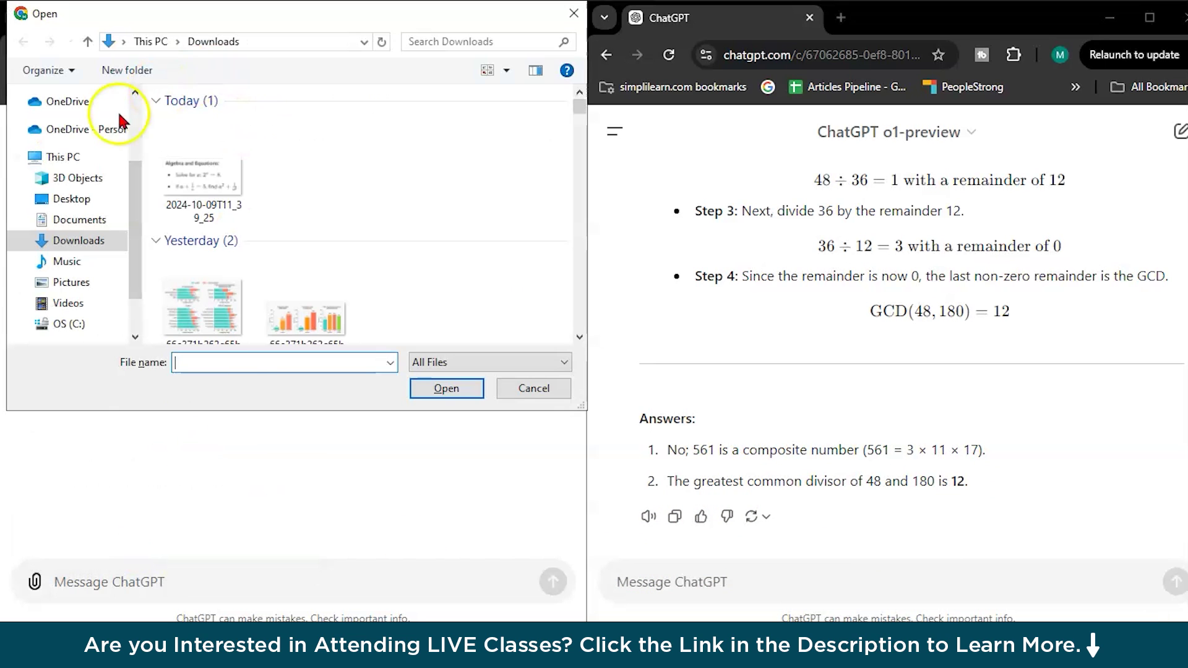
click(196, 166)
click(456, 388)
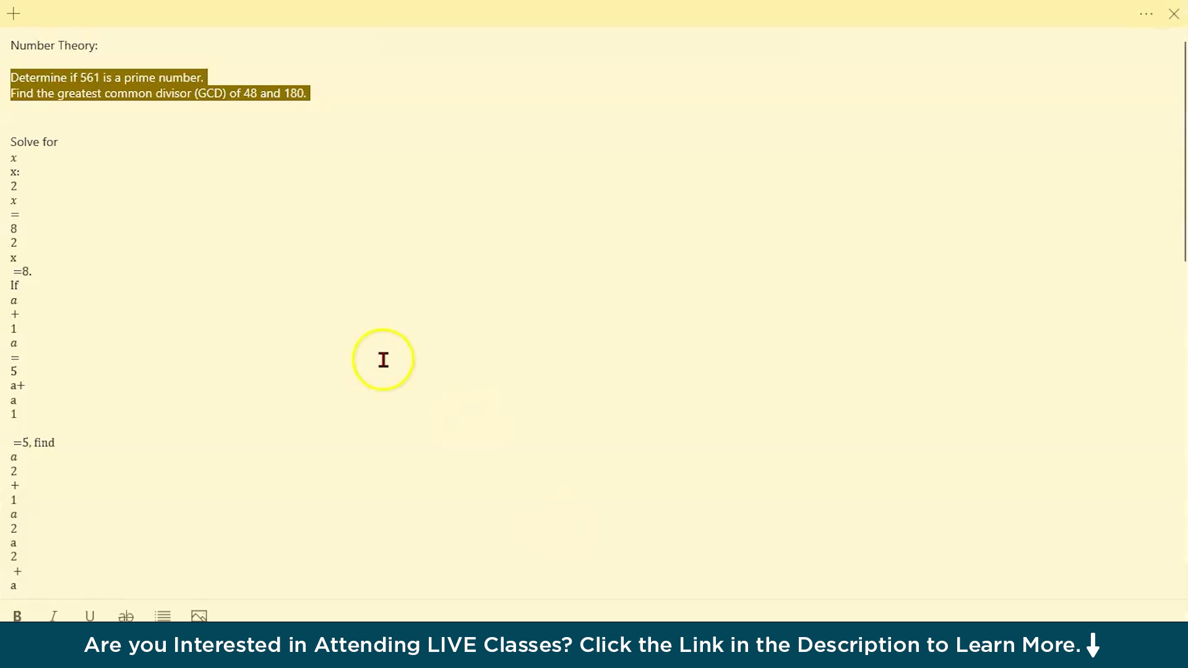
Paste the algebra problems text into o1-preview and send the screenshot to GPT-4o
click(14, 175)
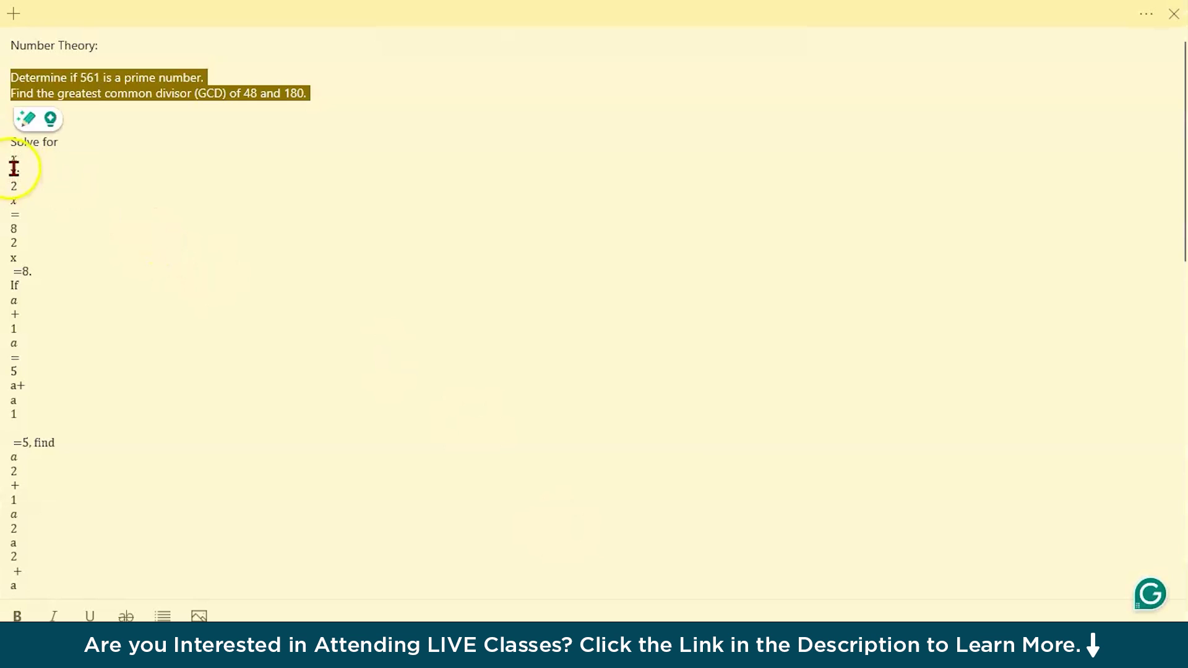
mouse_move(14, 167)
mouse_down()
mouse_move(55, 403)
mouse_move(19, 588)
mouse_move(74, 512)
mouse_move(13, 198)
mouse_up()
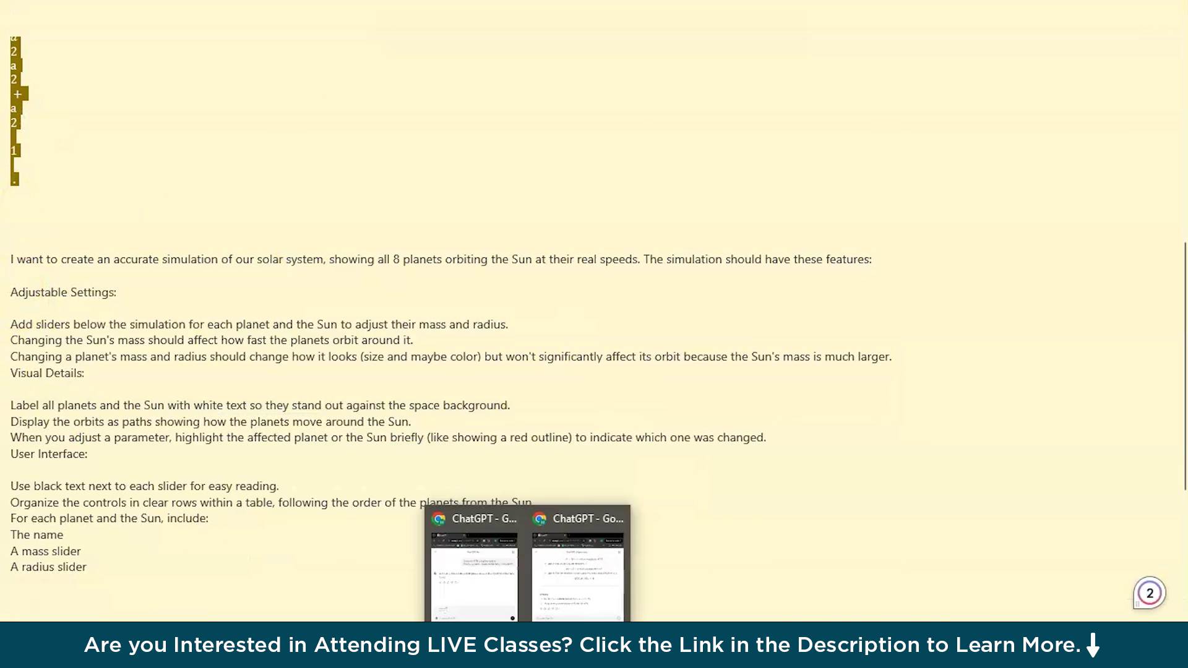
click(569, 567)
click(678, 583)
key(ctrl+v)
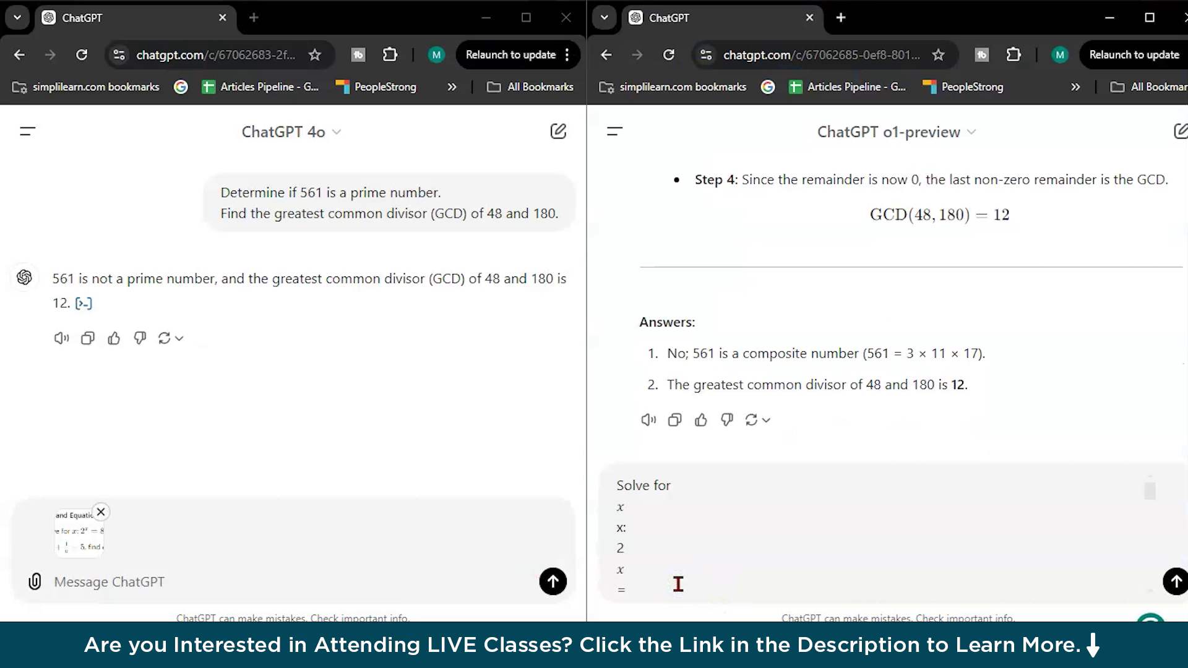
click(552, 581)
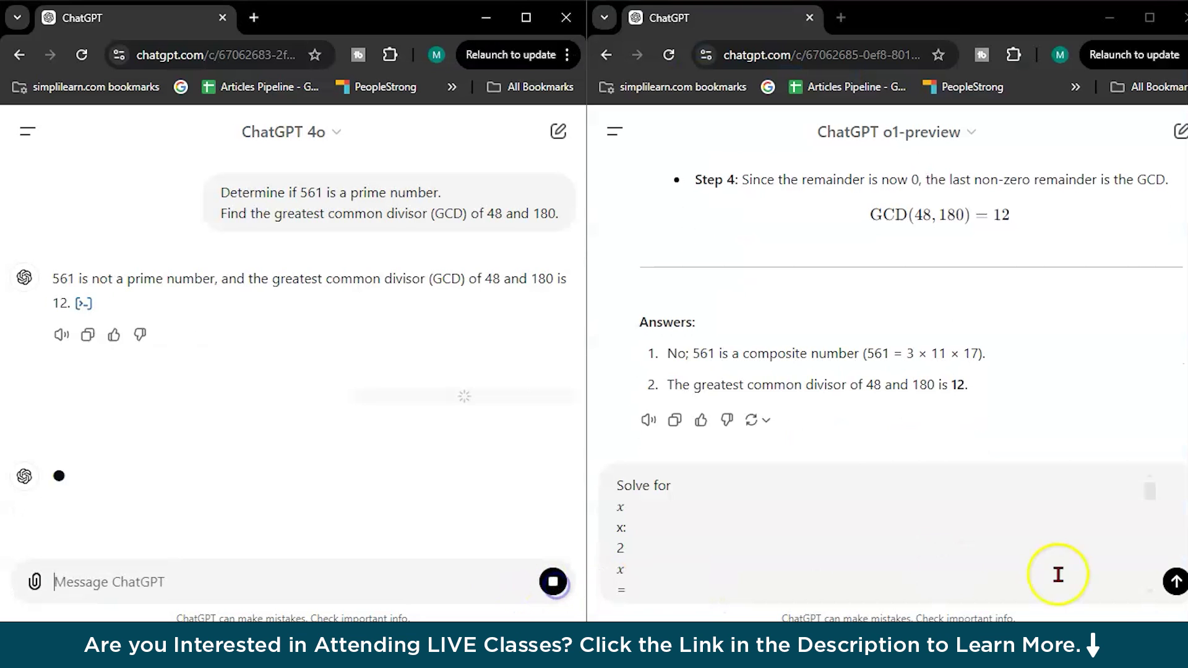
Send the algebra problems to o1-preview and look through its reasoning steps
click(1175, 584)
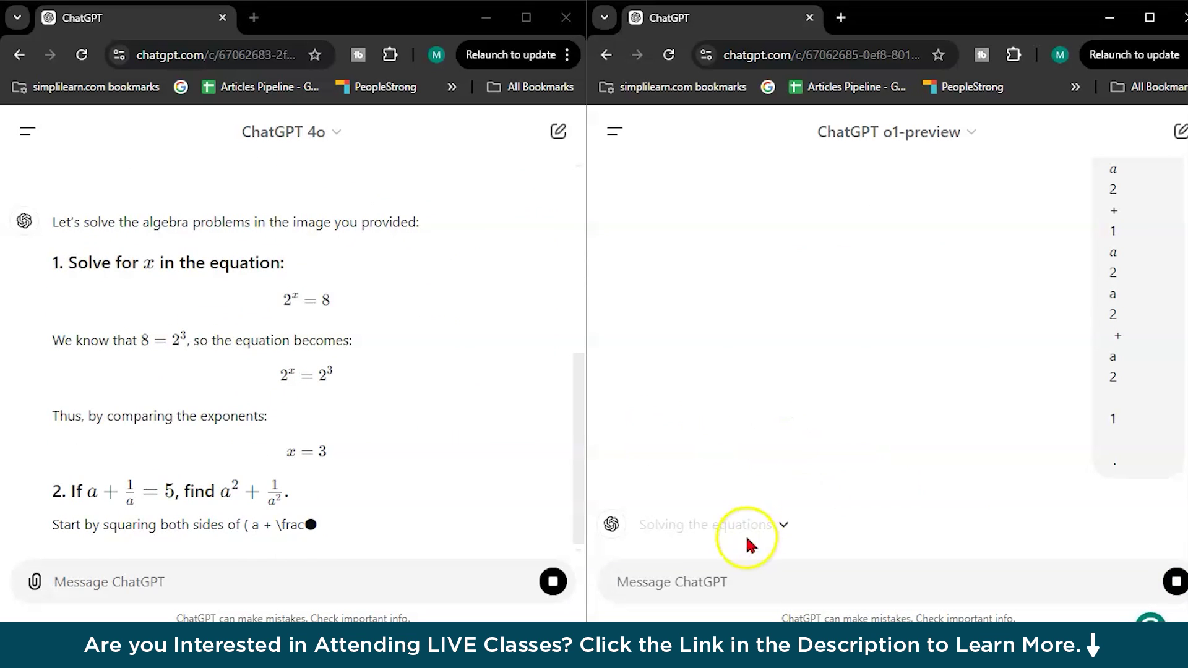
click(785, 526)
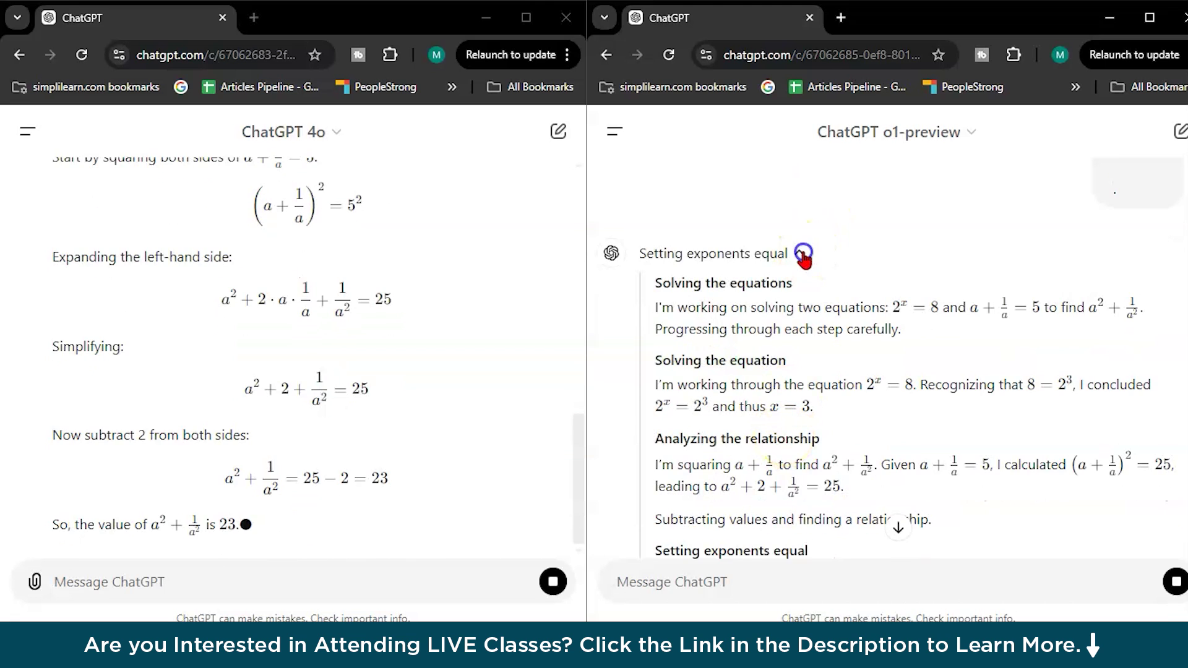
click(804, 330)
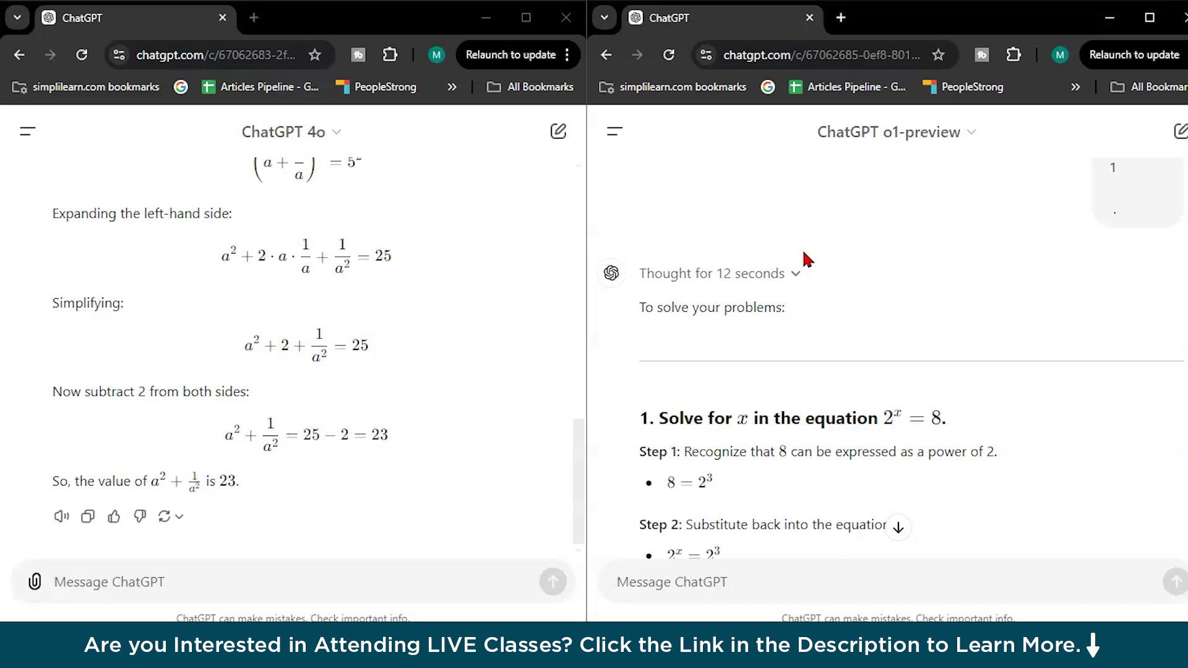
Compare both models' solutions, each giving a² + 1/a² = 23
scroll(470, 299, up, 6)
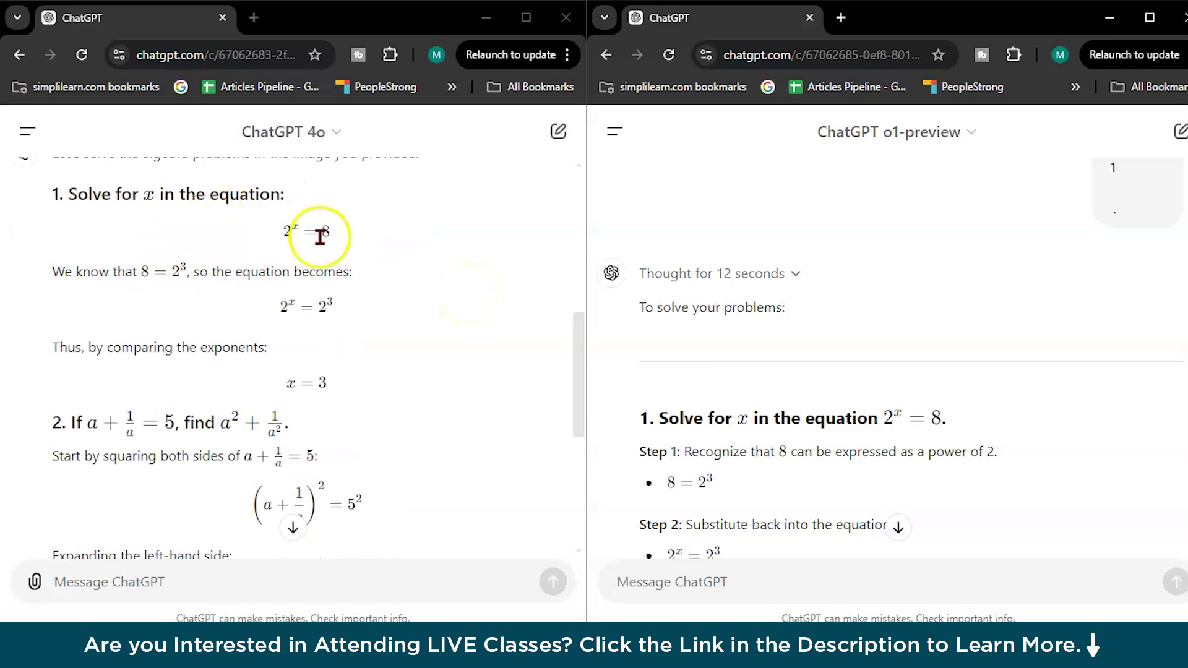
scroll(340, 244, down, 5)
scroll(773, 297, down, 10)
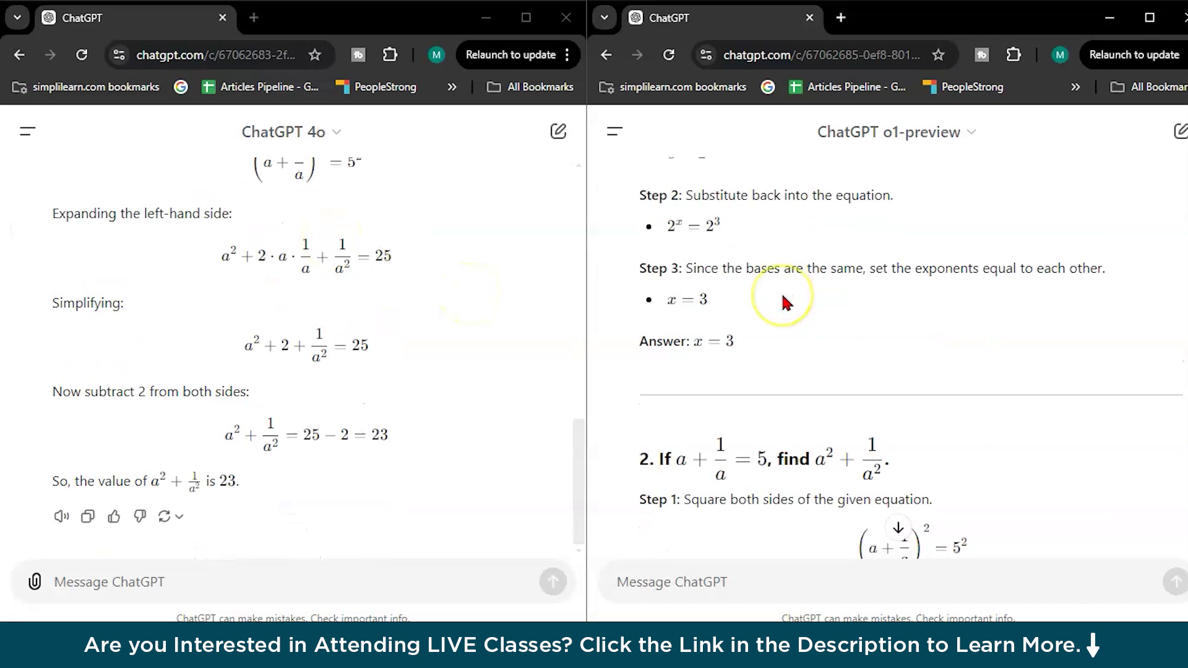
scroll(786, 303, up, 10)
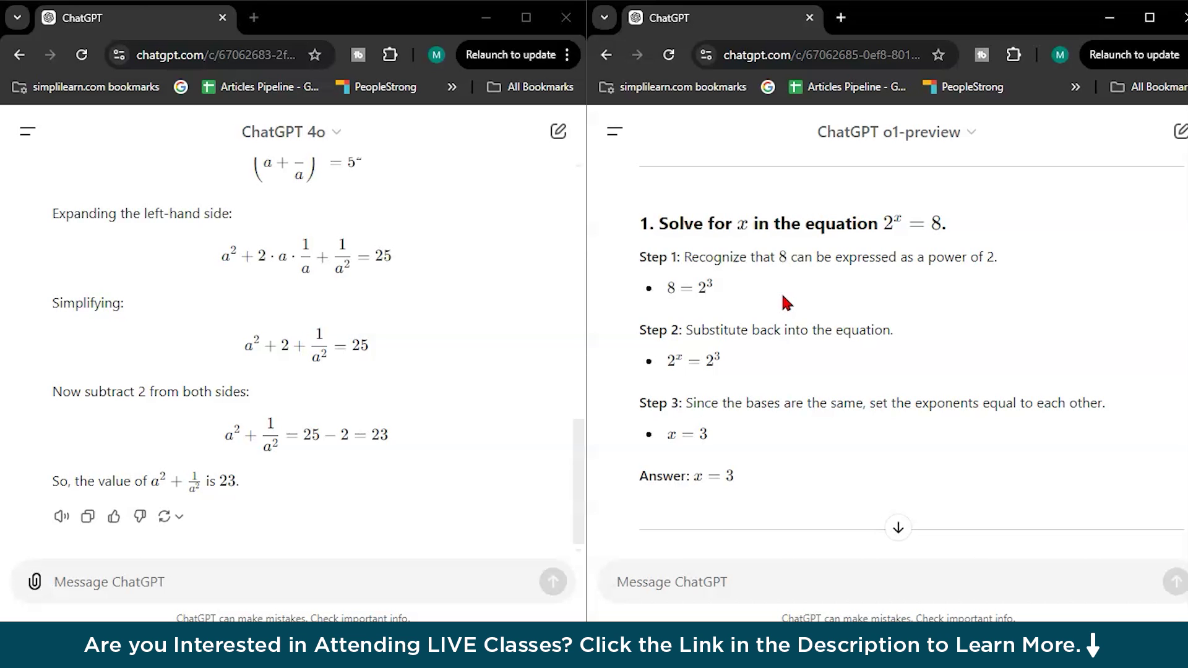
scroll(786, 302, down, 10)
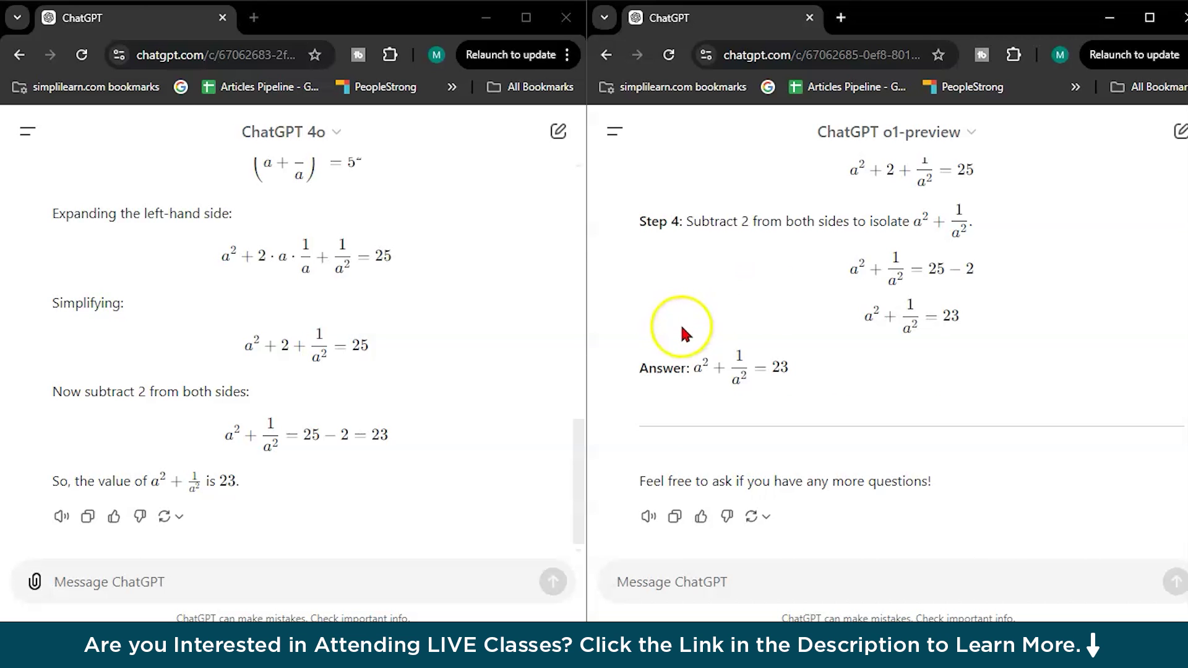
scroll(387, 359, up, 6)
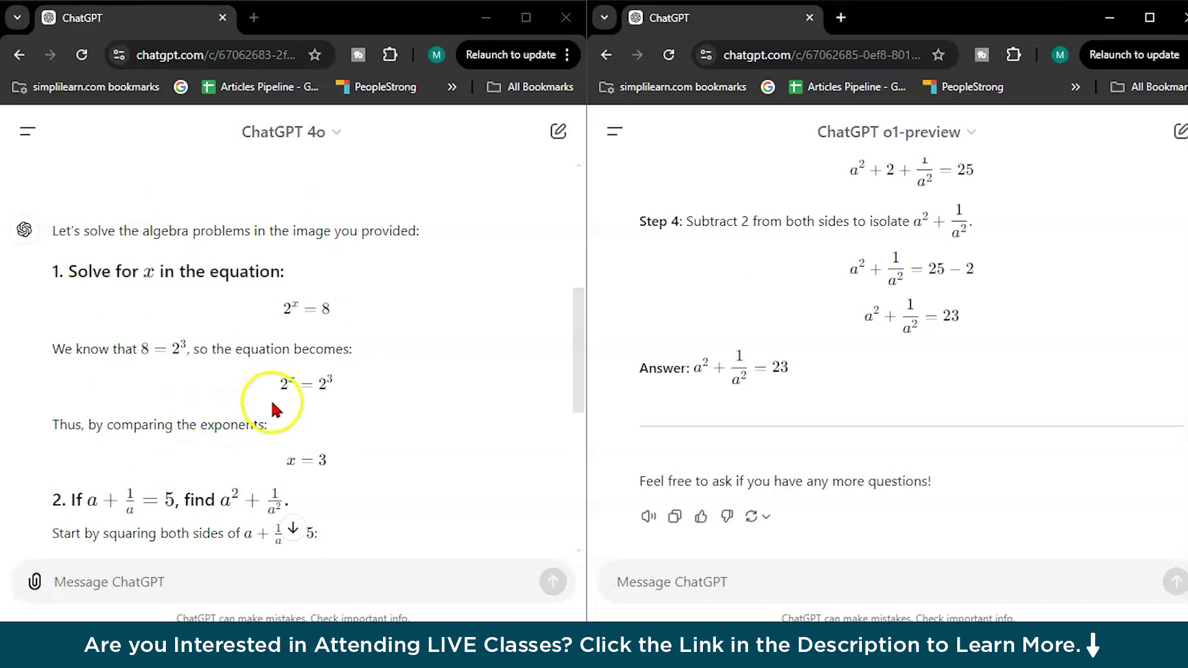
scroll(271, 400, down, 7)
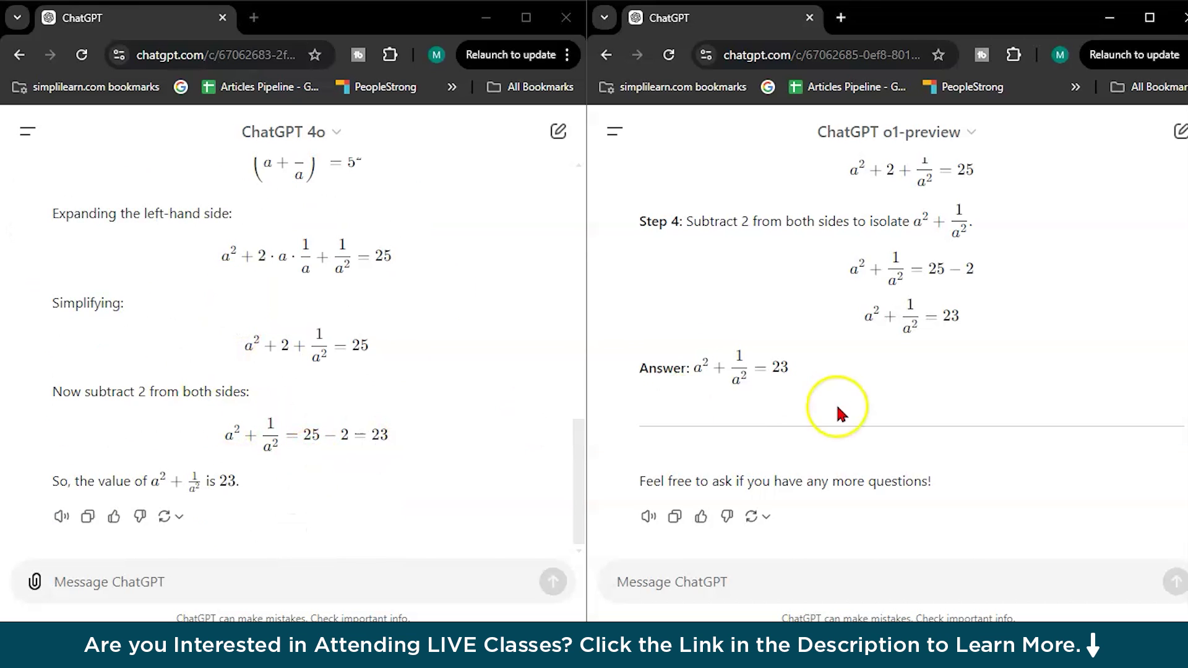
scroll(836, 408, up, 10)
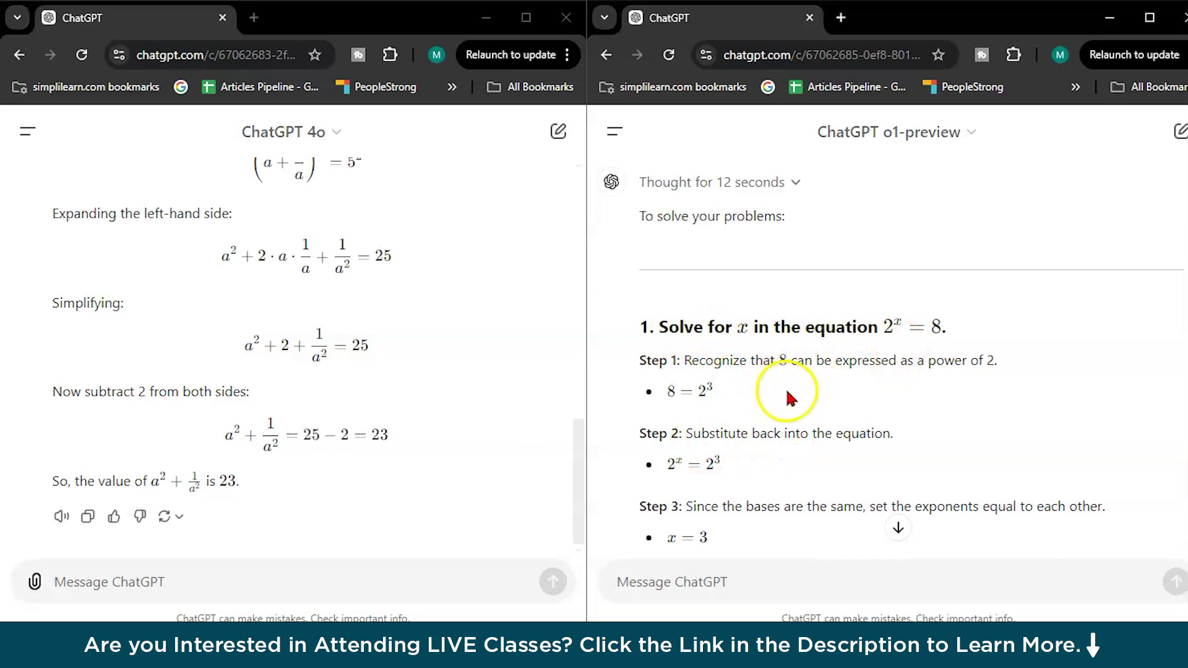
scroll(805, 346, down, 1)
scroll(831, 403, down, 4)
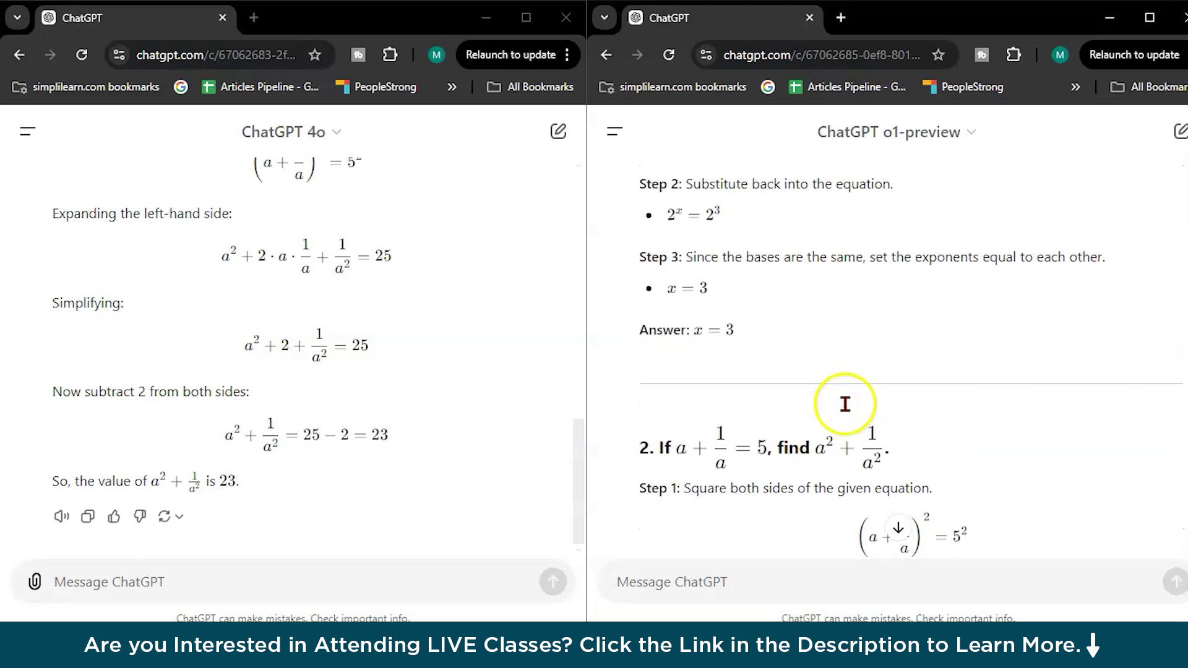
scroll(777, 344, down, 1)
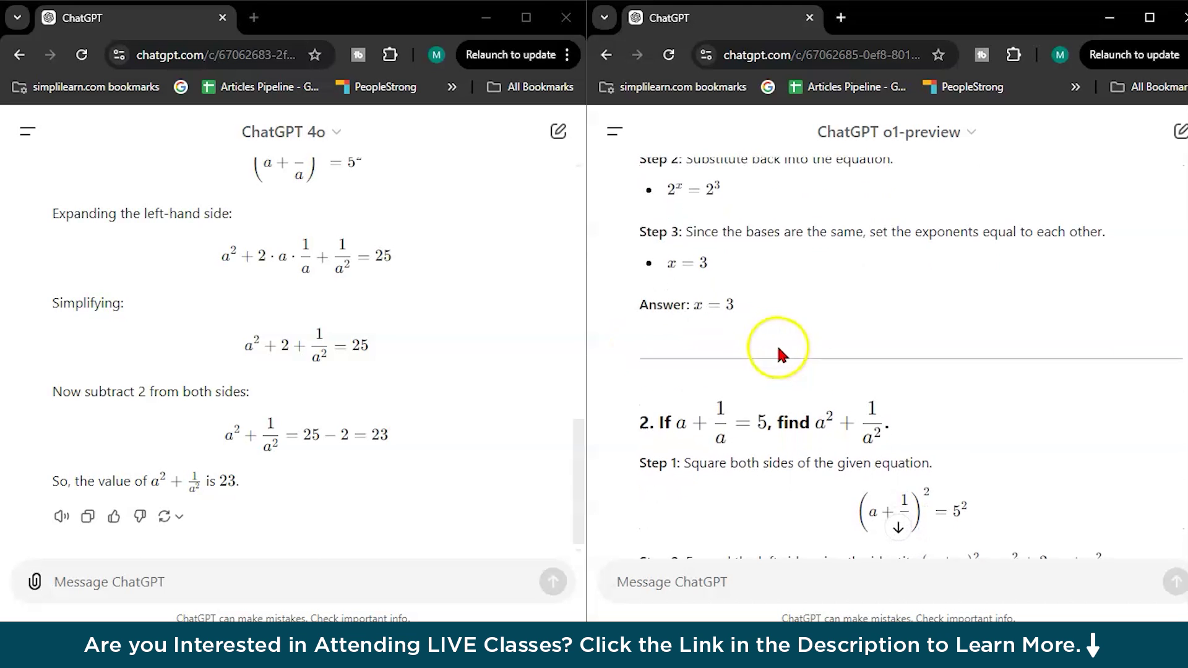
scroll(362, 315, up, 6)
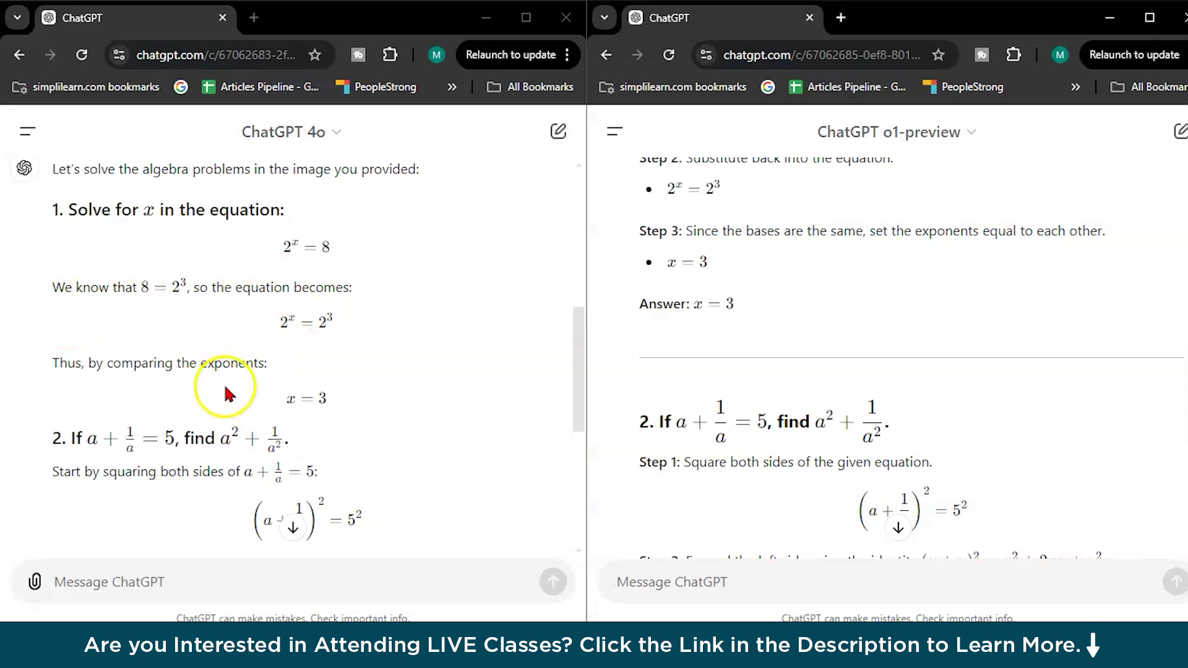
scroll(455, 411, down, 4)
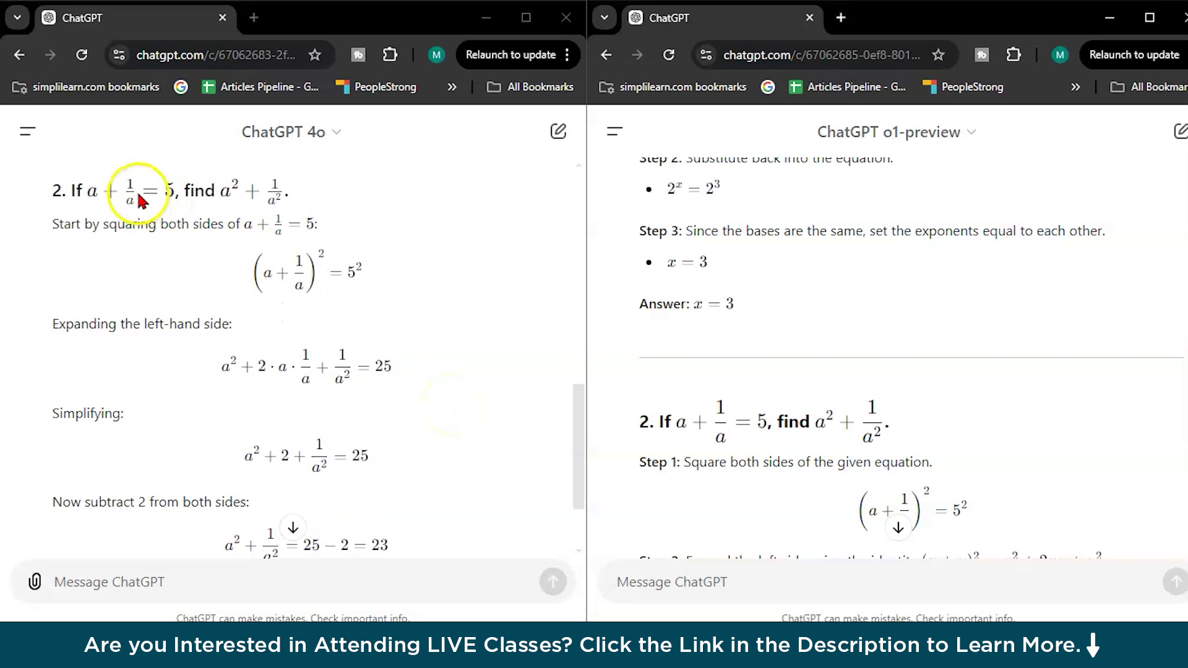
scroll(276, 313, down, 1)
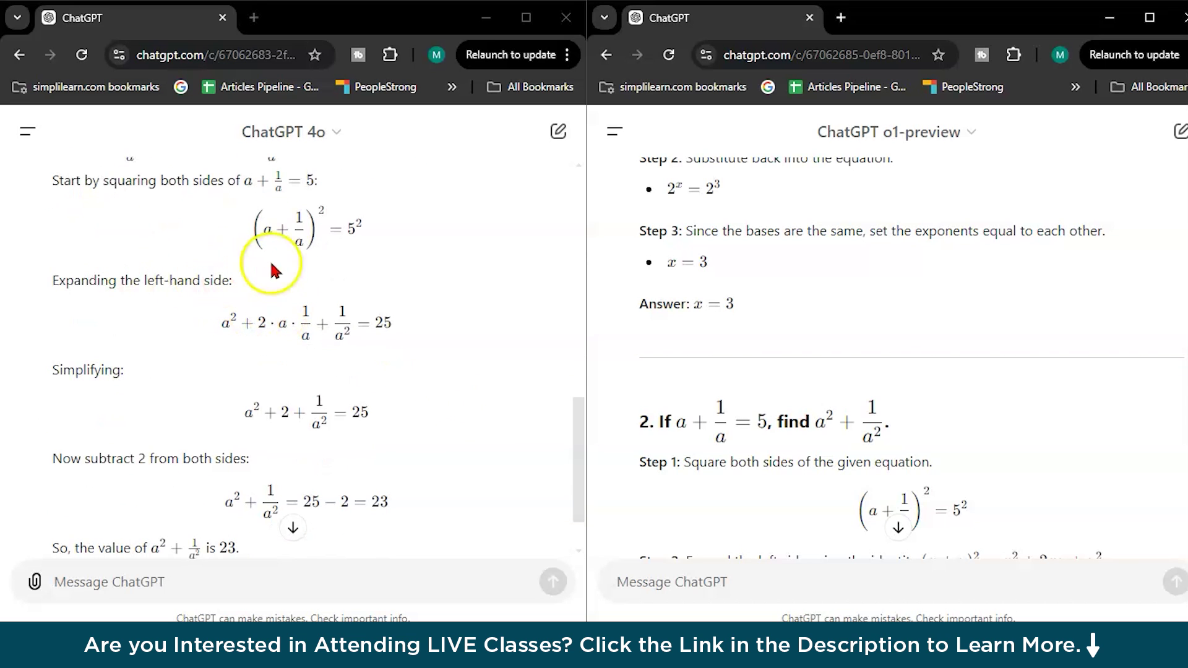
scroll(630, 408, down, 3)
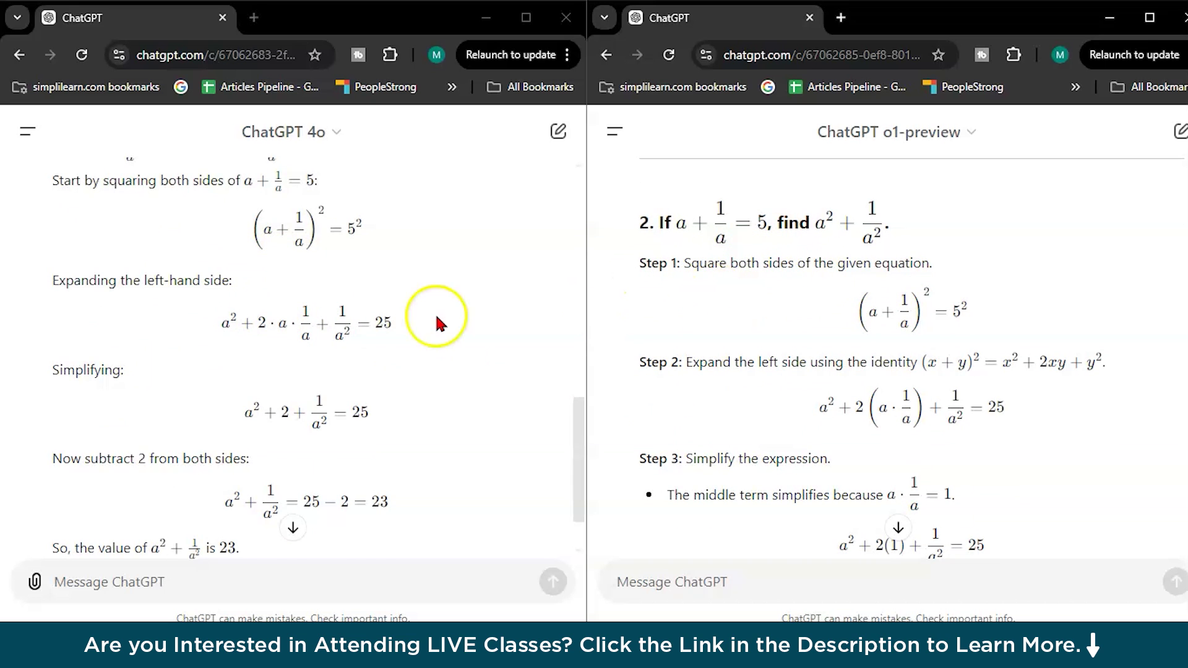
scroll(411, 321, up, 3)
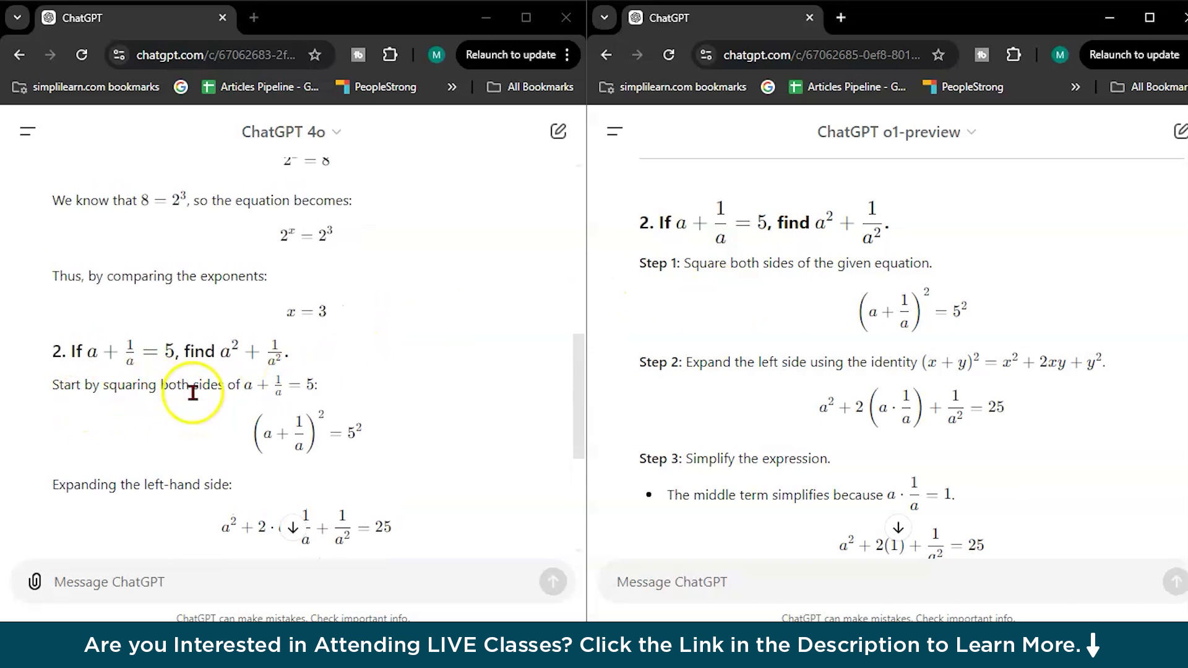
scroll(224, 396, down, 2)
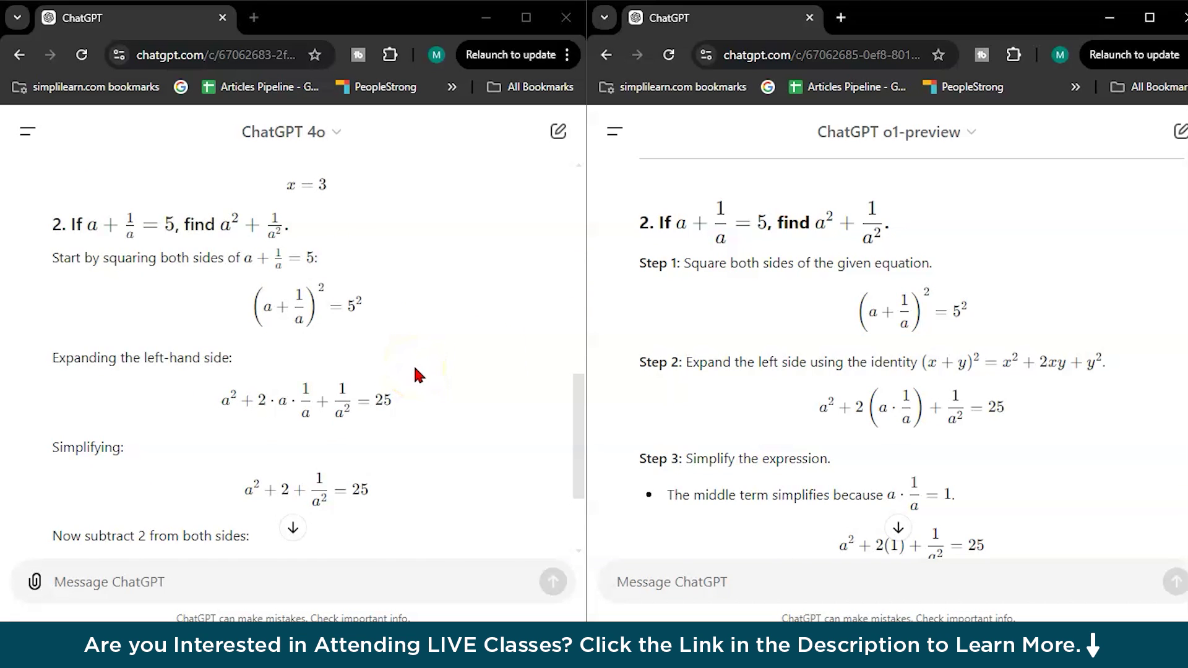
scroll(694, 392, down, 8)
scroll(463, 444, down, 2)
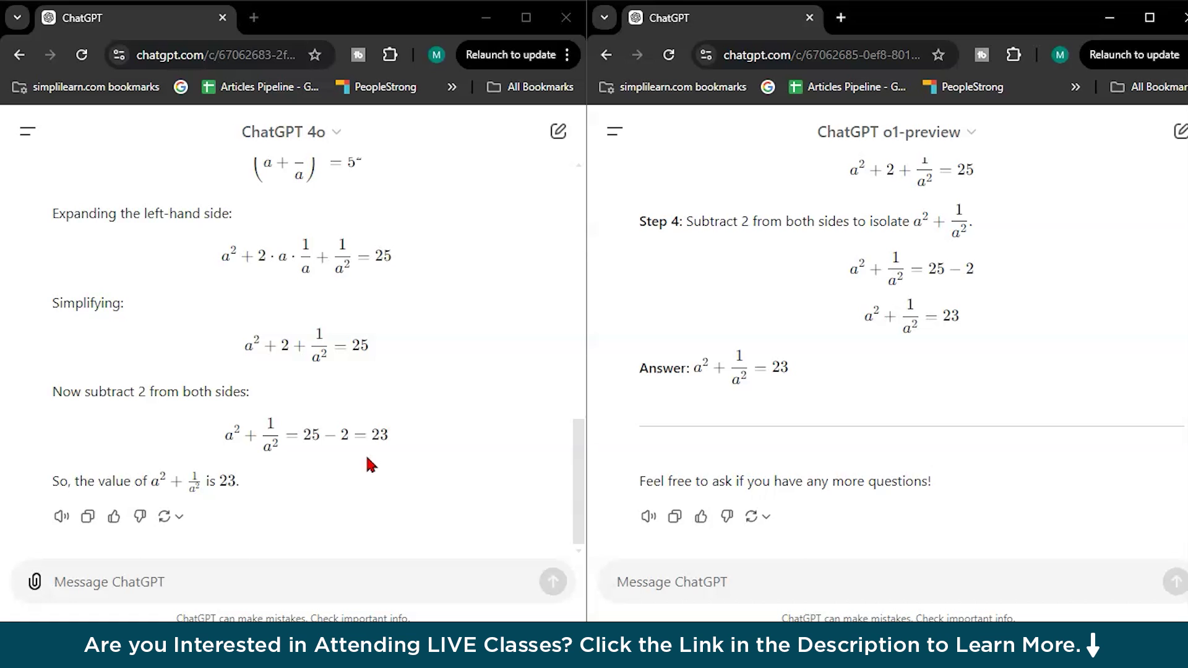
click(263, 586)
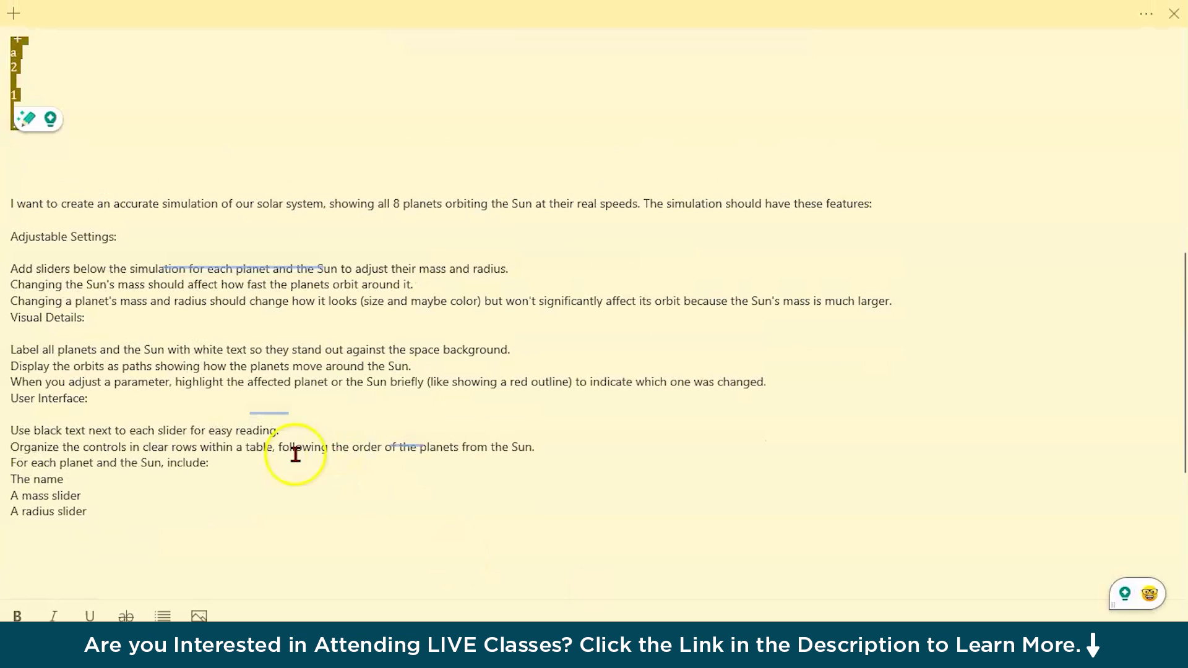
Select the whole solar-system simulation prompt in the note and return to the GPT-4o chat
drag(90, 512, 13, 199)
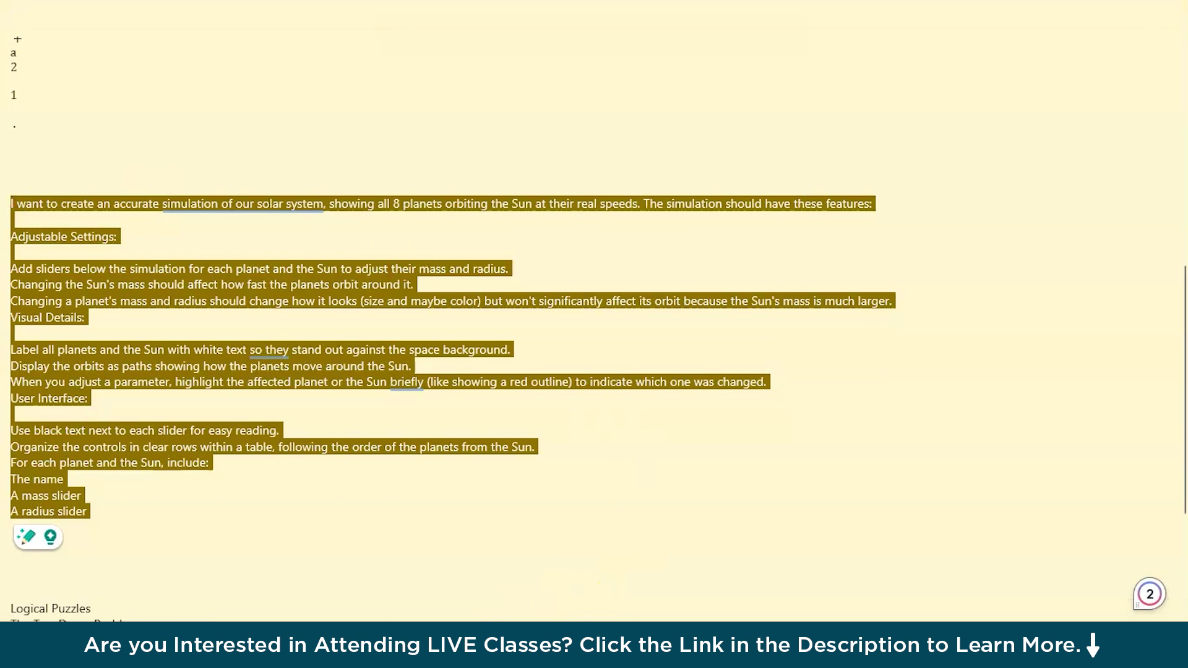
click(452, 587)
click(235, 582)
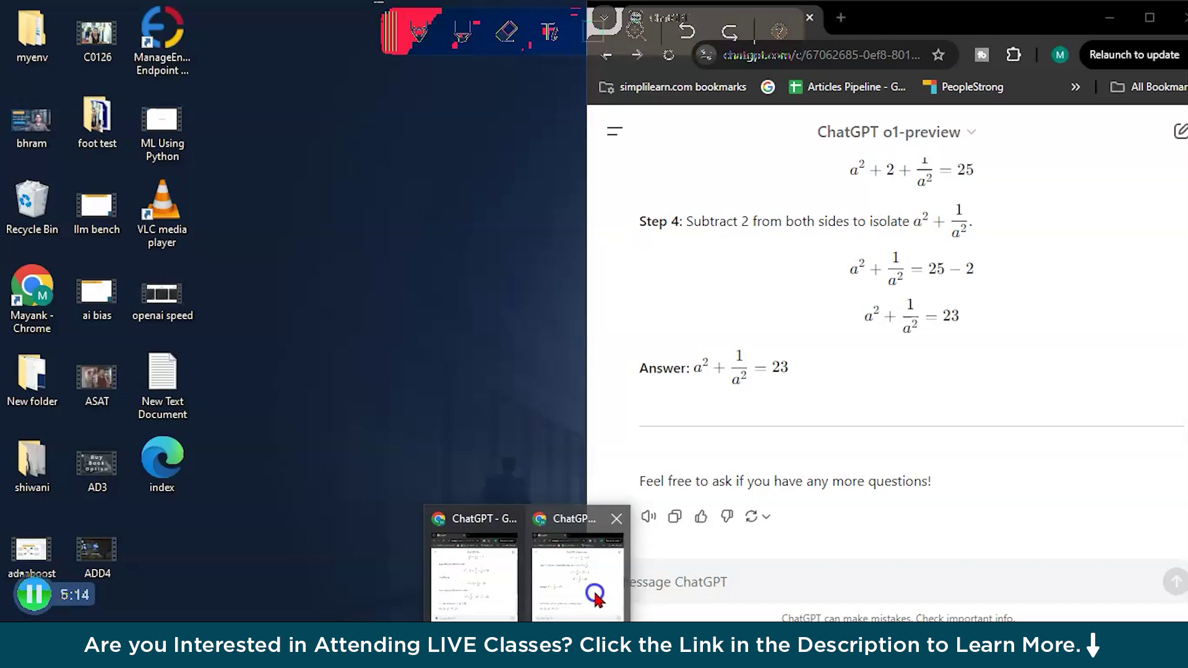
Paste the solar-system prompt into the GPT-4o and o1-preview message boxes and send both
click(597, 594)
click(342, 582)
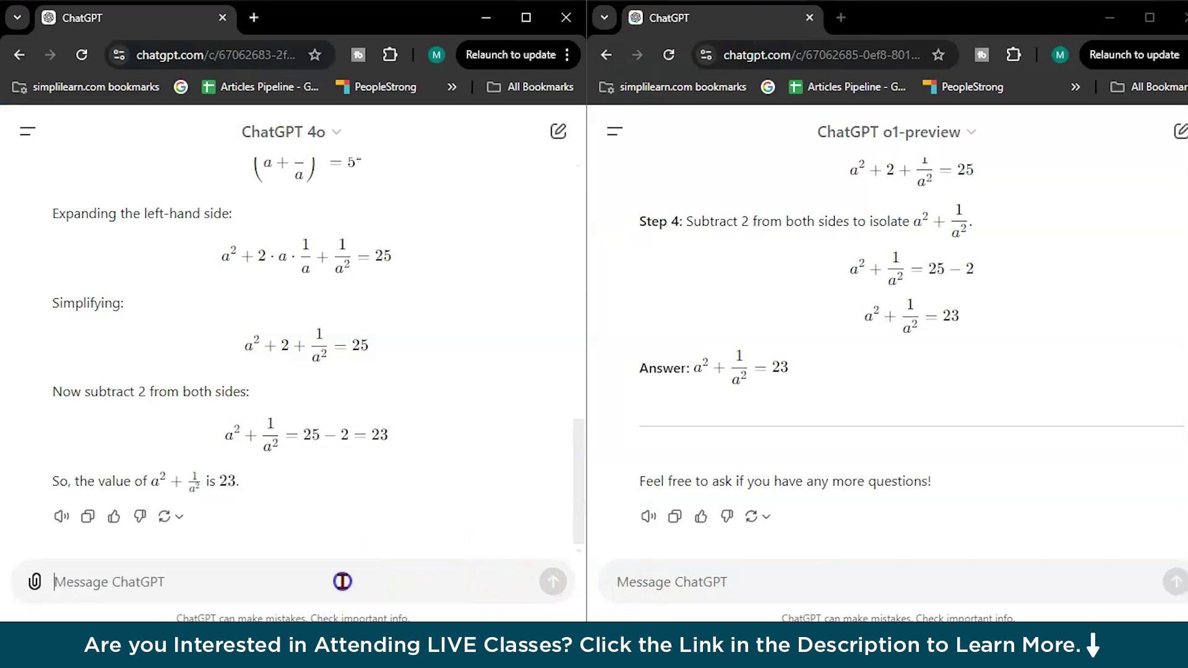
text(i need)
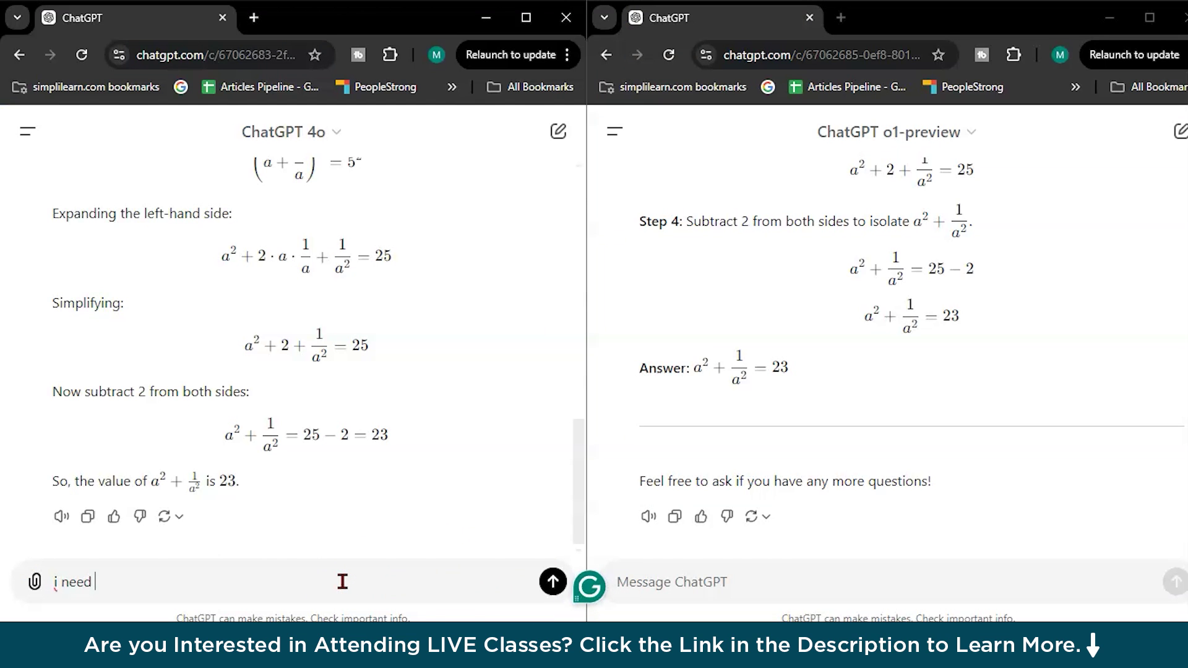
key(BackSpace)
key(BackSpace)
key(BackSpace)
key(BackSpace)
key(BackSpace)
key(BackSpace)
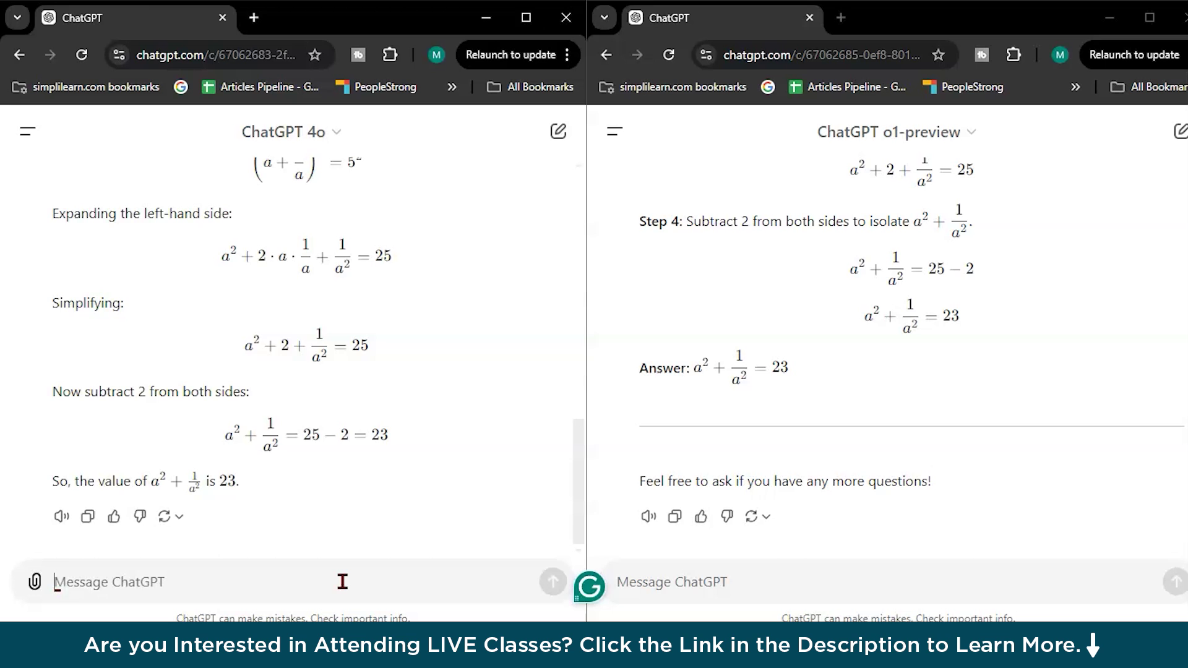
key(ctrl+v)
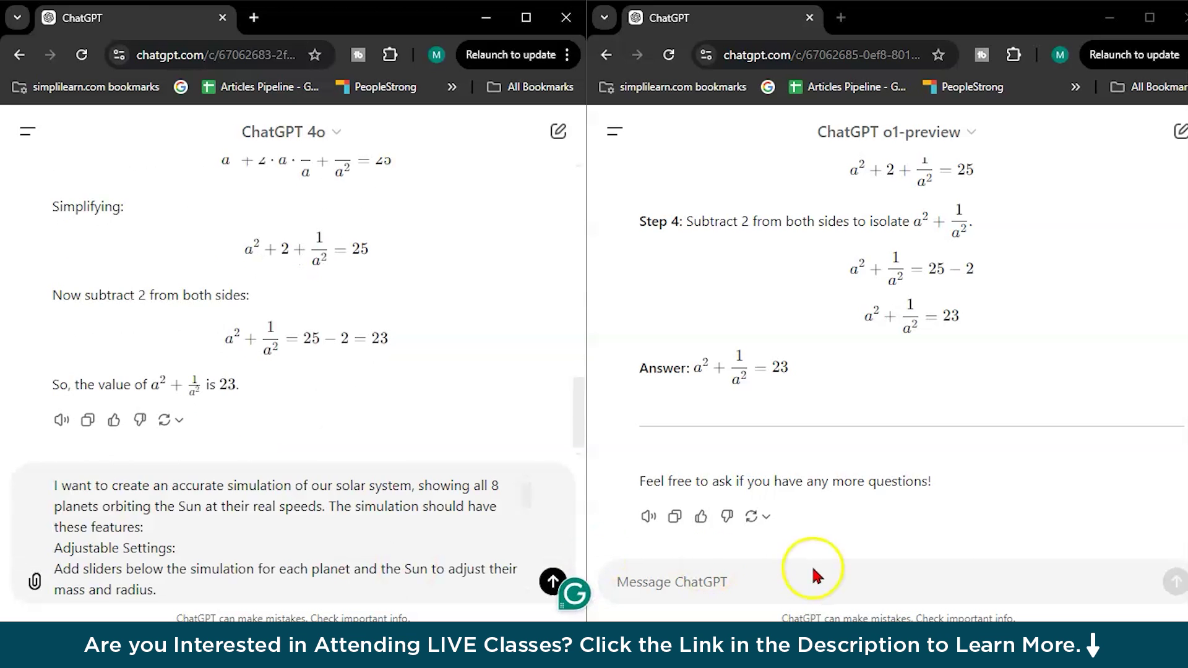
click(725, 583)
key(ctrl+v)
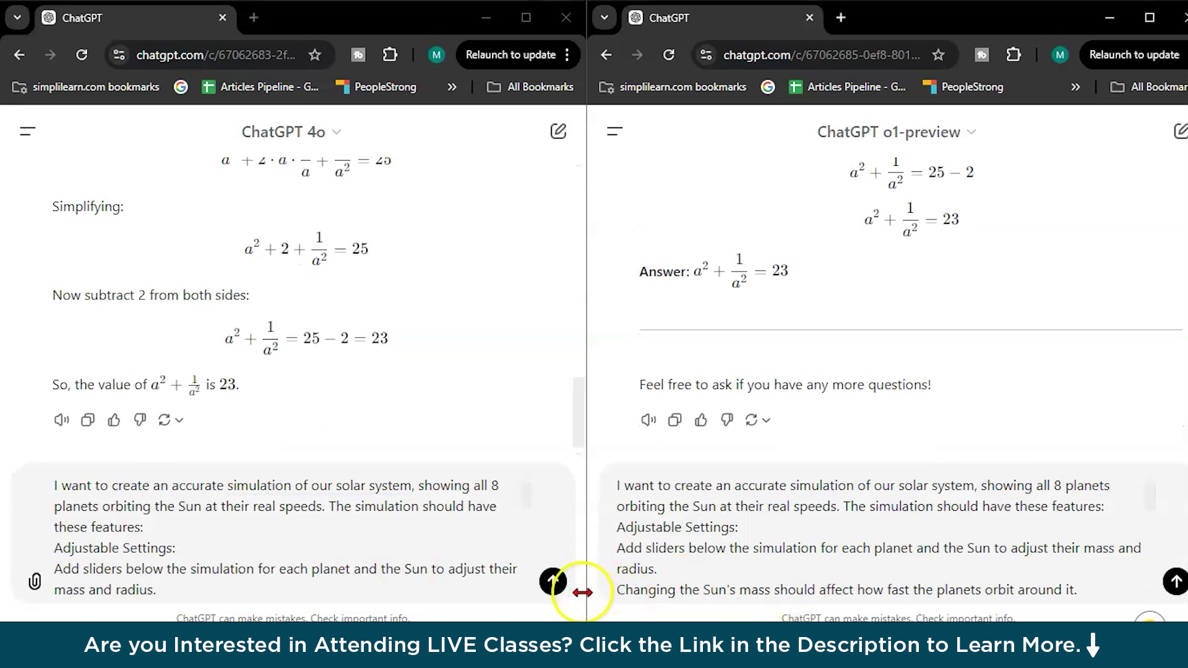
click(553, 582)
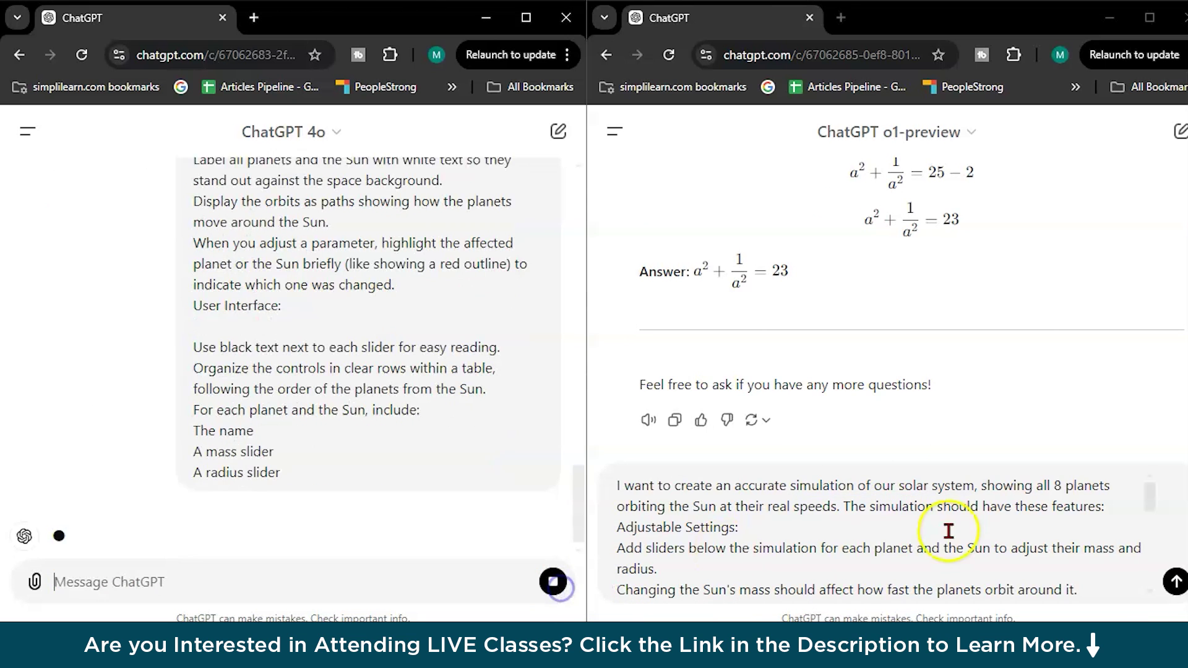
click(1174, 582)
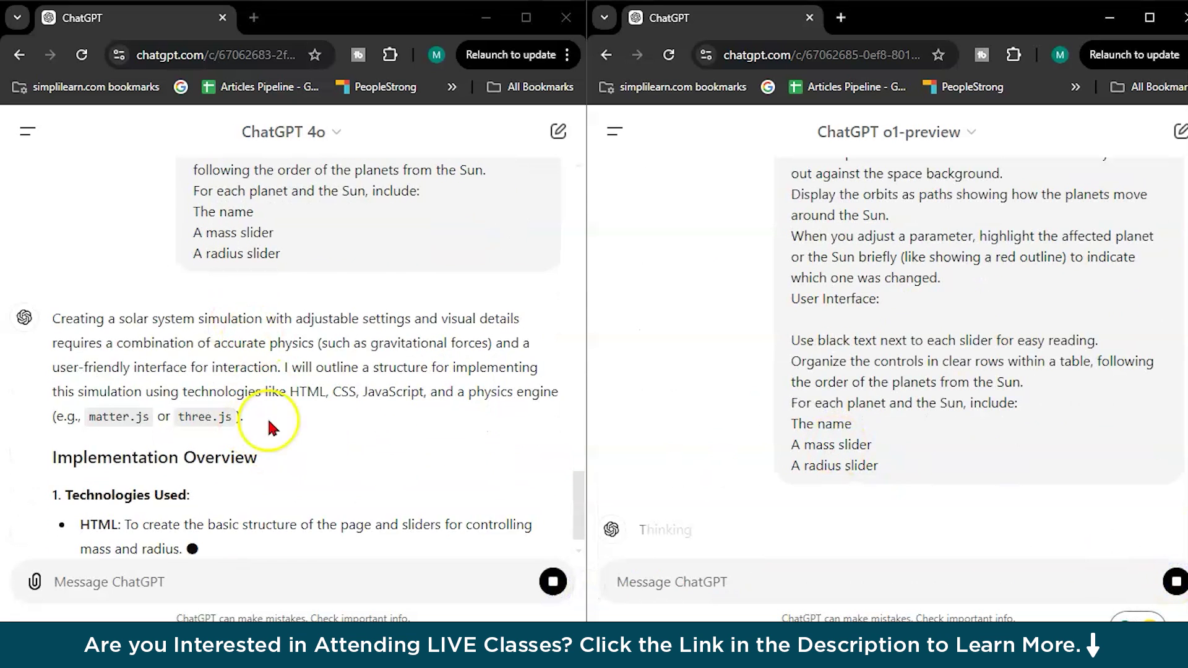
Scroll through GPT-4o's HTML/JavaScript plan and o1-preview's Python/matplotlib guide as they finish
scroll(307, 452, down, 4)
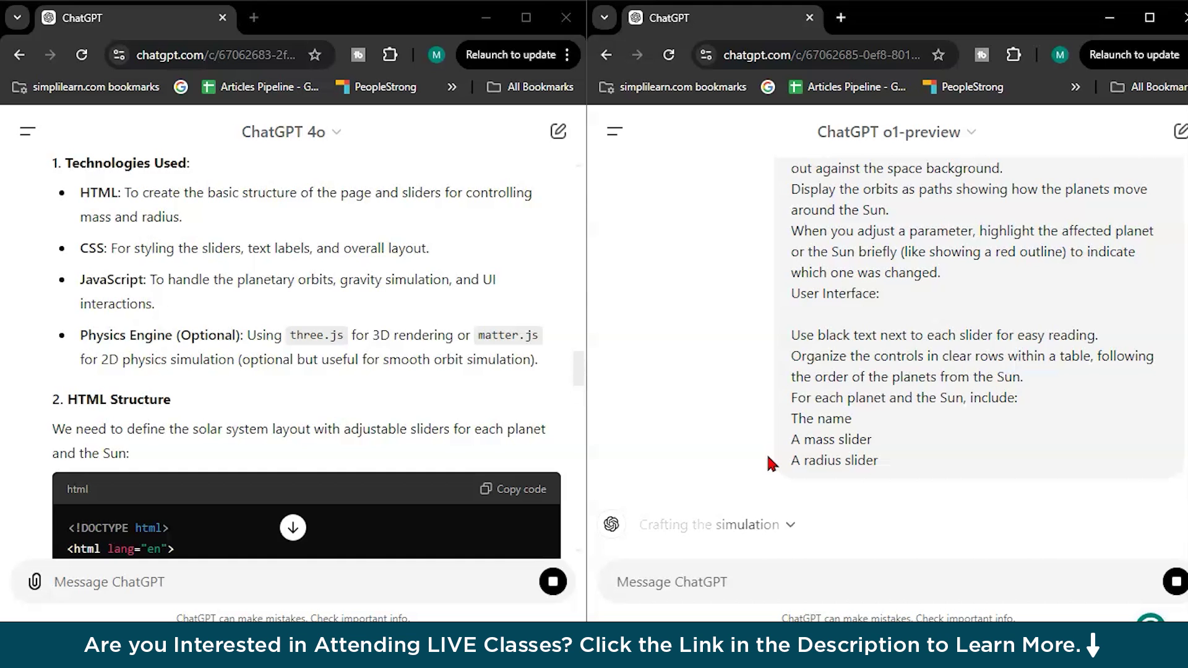
scroll(413, 351, down, 15)
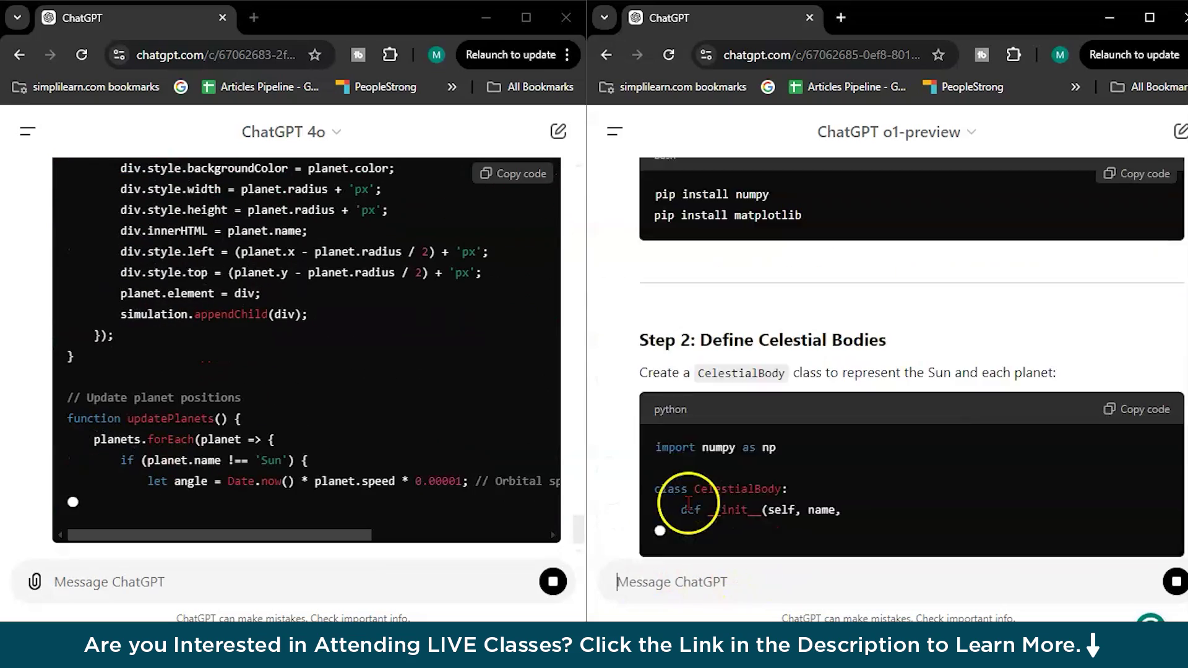
scroll(685, 423, up, 5)
scroll(492, 281, up, 15)
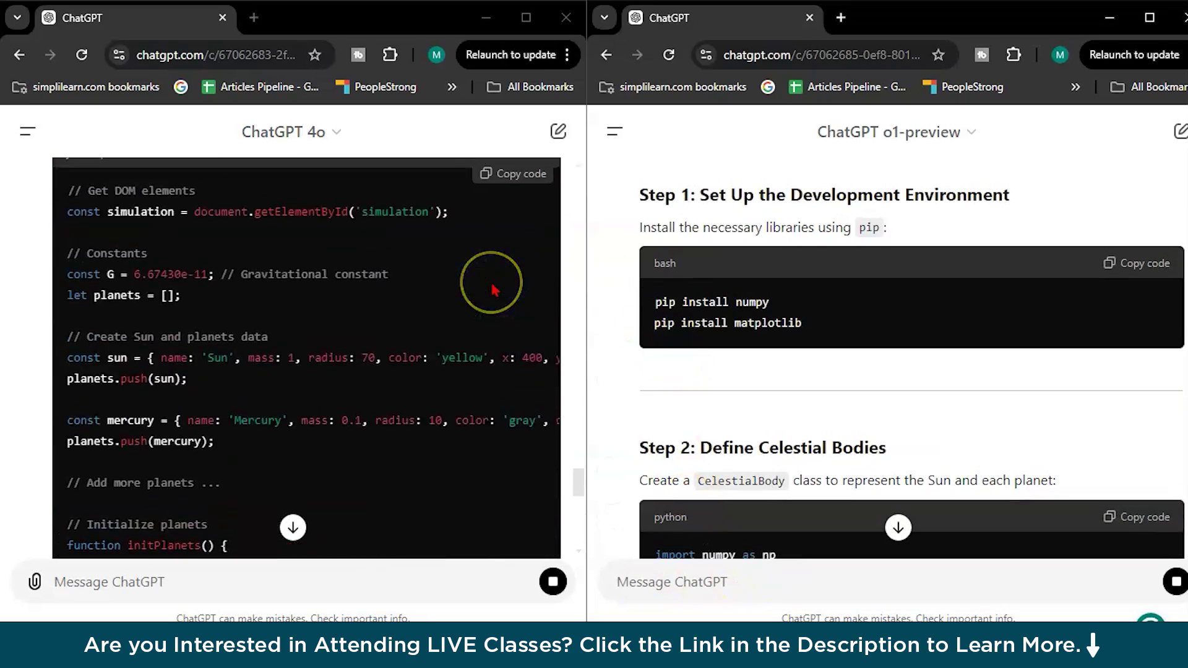
scroll(493, 286, up, 10)
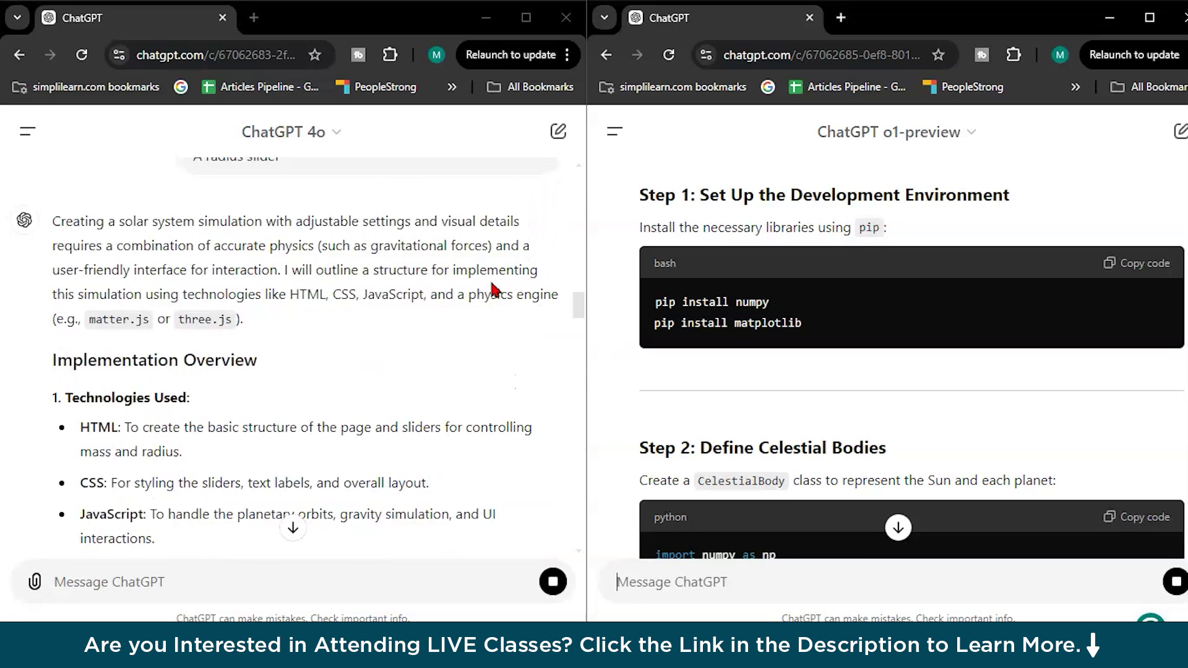
scroll(493, 286, down, 3)
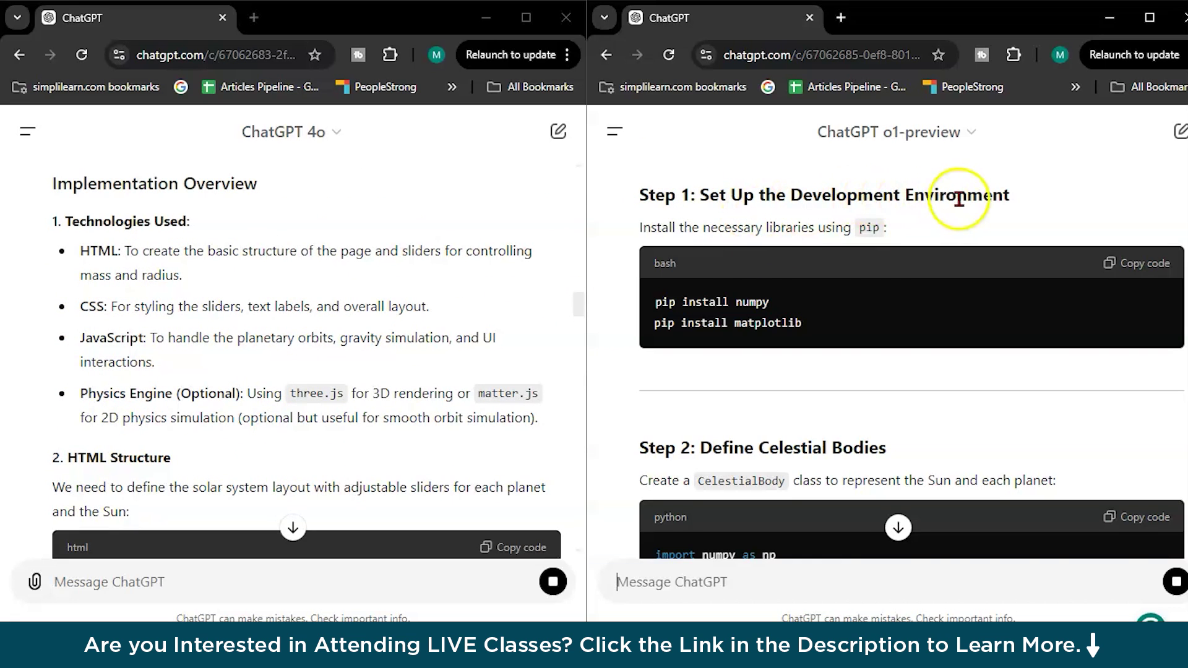
scroll(784, 374, down, 15)
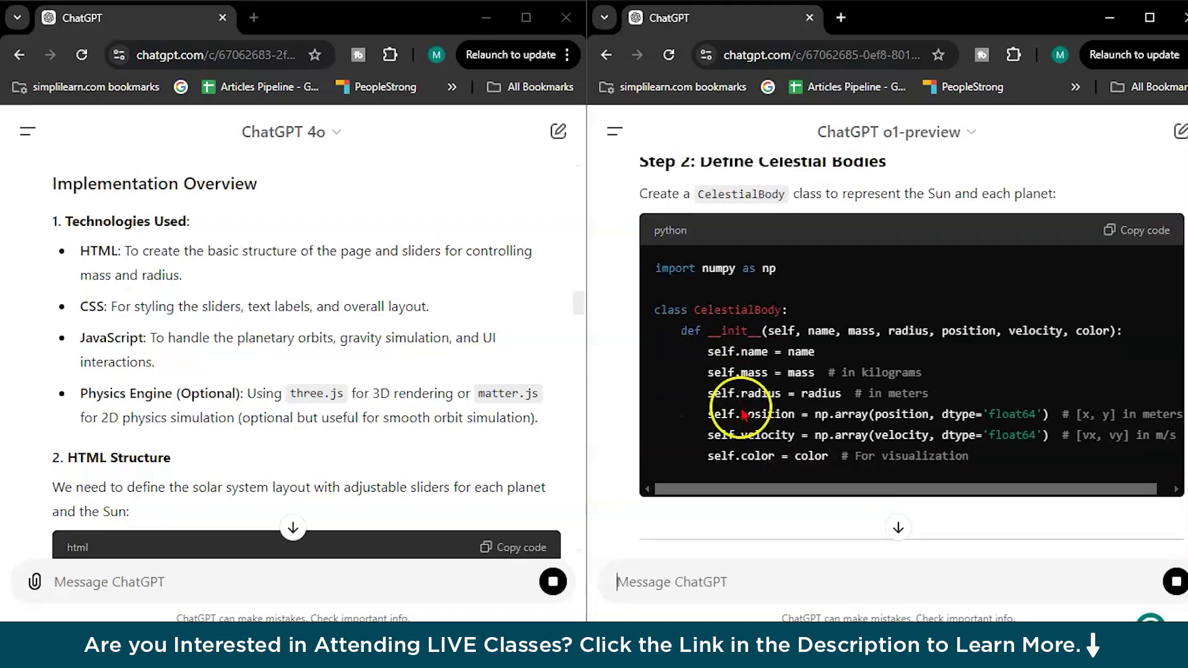
scroll(742, 414, down, 20)
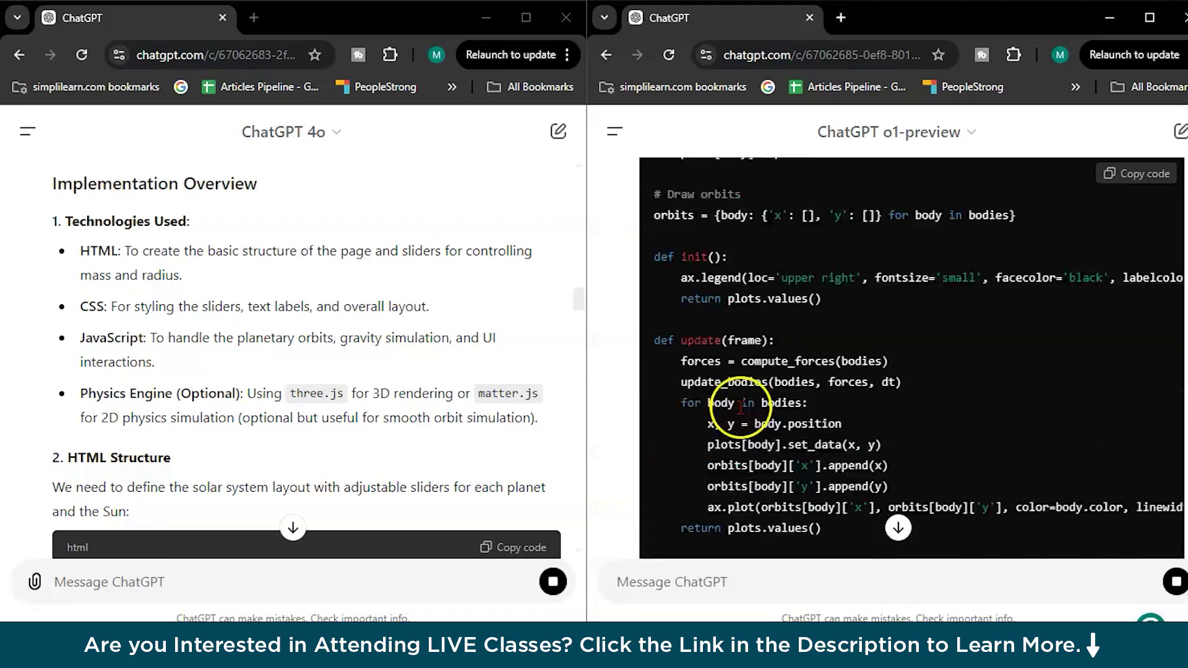
scroll(365, 411, down, 15)
scroll(365, 414, down, 3)
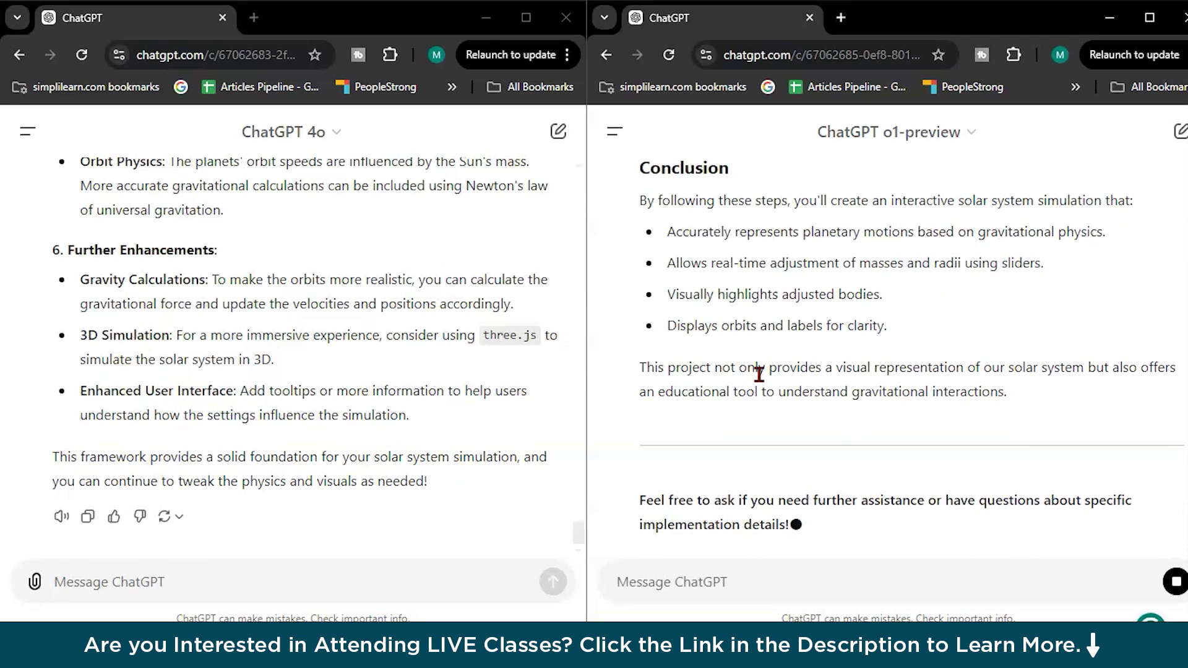
scroll(759, 373, up, 20)
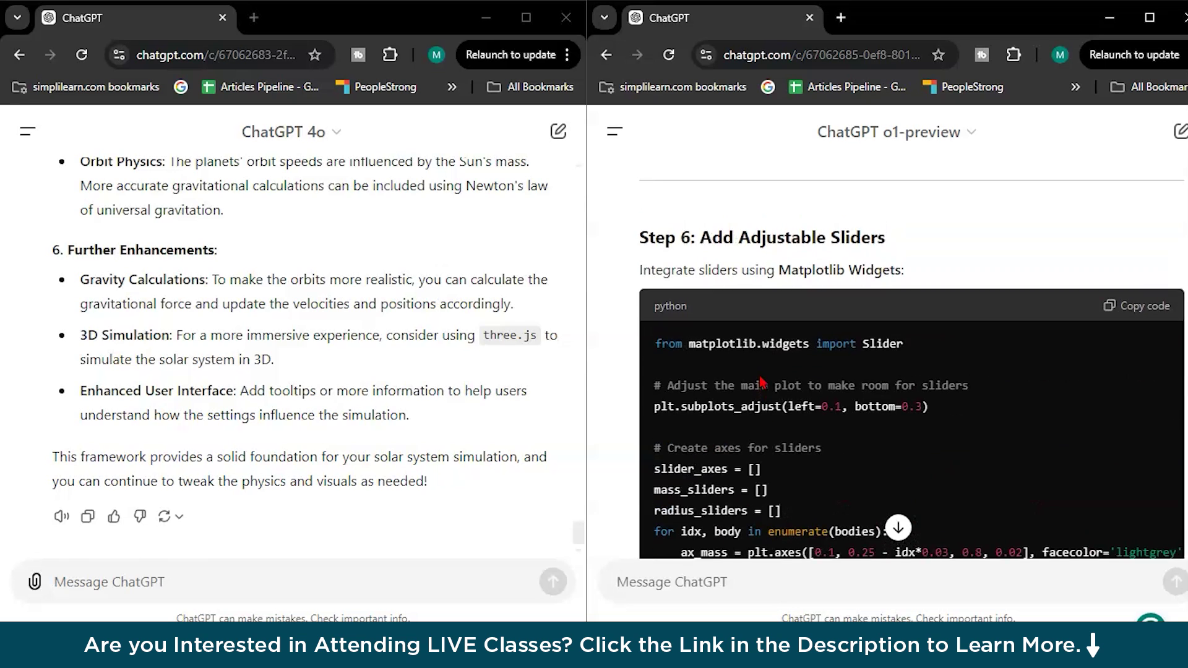
Ask GPT-4o for the whole simulation code in a single tab
click(228, 591)
text(give me code in 1 tab)
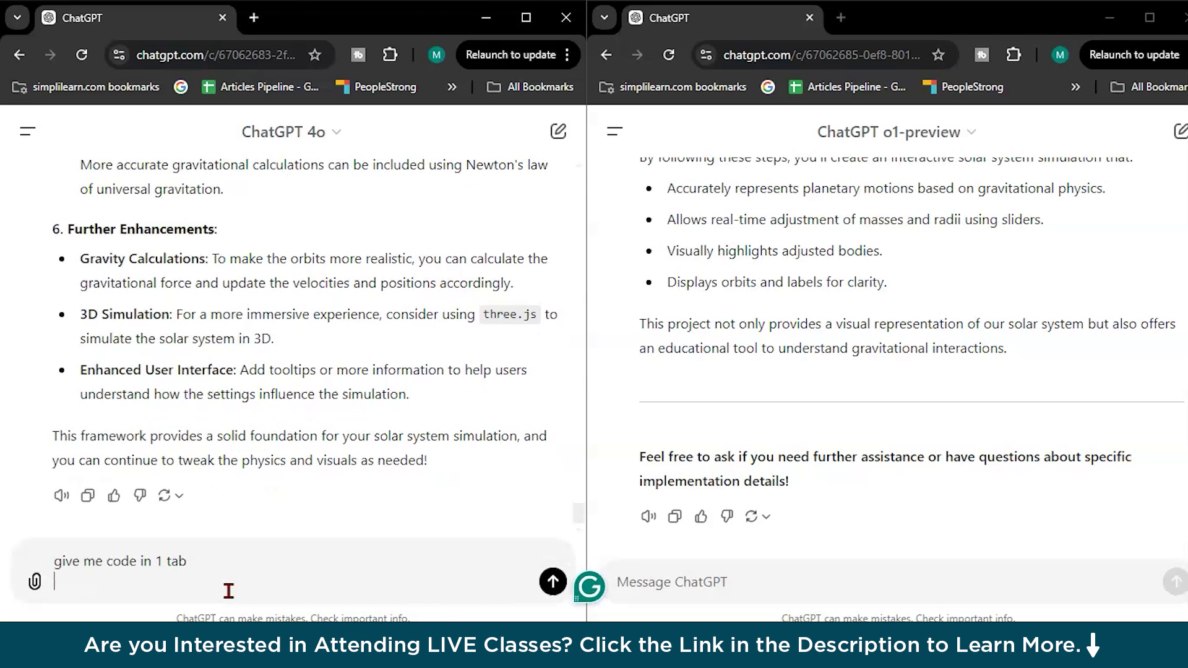
click(553, 581)
Send o1-preview the request 'give me cod ein singal tab' and scroll its streaming code
click(710, 576)
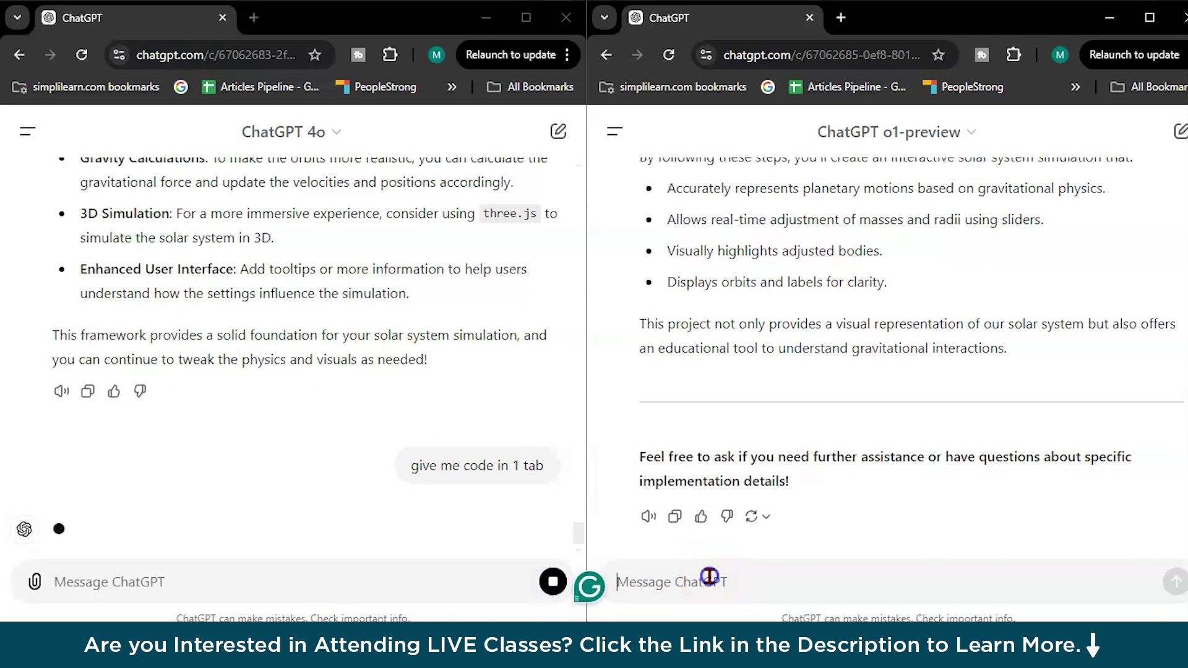
text(give me cod ein)
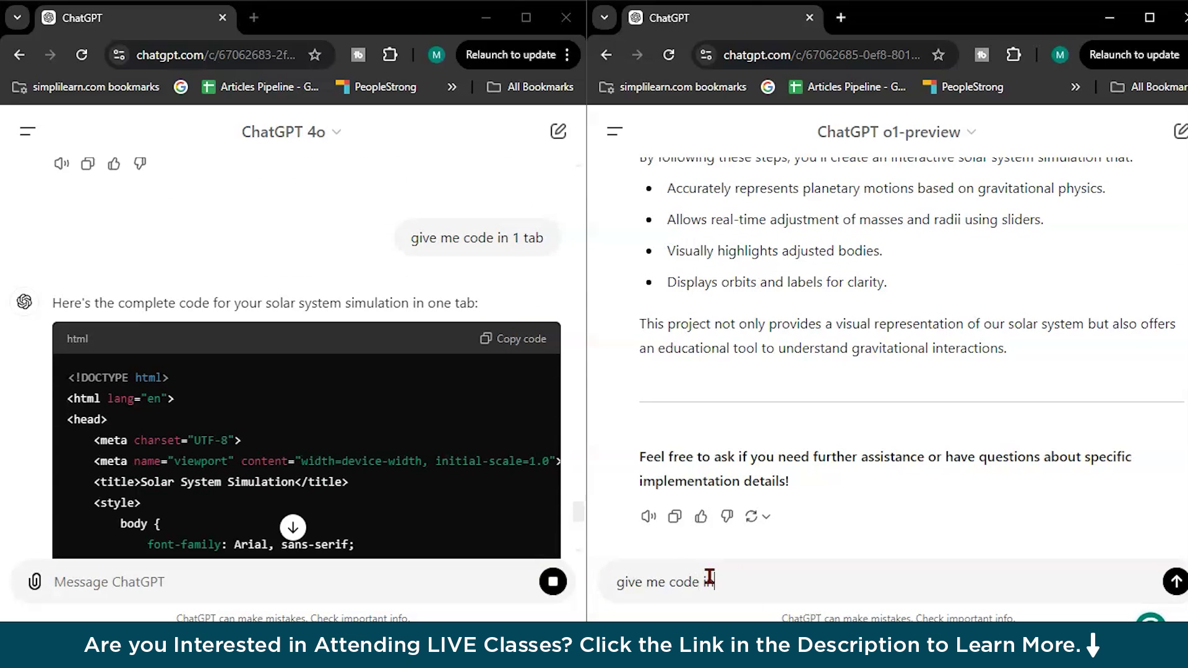
text(singal ta)
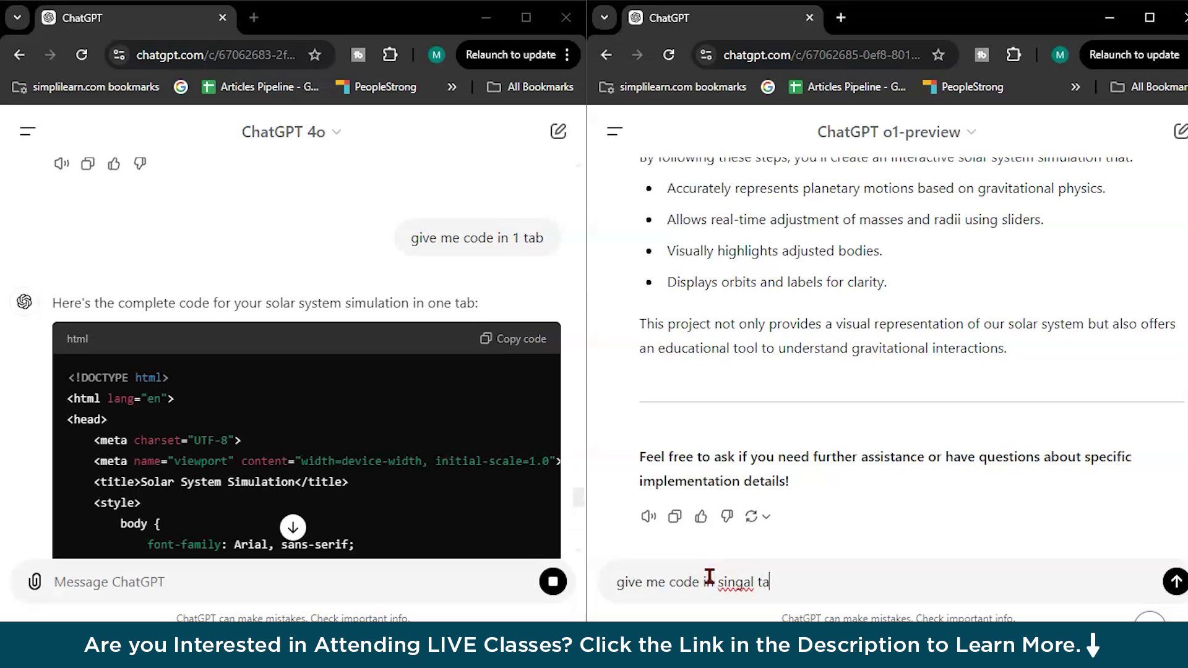
text(b)
key(Return)
scroll(357, 439, down, 5)
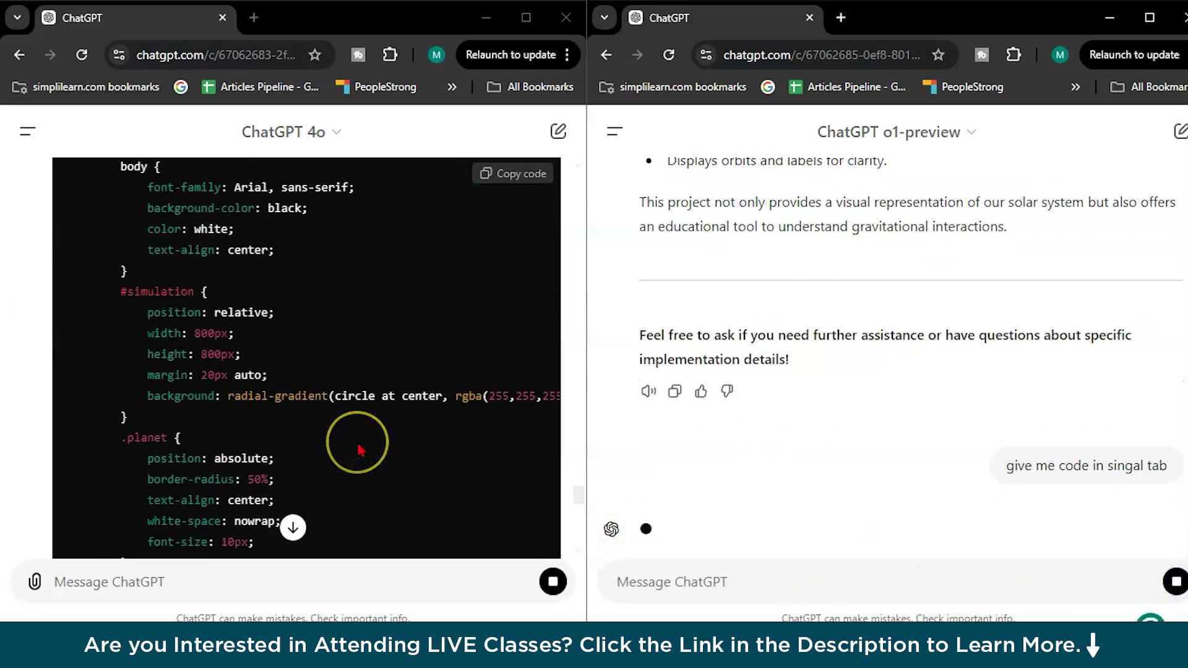
scroll(356, 440, down, 10)
click(751, 392)
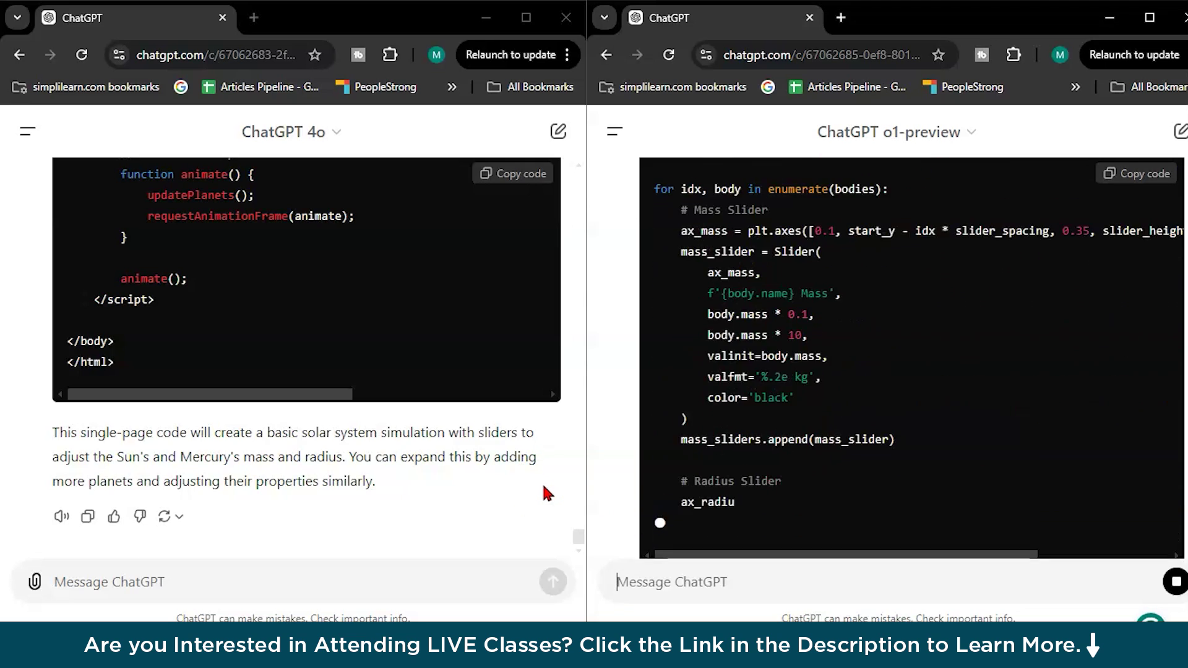
In the left window, search 'w3schools compiler' and open the frontend Tryit Editor
click(254, 18)
text(w3sc)
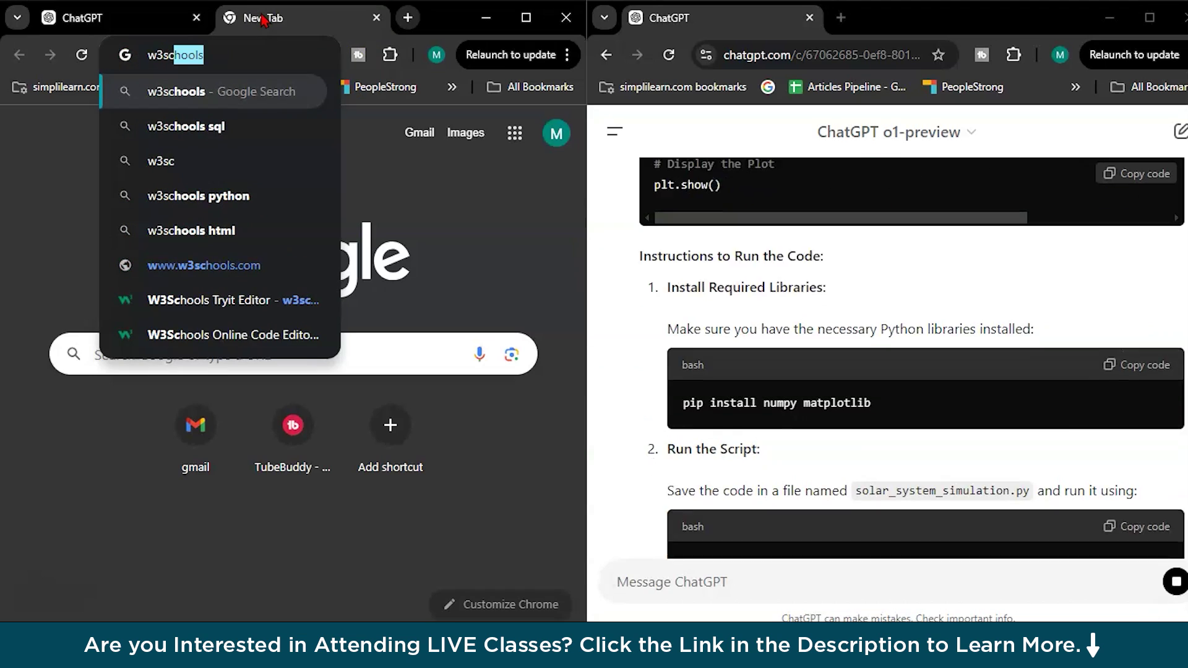
text(hools compiler)
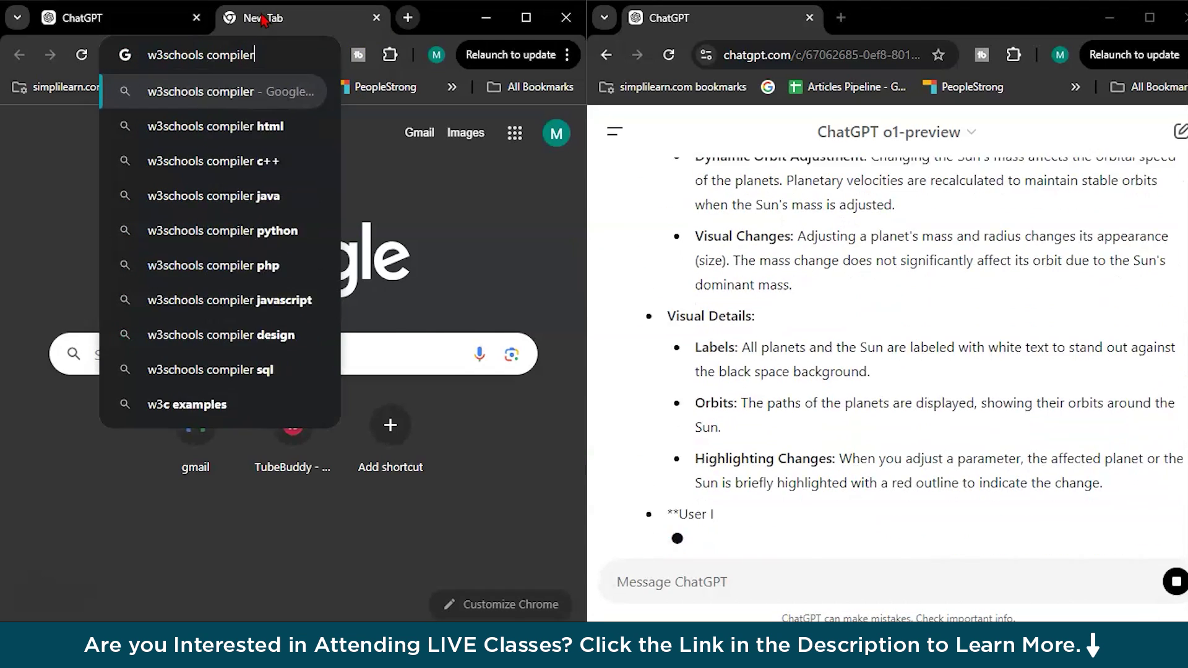
key(Return)
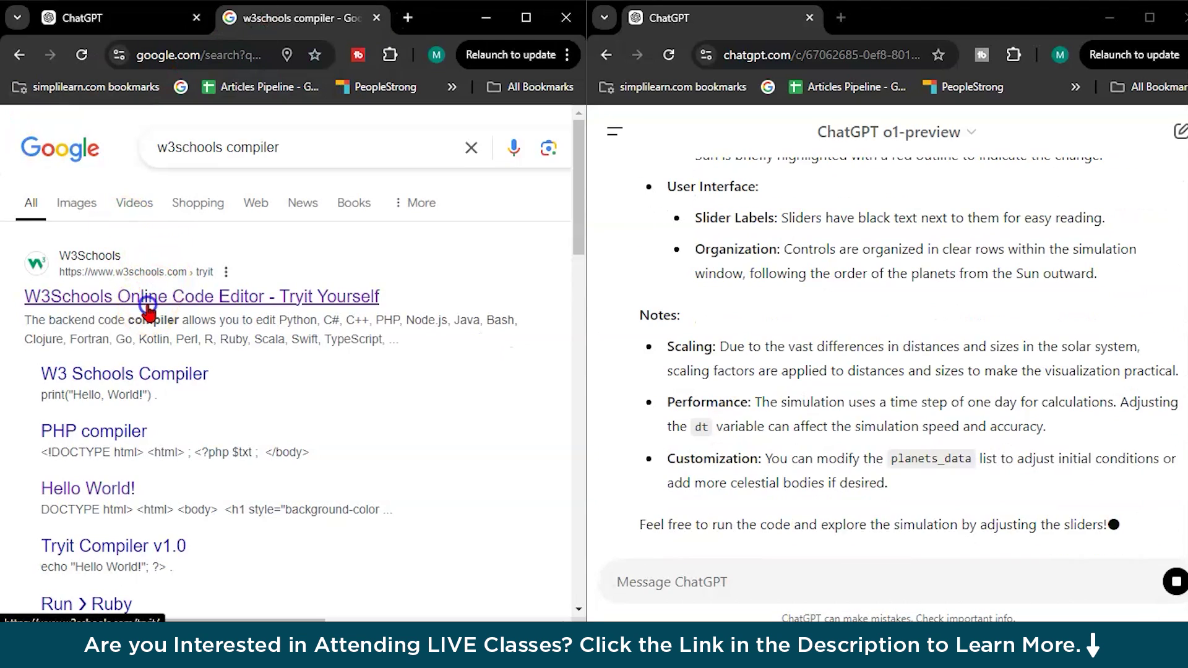
click(149, 298)
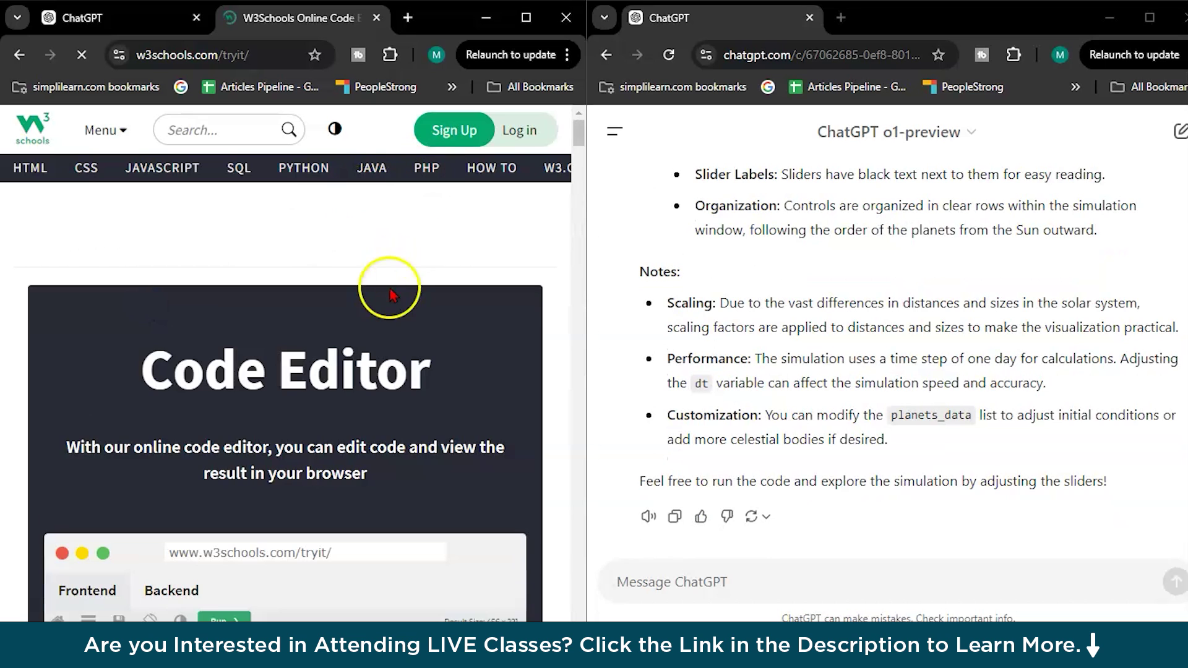
scroll(393, 291, down, 5)
click(220, 402)
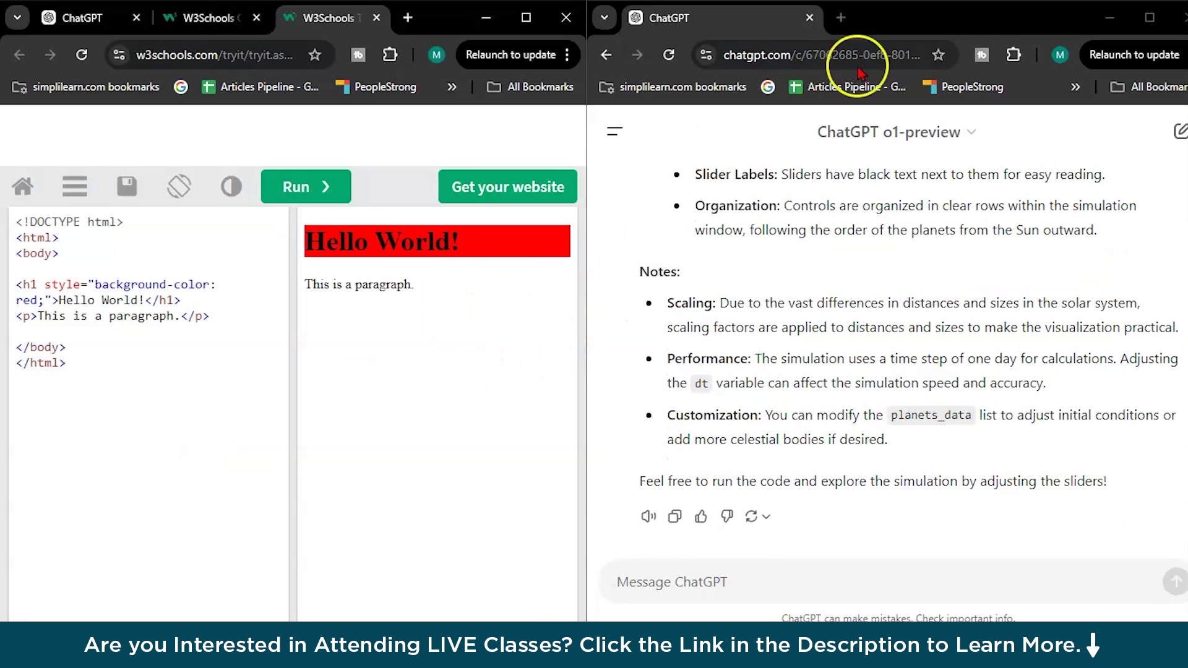
In the right window, search 'w3schools compiler' and open the frontend Tryit Editor
click(841, 18)
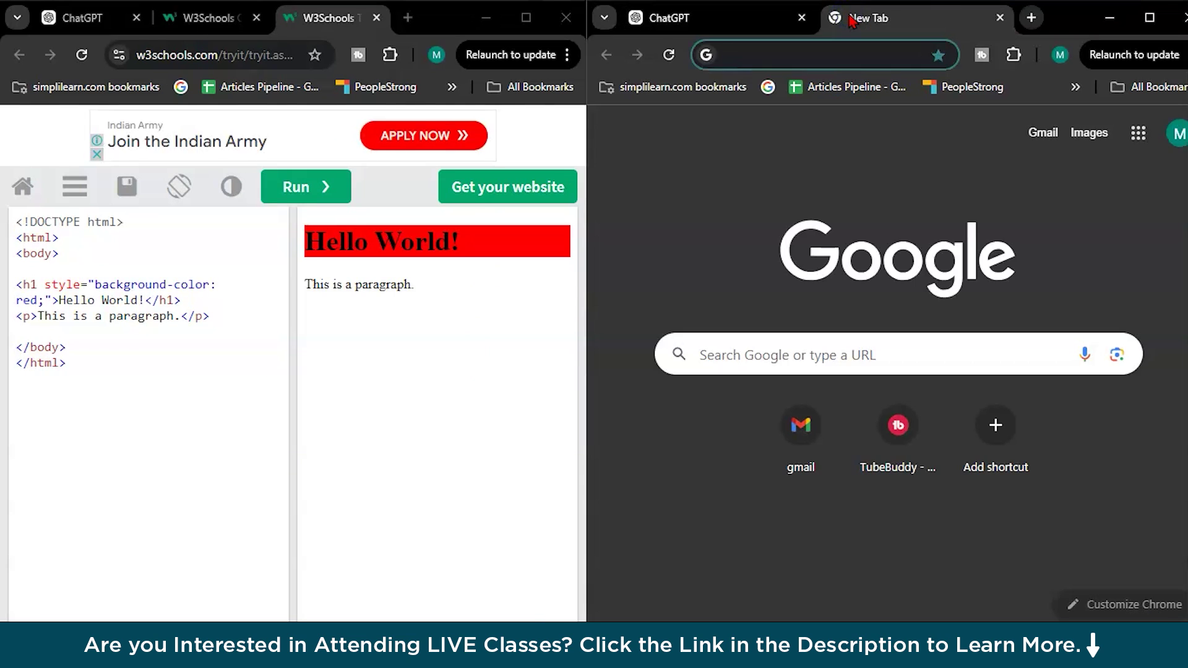
text(w3sc)
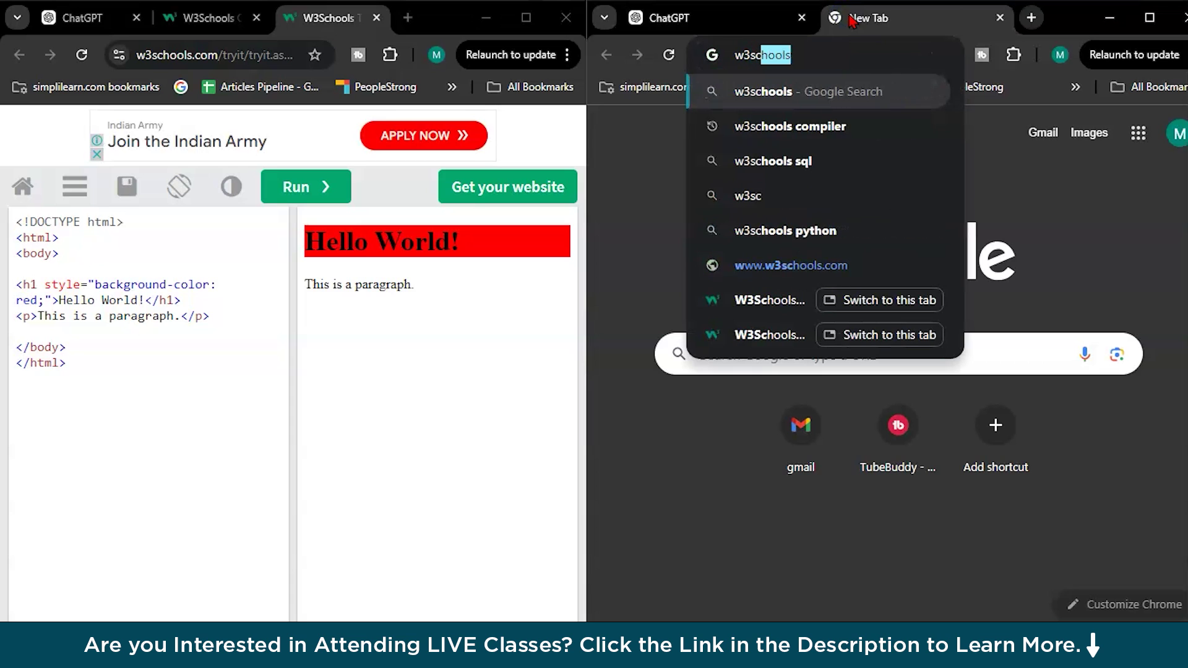
key(Down)
key(Return)
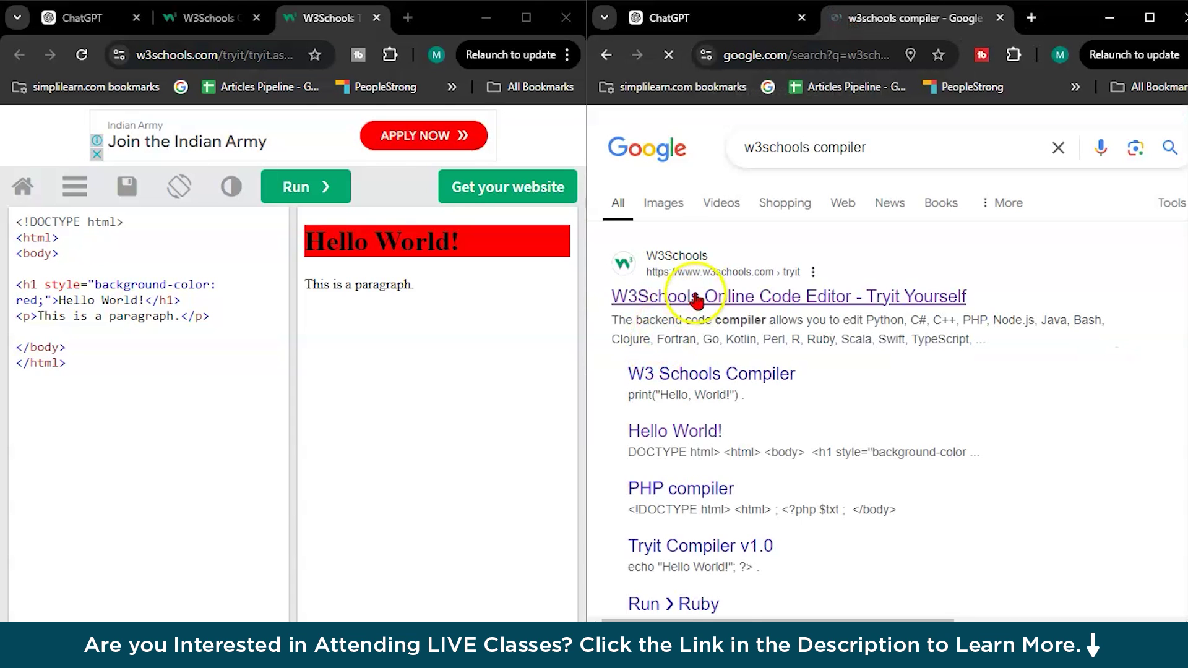
click(701, 299)
scroll(711, 448, down, 6)
click(716, 436)
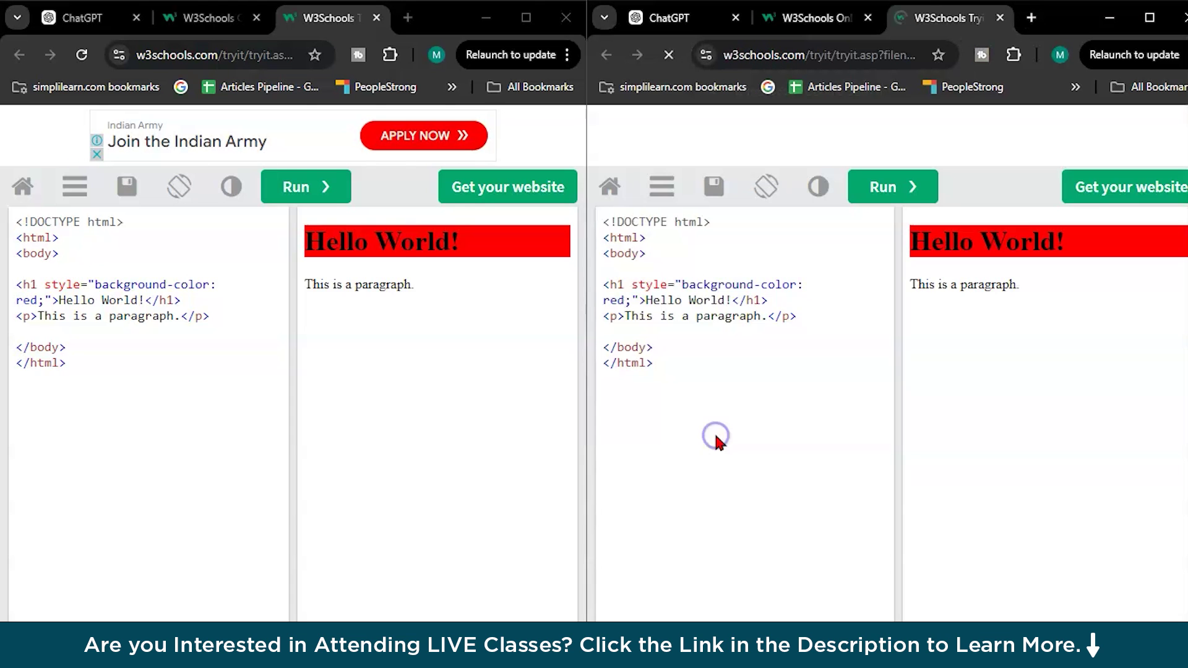
click(320, 197)
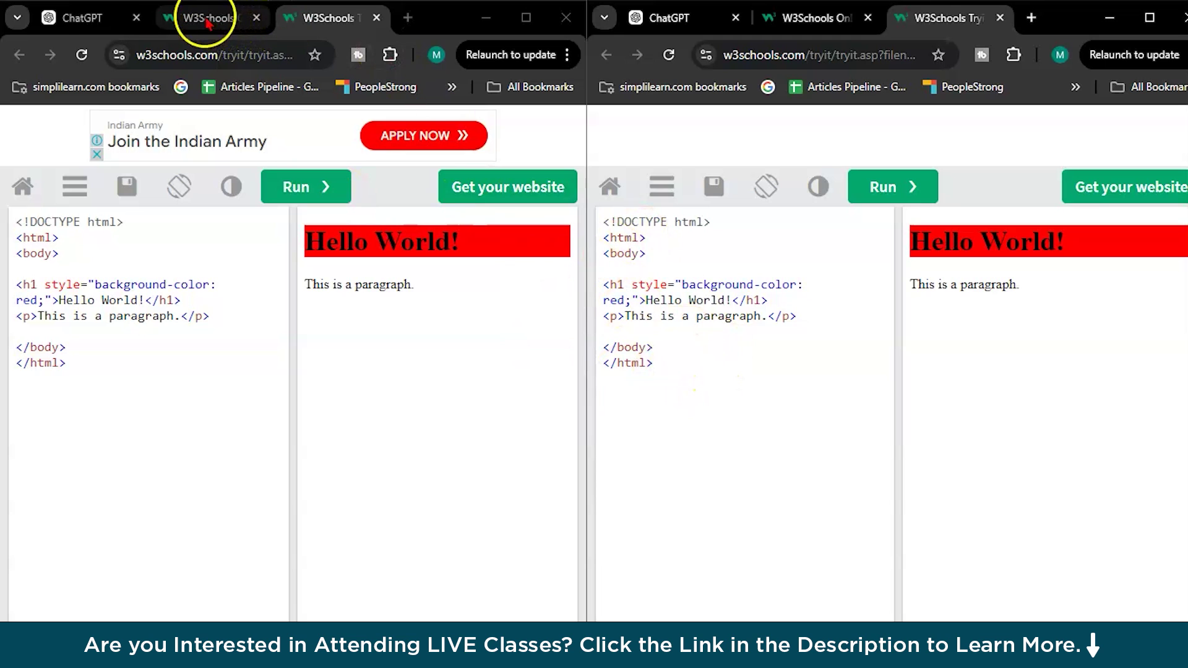
Replace the left Tryit editor's default code with GPT-4o's solar-system code
click(258, 19)
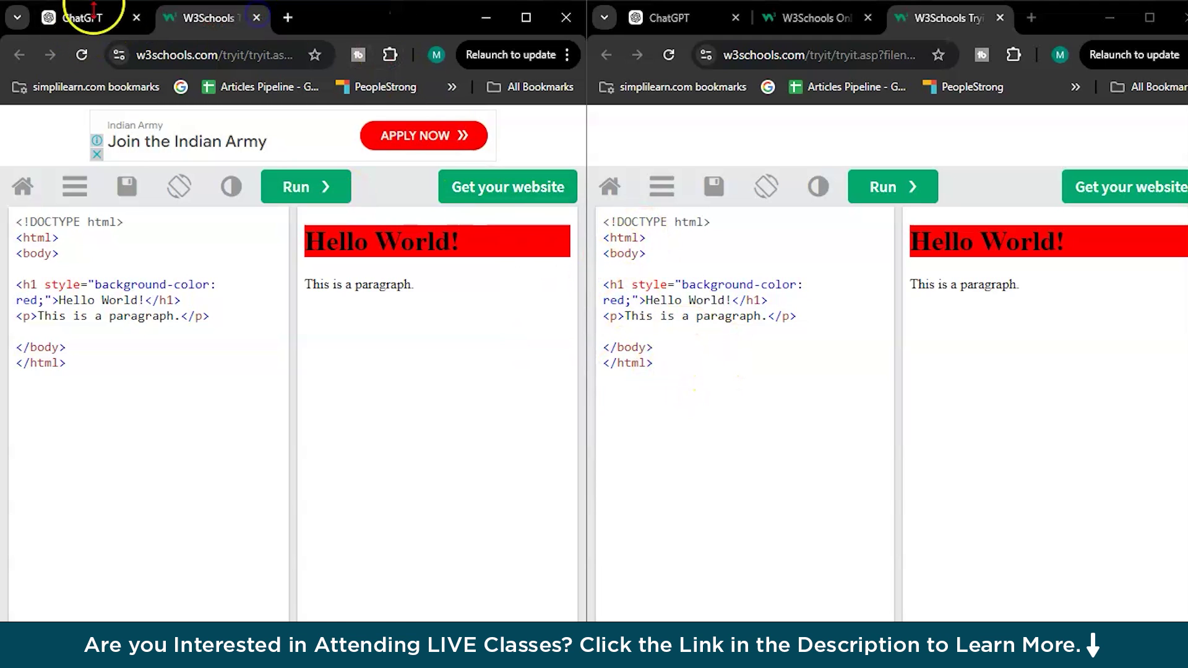
click(79, 16)
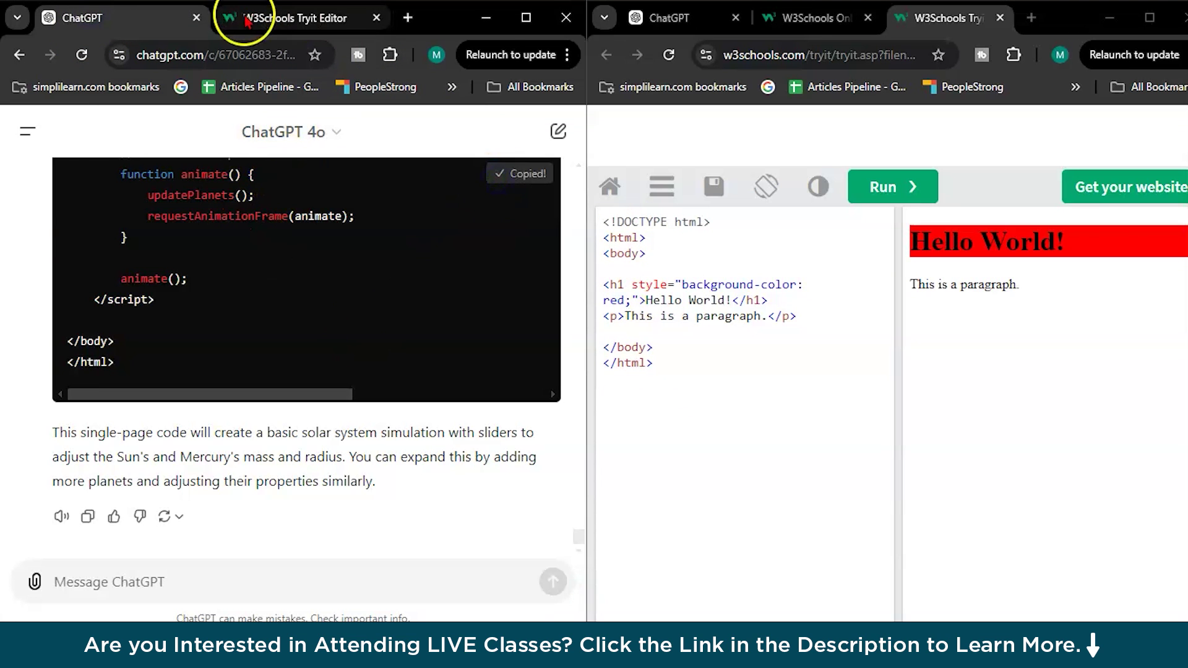
drag(235, 18, 200, 375)
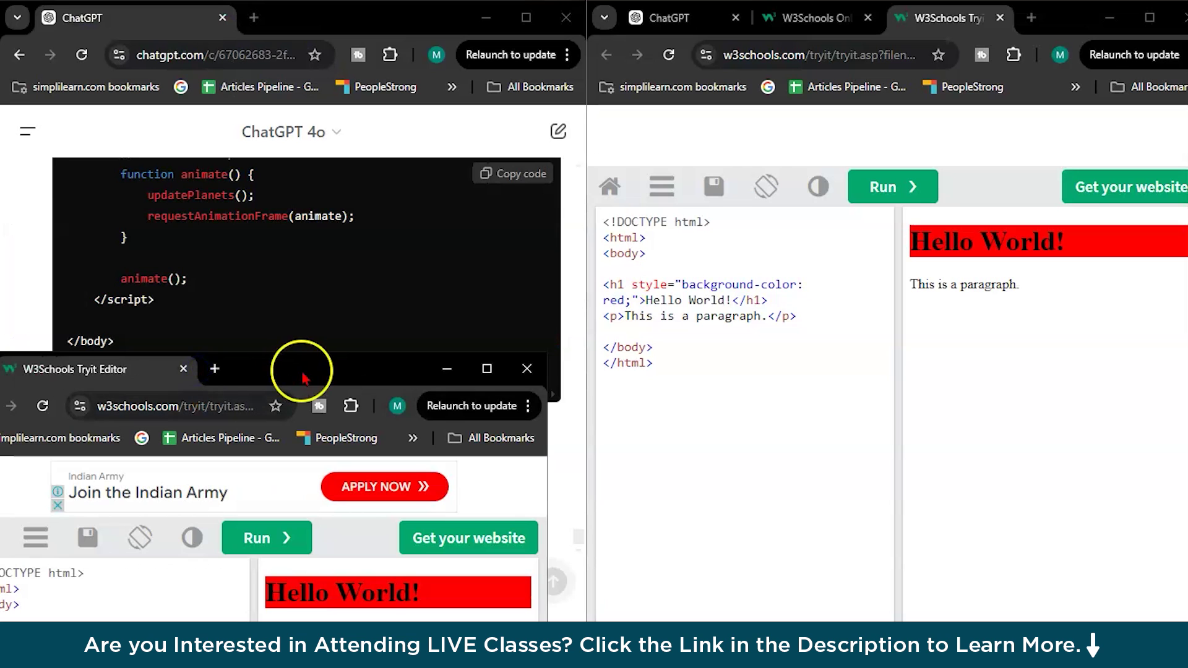
drag(85, 371, 291, 17)
key(ctrl+a)
key(ctrl+v)
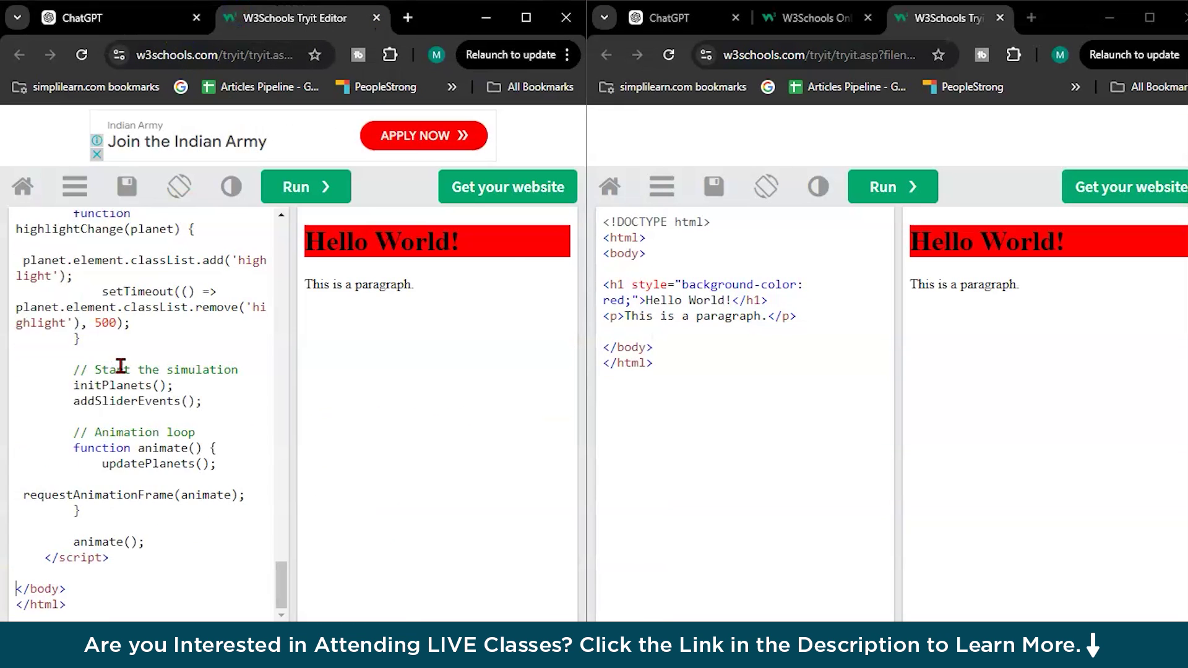
Copy o1-preview's simulation code and paste it over the right editor's default HTML
click(867, 18)
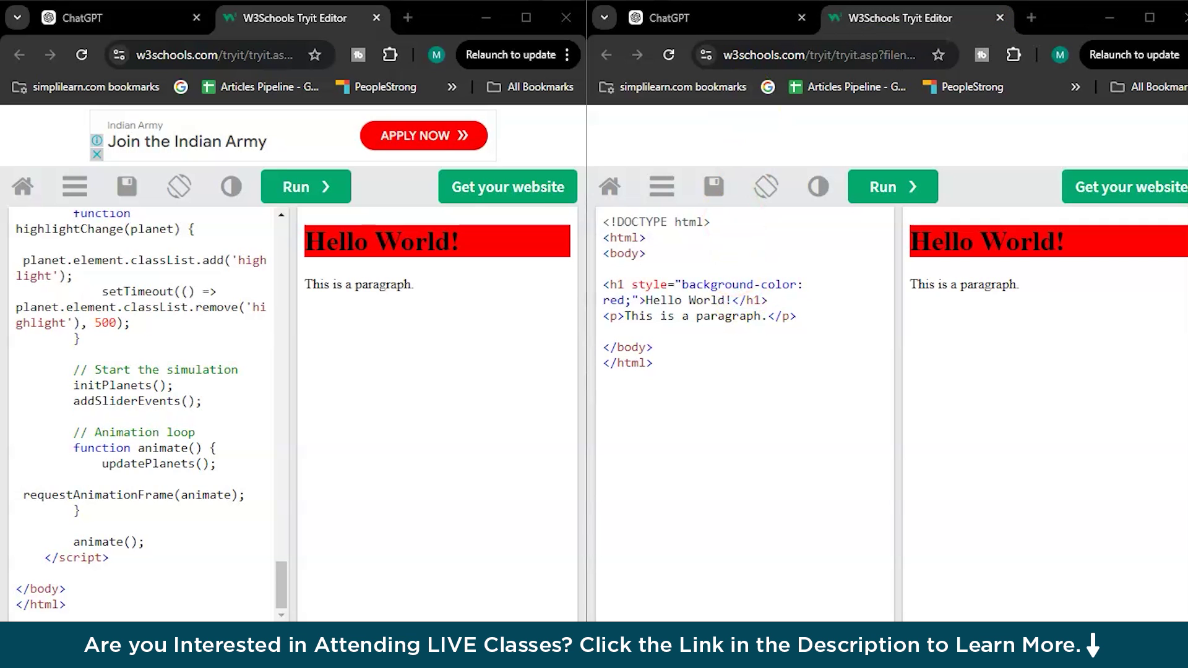
key(ctrl+shift+Tab)
scroll(764, 362, up, 10)
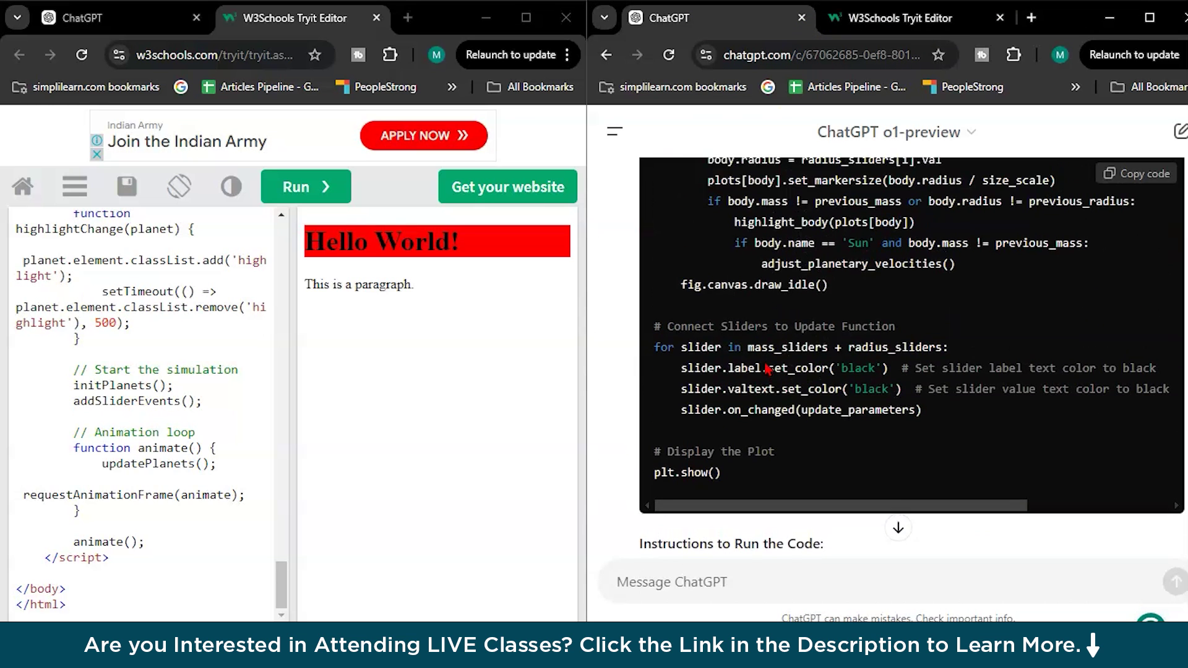
scroll(767, 369, up, 10)
scroll(766, 365, down, 12)
scroll(765, 361, up, 10)
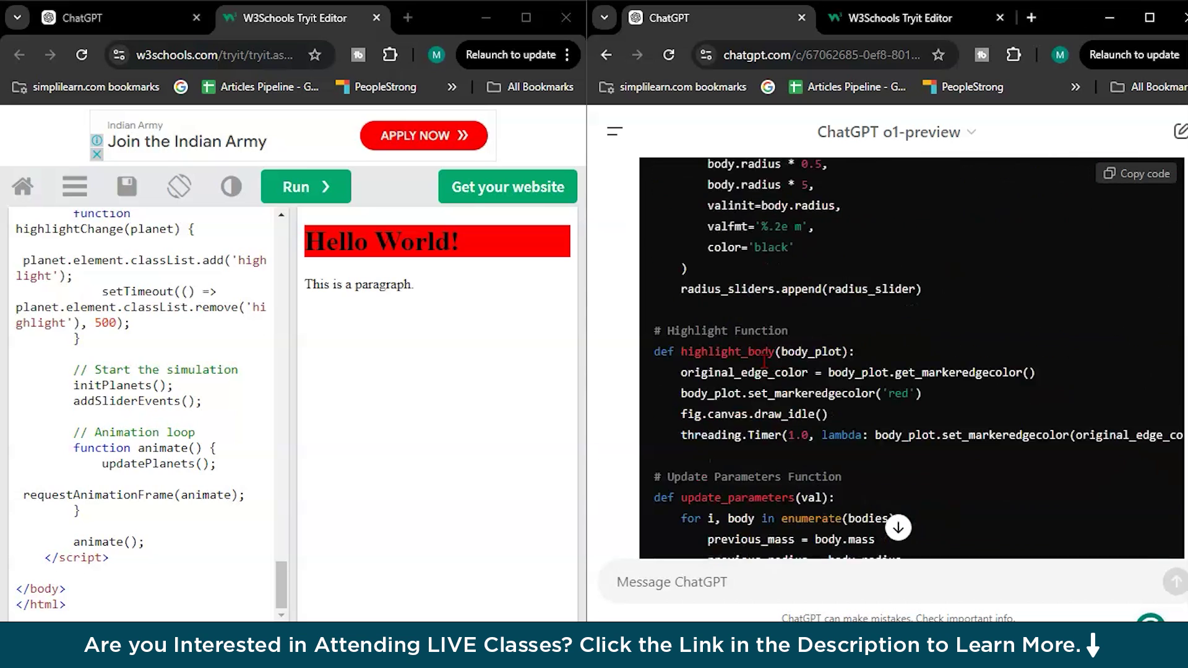
scroll(765, 361, down, 5)
scroll(765, 360, up, 10)
click(1143, 171)
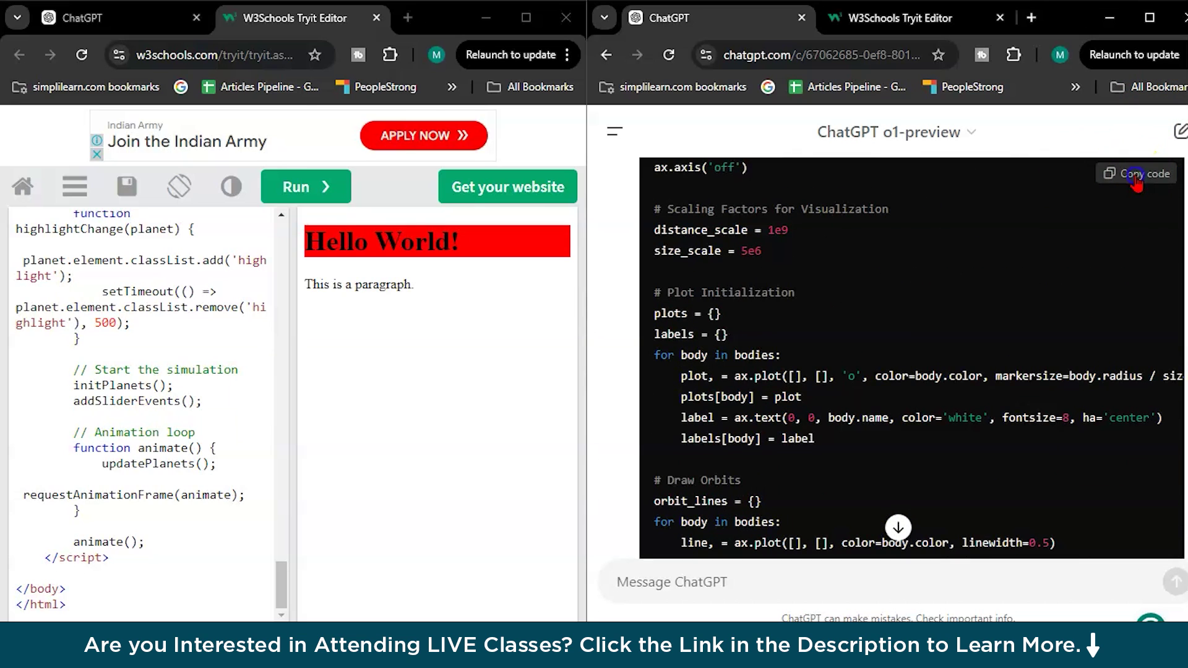
click(848, 22)
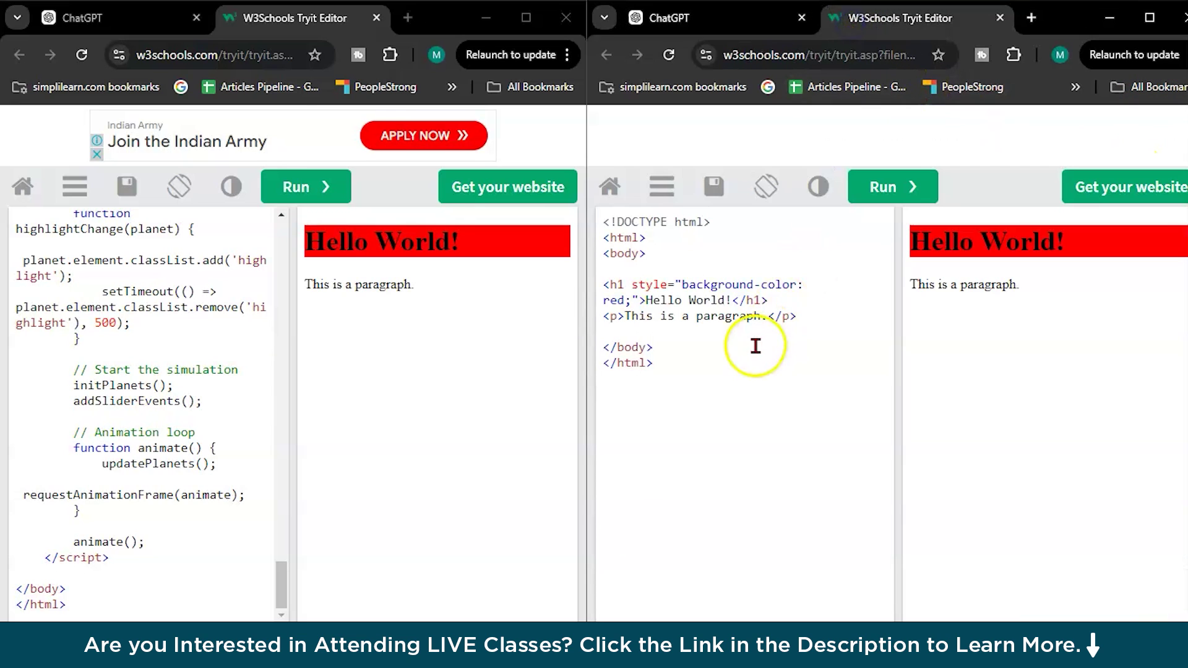
key(ctrl+a)
key(ctrl+v)
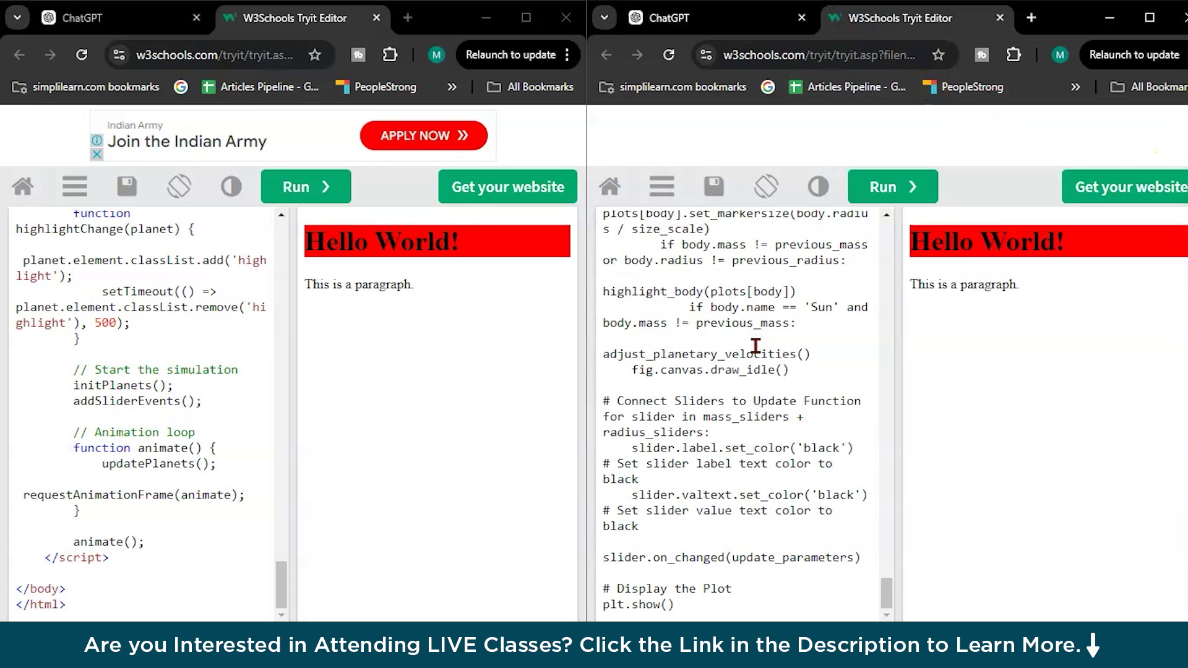
Run the GPT-4o and o1-preview solar-system simulations to compare them, then close both Tryit Editor tabs
click(298, 185)
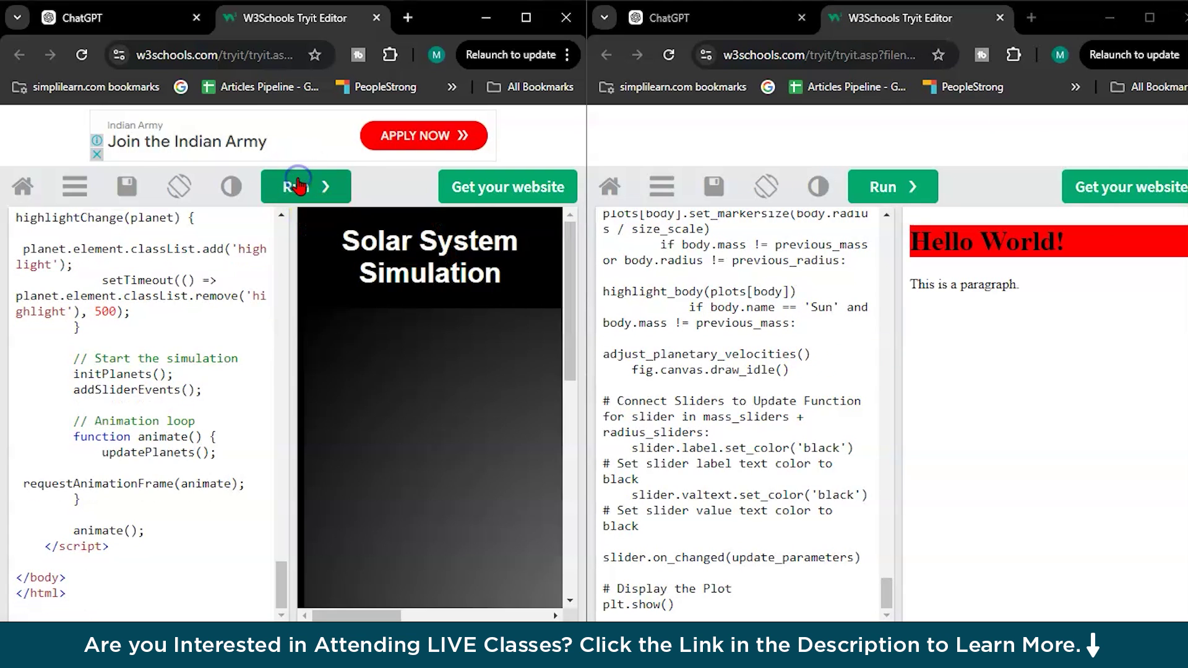
scroll(457, 416, up, 5)
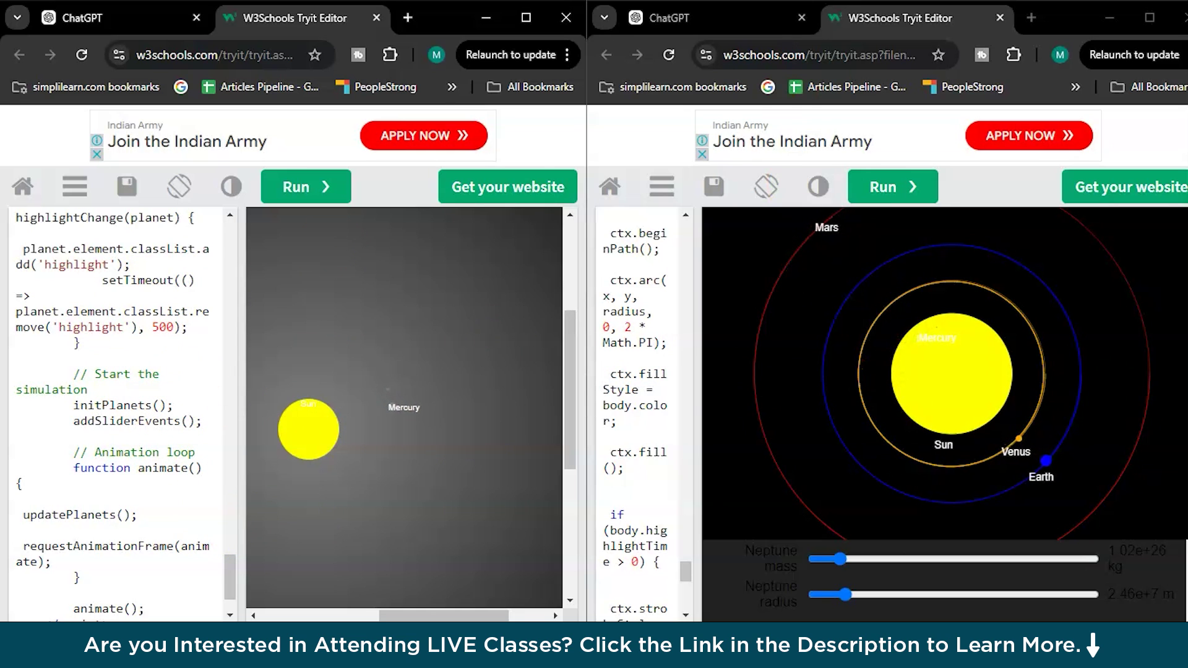
click(812, 28)
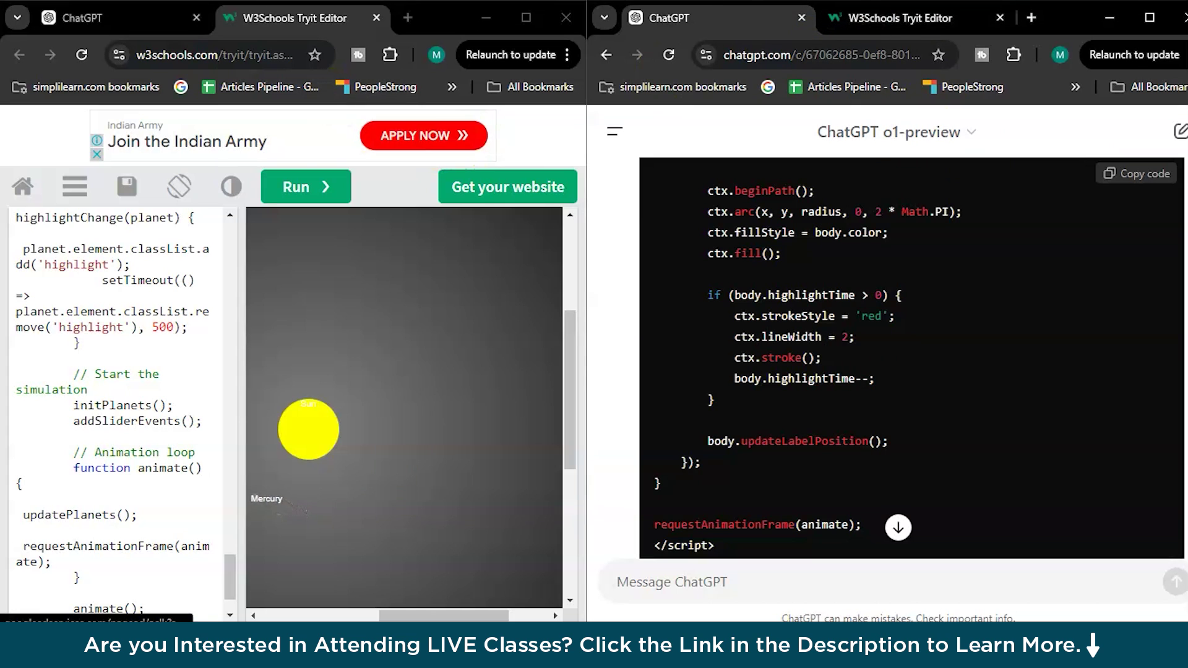
click(878, 19)
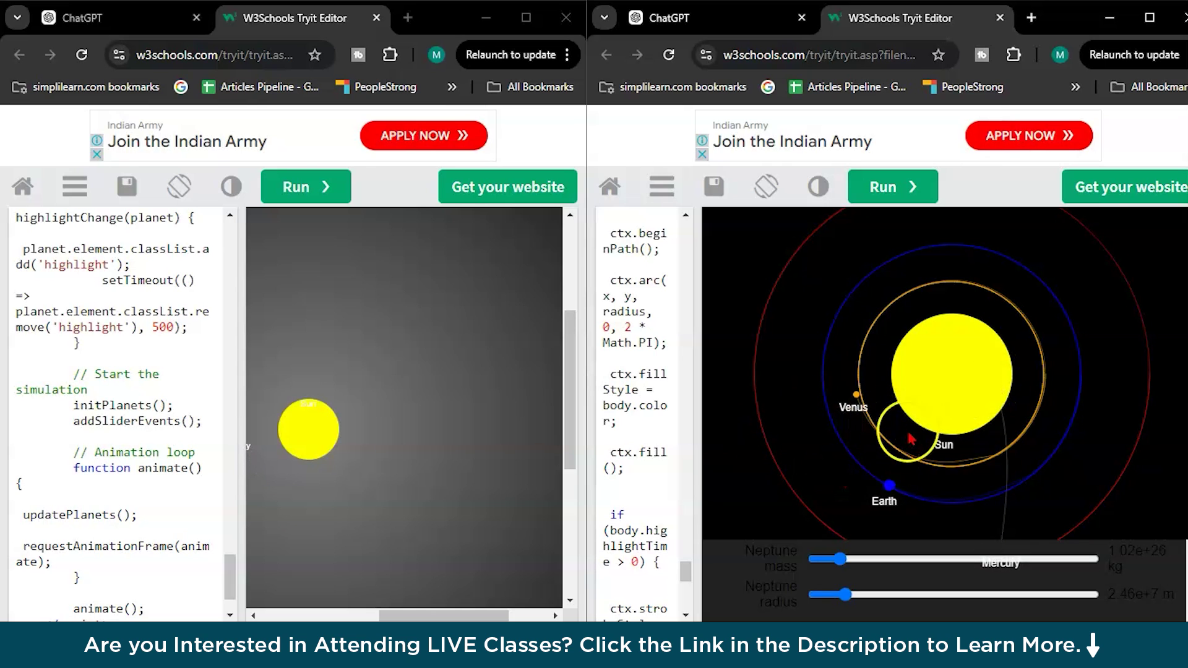
click(999, 18)
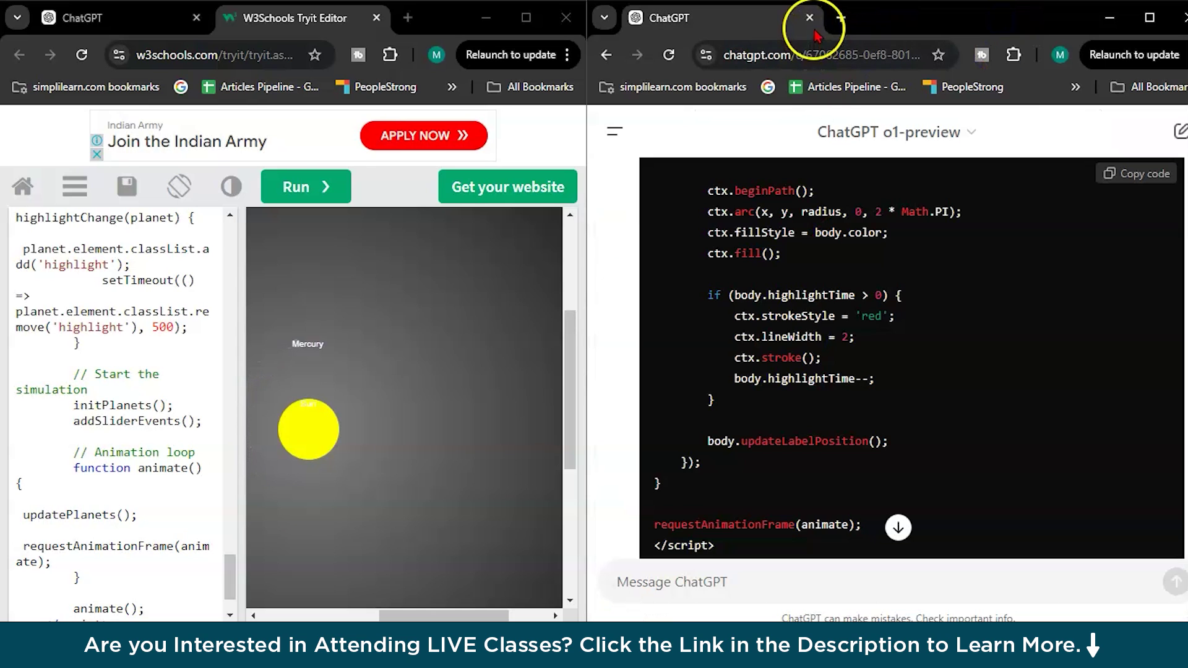
click(377, 17)
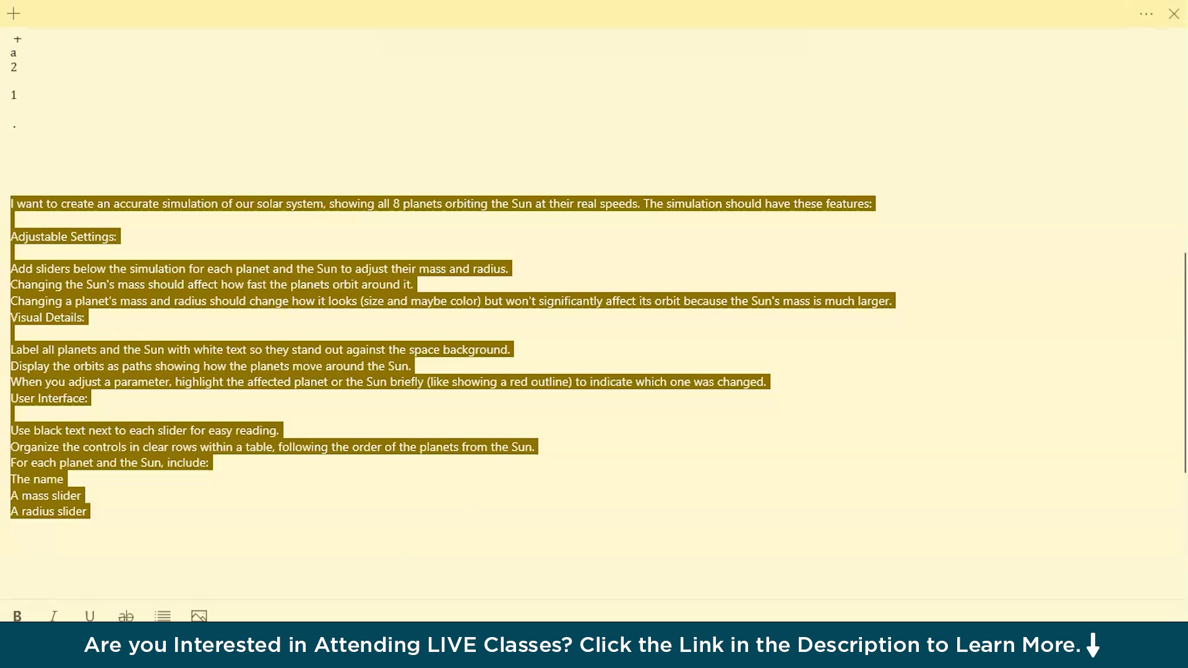
Select the Two Doors Problem puzzle text in the sticky note
scroll(379, 523, down, 5)
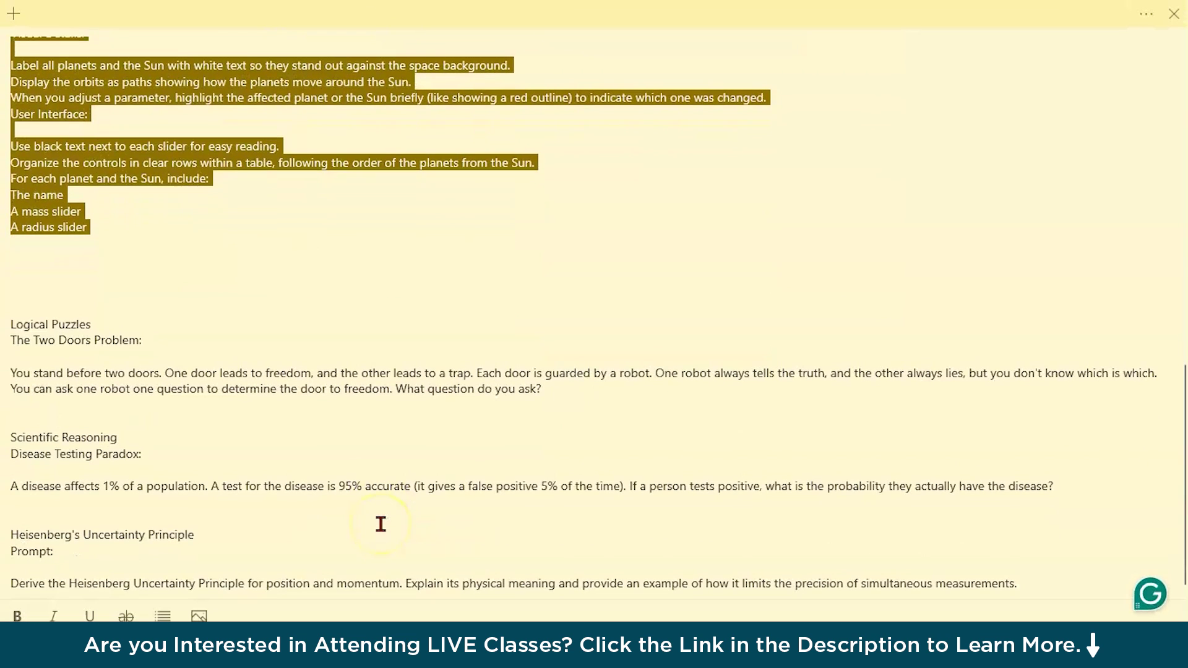
click(381, 524)
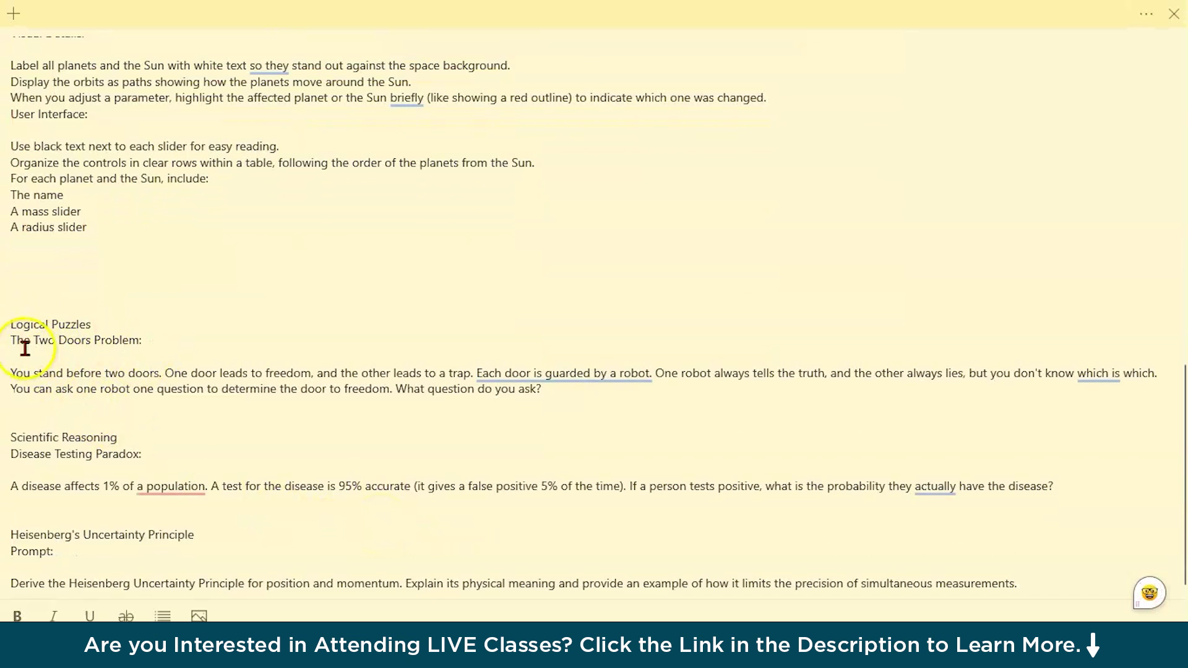
drag(12, 339, 579, 412)
key(ctrl+c)
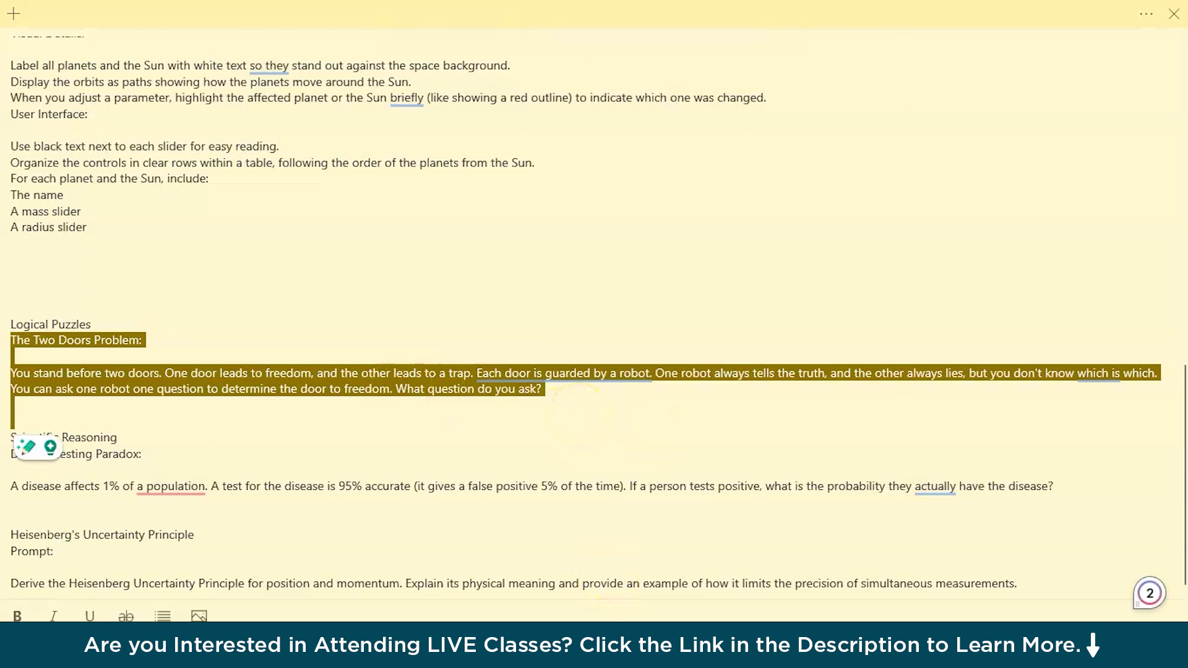
Paste the Two Doors Problem into both the o1-preview and GPT-4o chats and send it
key(alt+Tab)
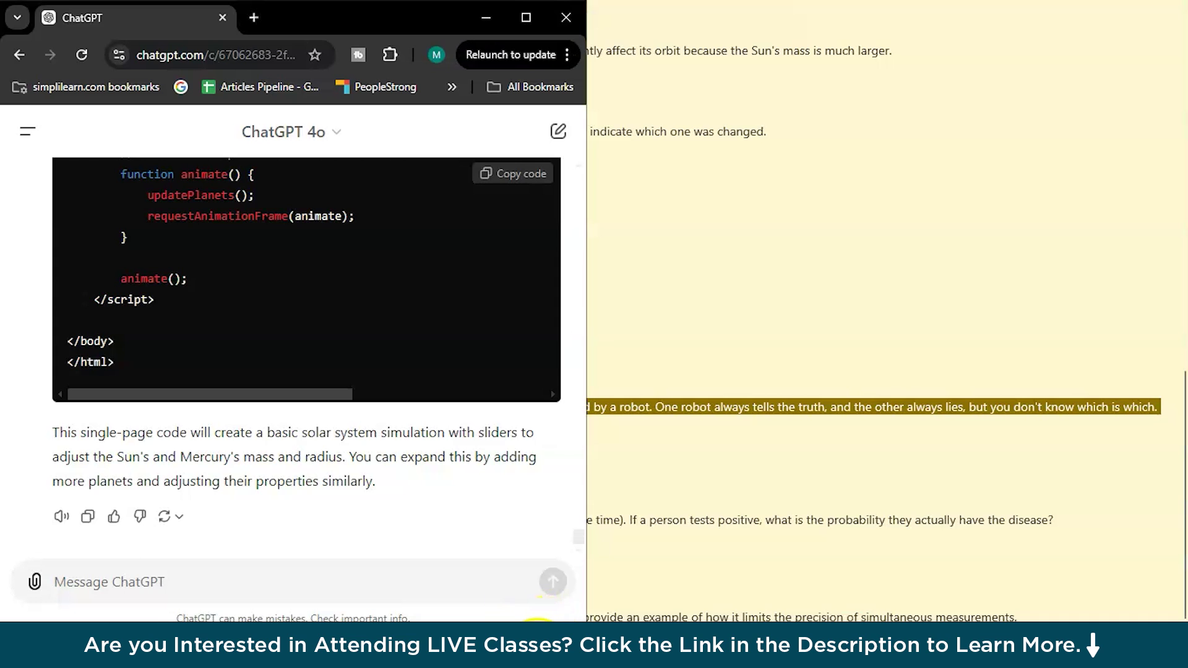
mouse_move(537, 650)
click(581, 582)
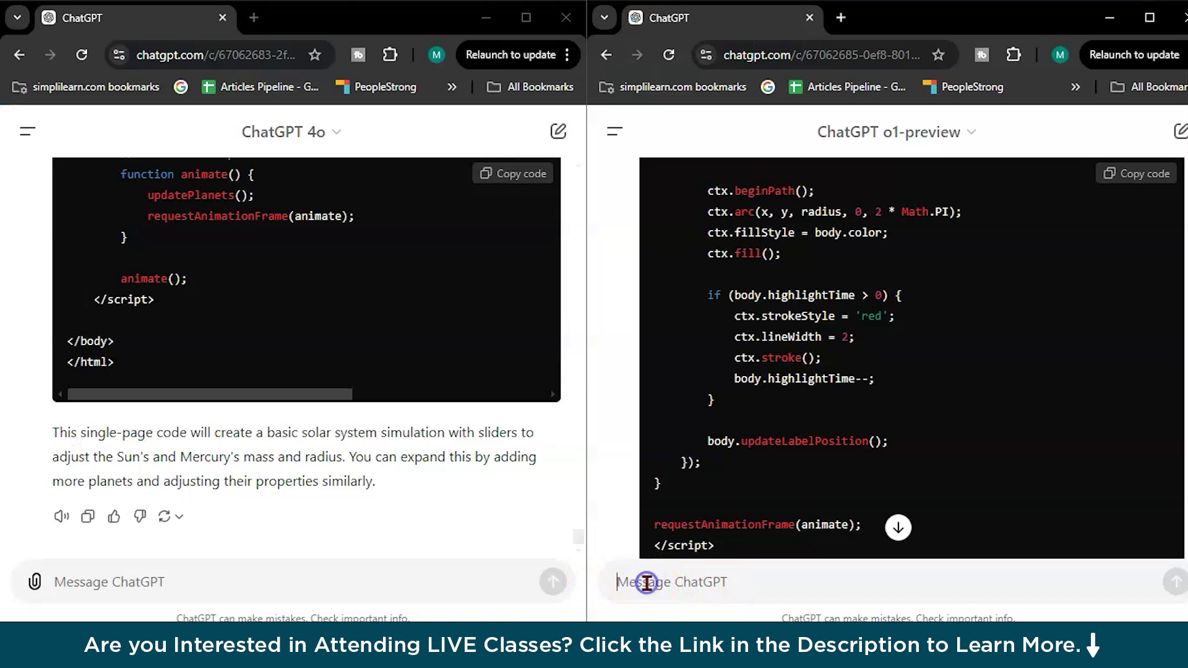
key(ctrl+v)
click(314, 582)
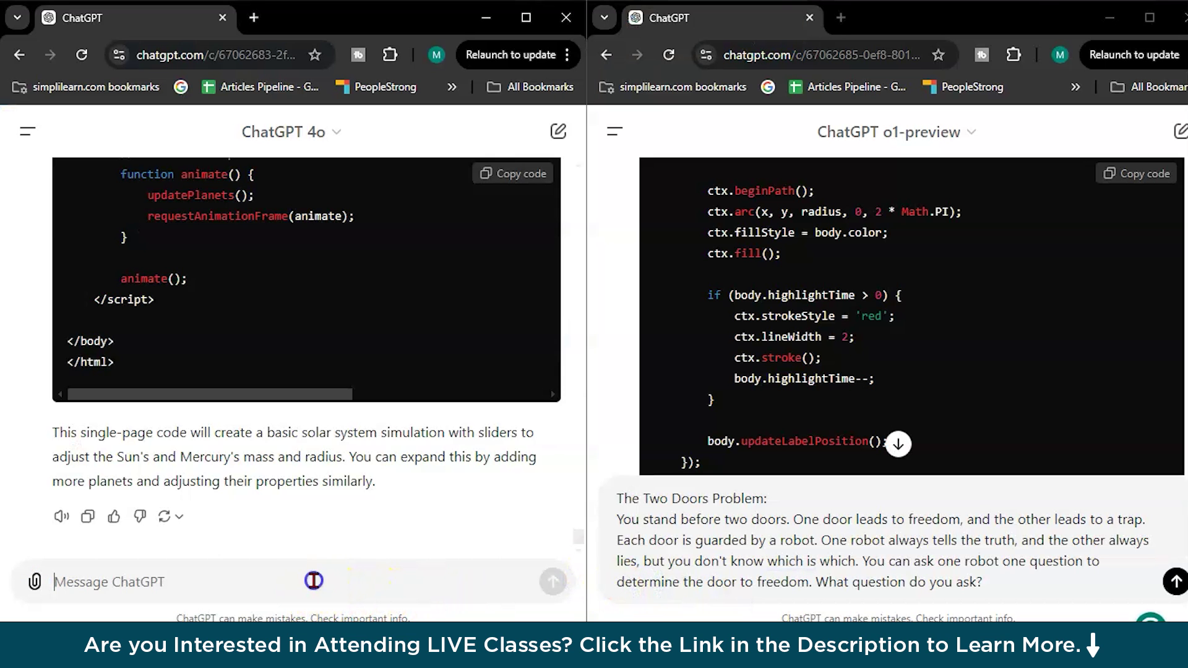
key(ctrl+v)
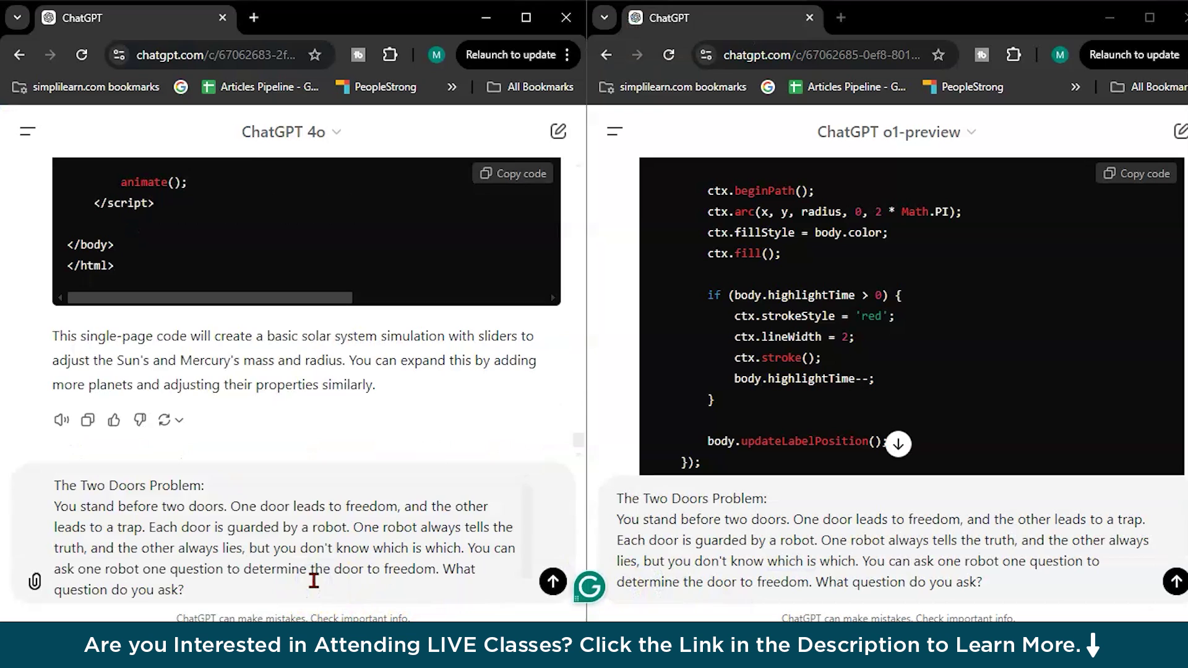
click(553, 582)
click(1175, 582)
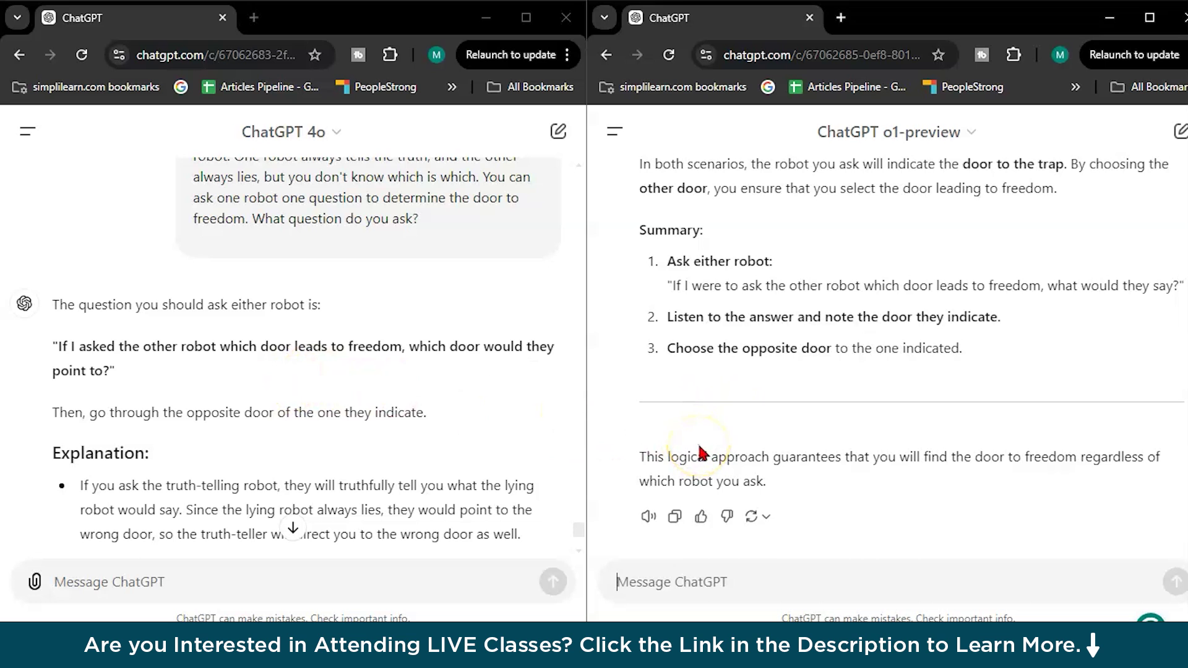
scroll(703, 453, up, 4)
scroll(632, 390, down, 4)
scroll(402, 482, up, 4)
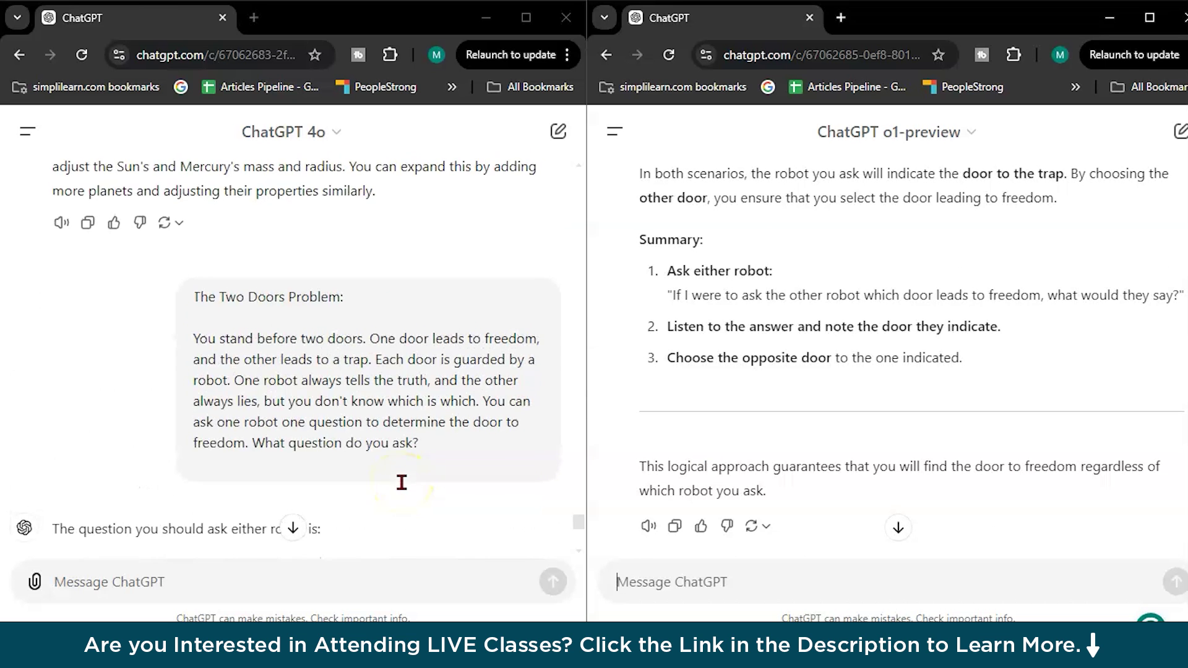
scroll(401, 482, down, 6)
scroll(73, 252, up, 2)
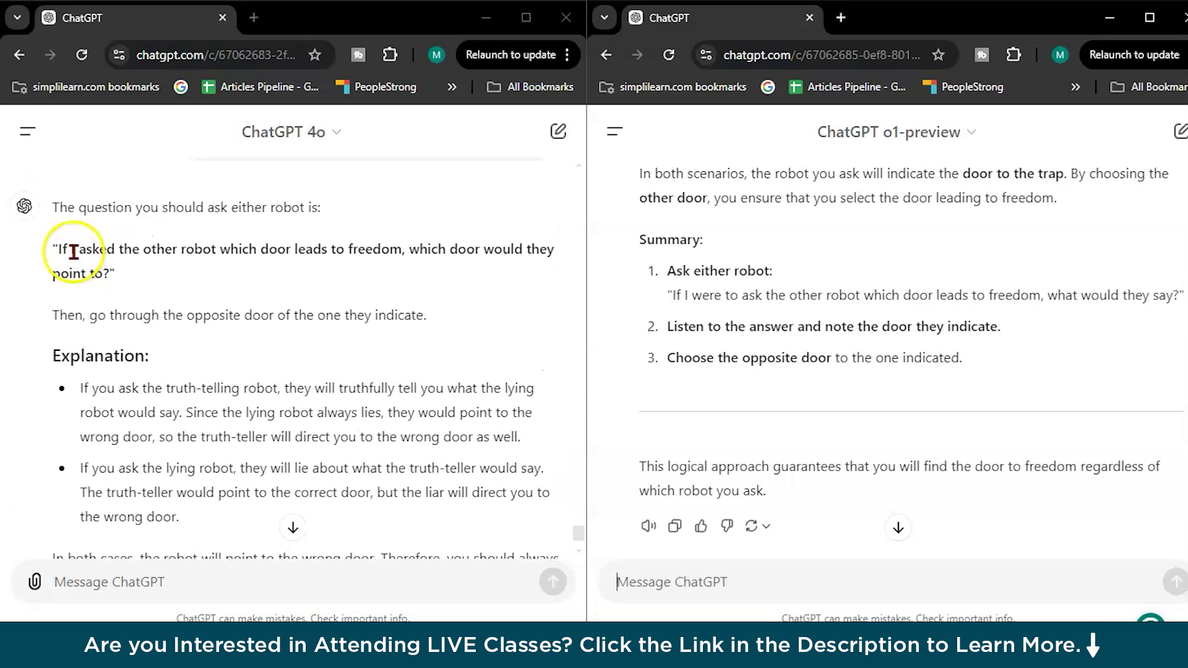
drag(52, 179, 295, 493)
scroll(295, 498, down, 2)
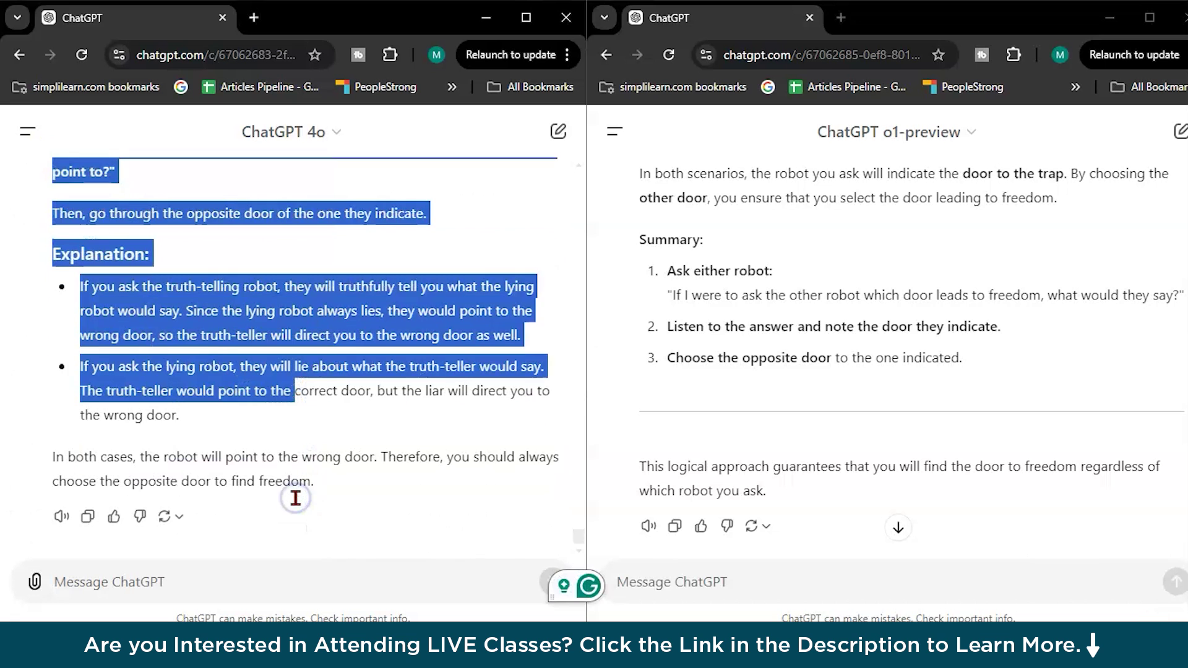
click(634, 482)
scroll(637, 485, up, 10)
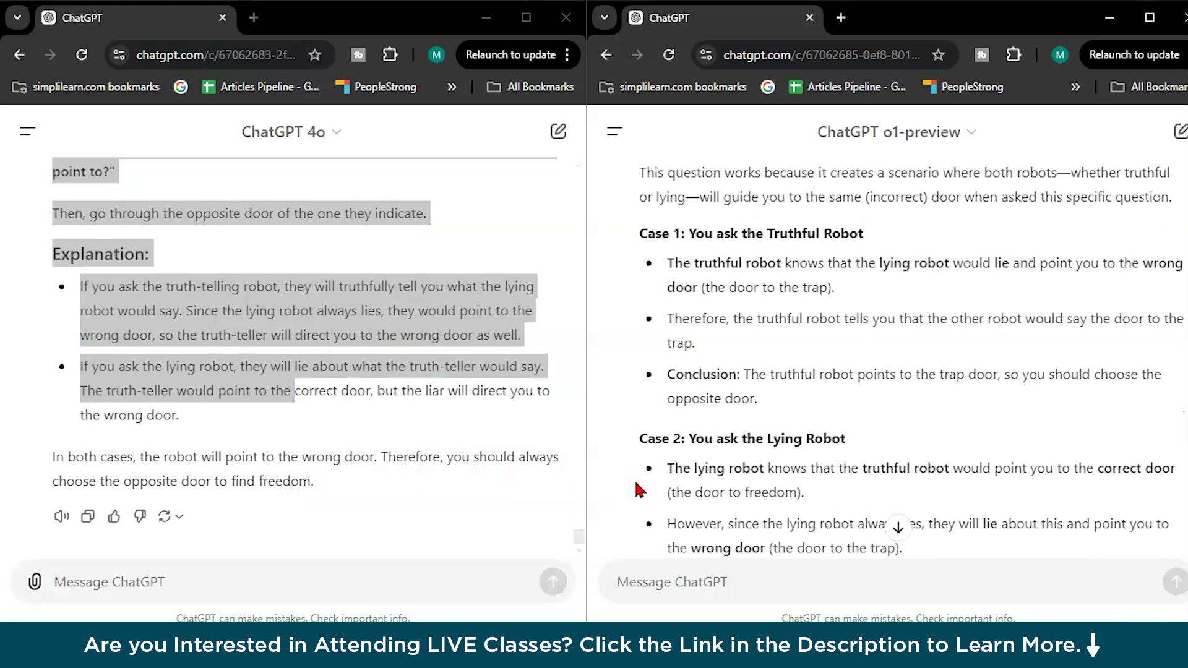
scroll(641, 490, up, 5)
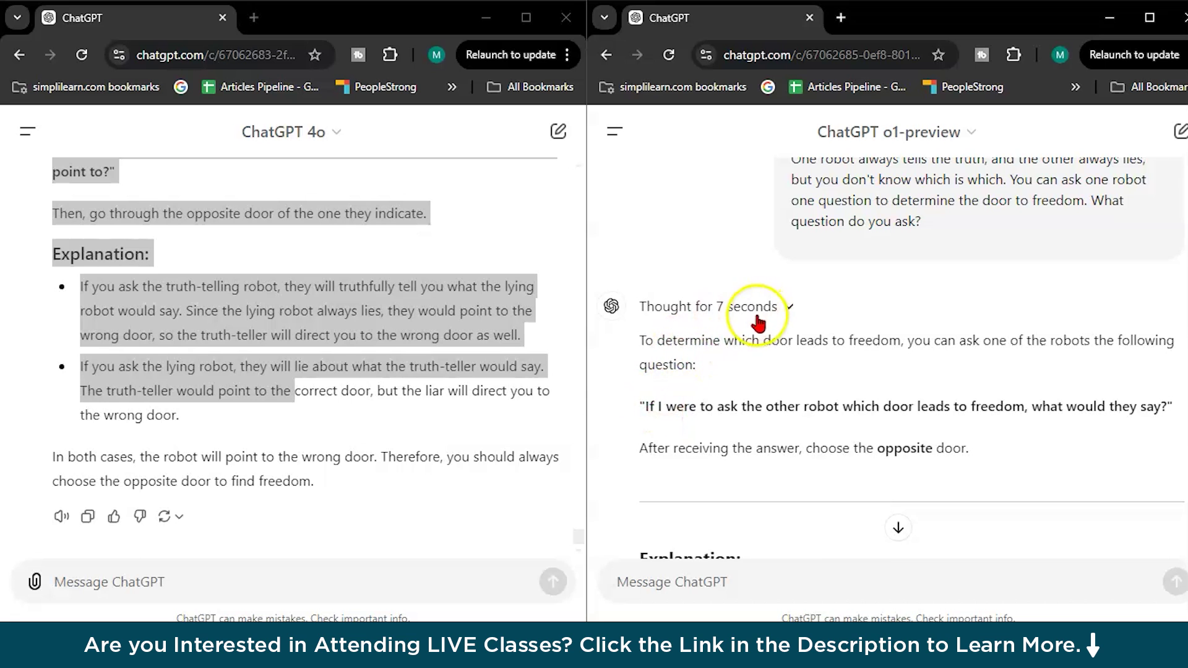
scroll(673, 399, down, 6)
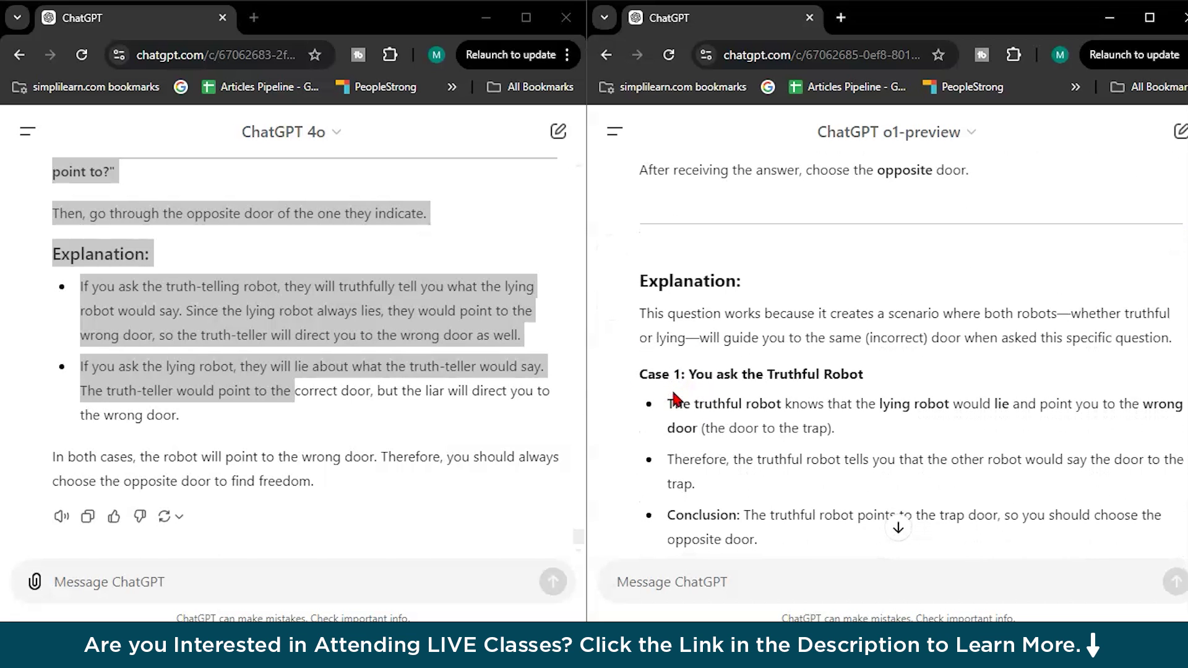
scroll(823, 337, down, 7)
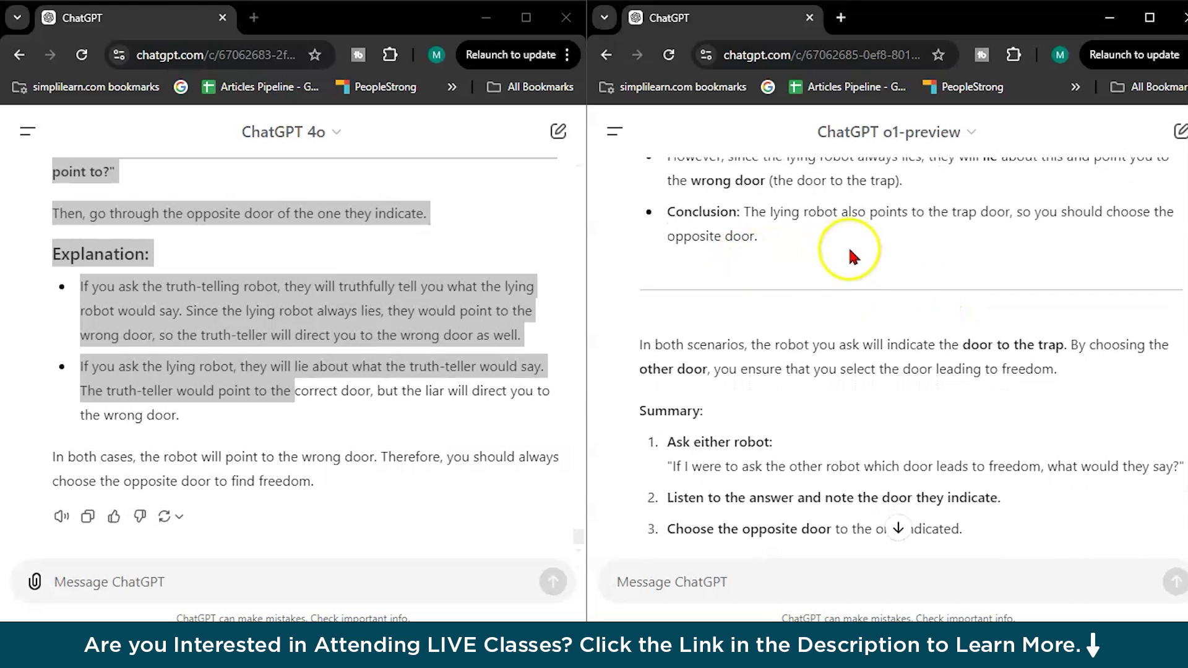
scroll(852, 256, down, 3)
scroll(861, 365, down, 1)
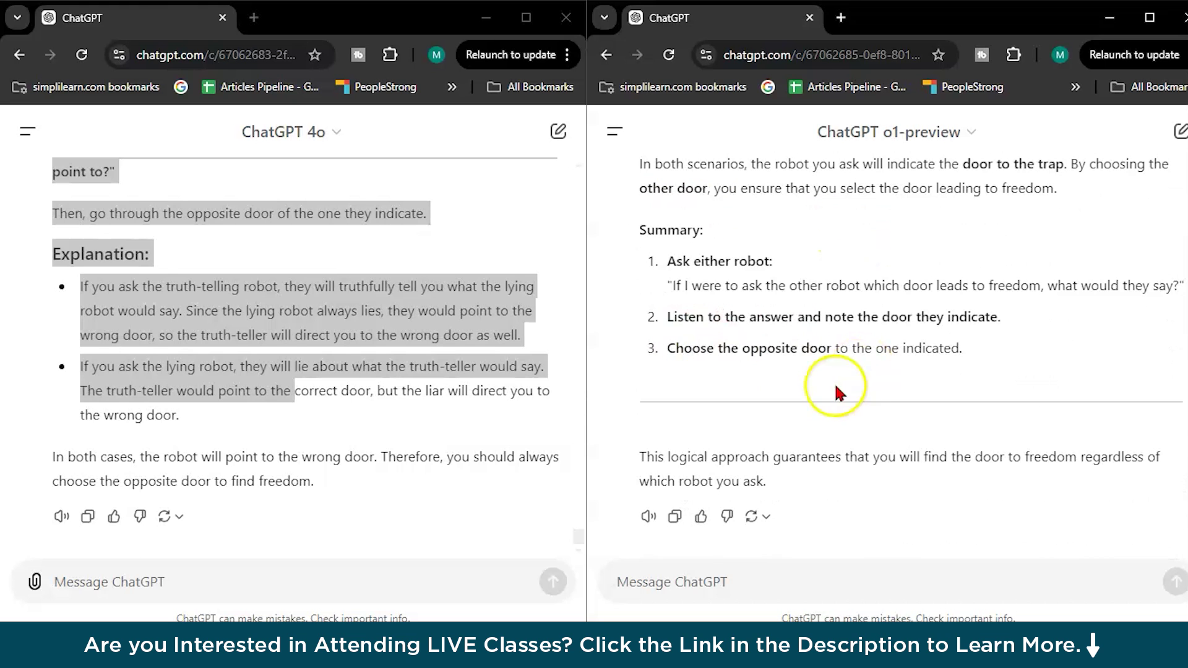
click(328, 461)
scroll(329, 461, up, 5)
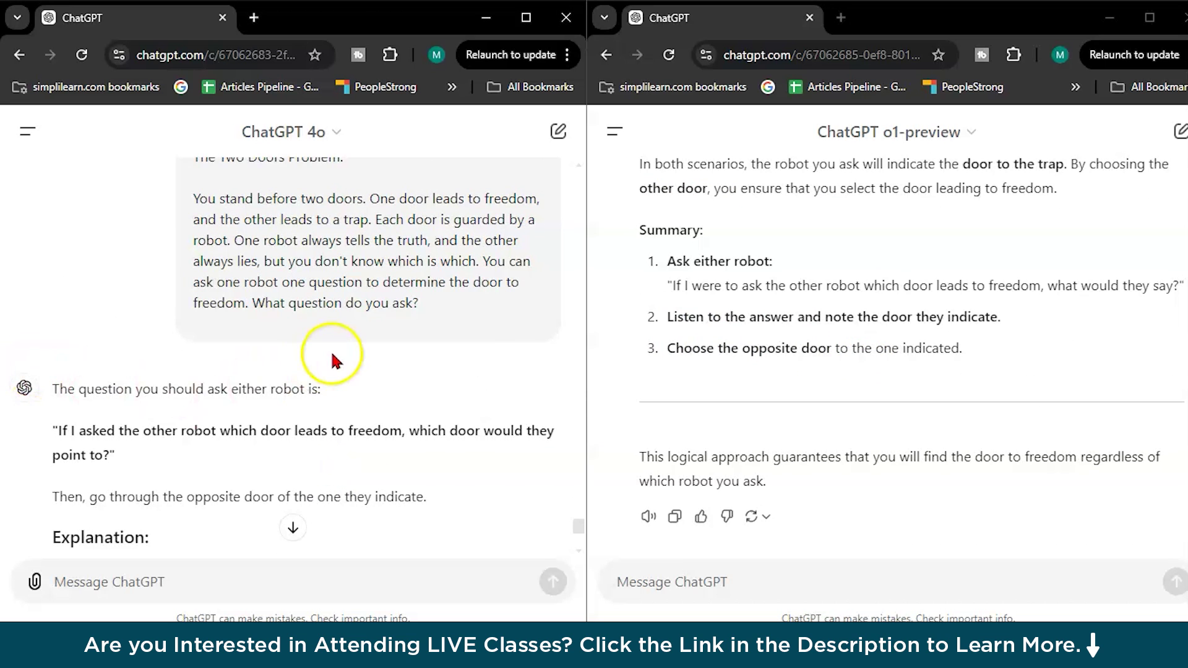
scroll(332, 351, down, 5)
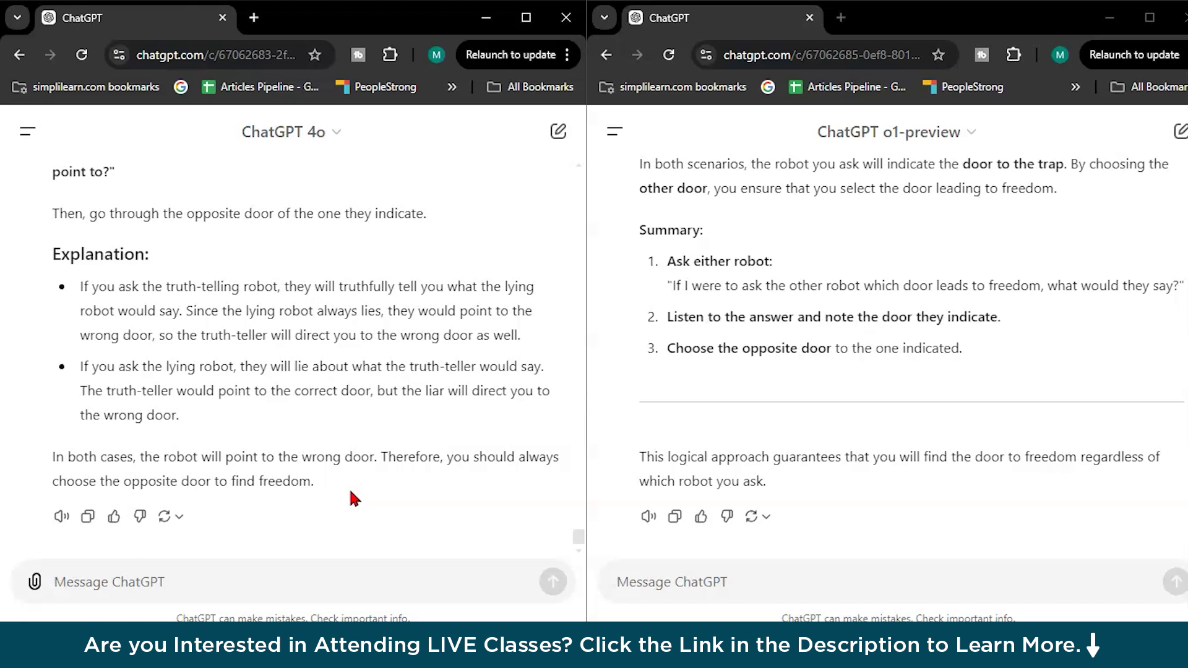
Select the Disease Testing Paradox heading and question in the sticky note
click(619, 656)
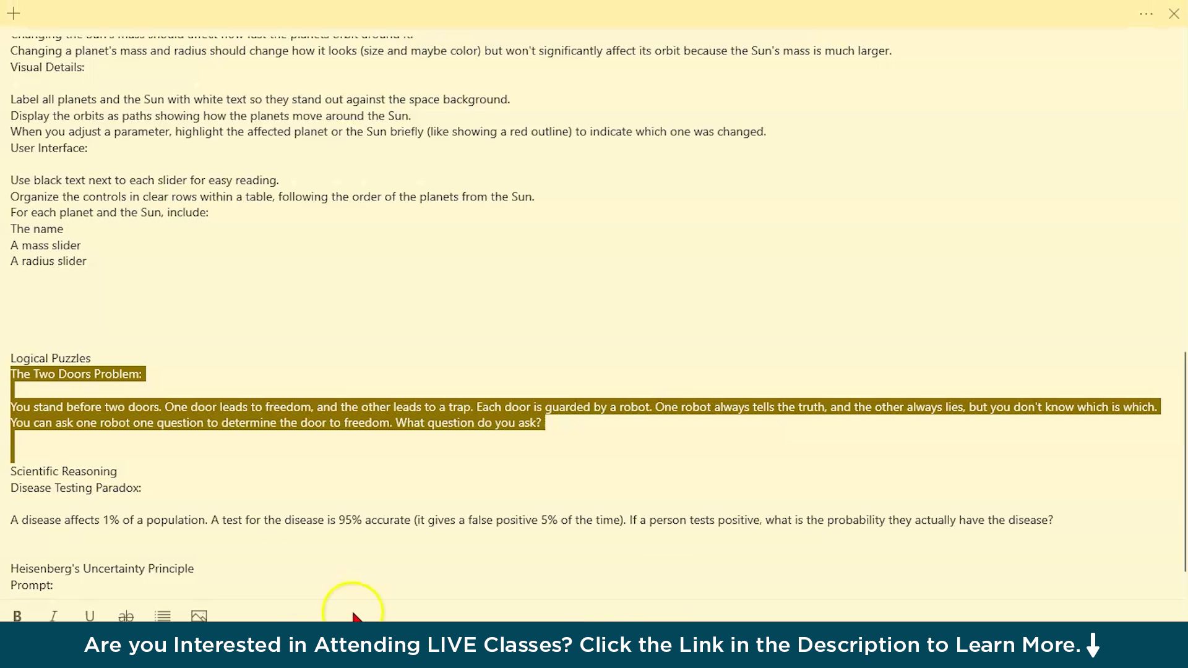
click(170, 474)
scroll(170, 473, down, 1)
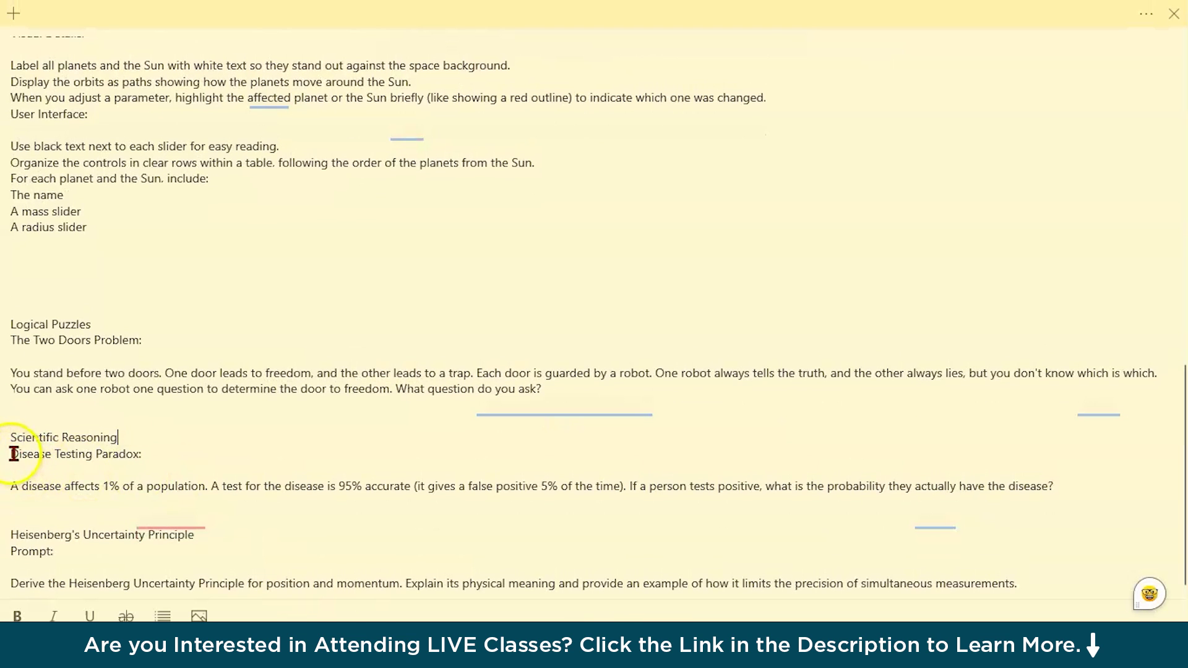
drag(14, 454, 1095, 492)
key(ctrl+c)
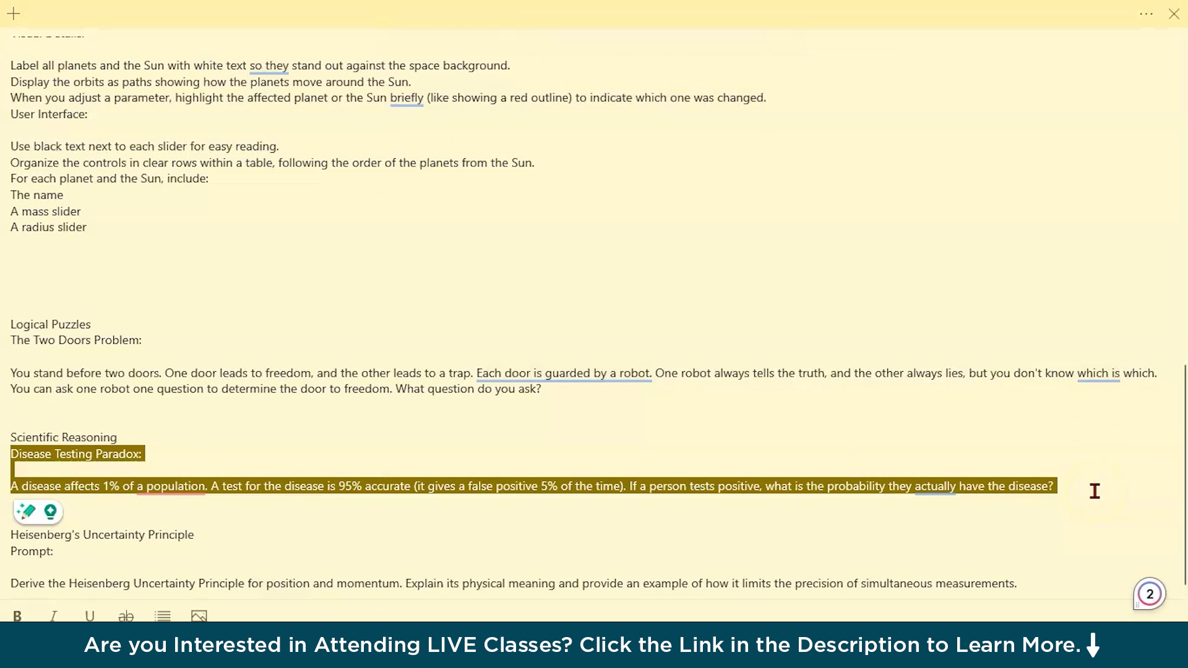
scroll(522, 619, up, 1)
Paste the disease question into the GPT-4o and o1-preview chats and send it to each
click(529, 622)
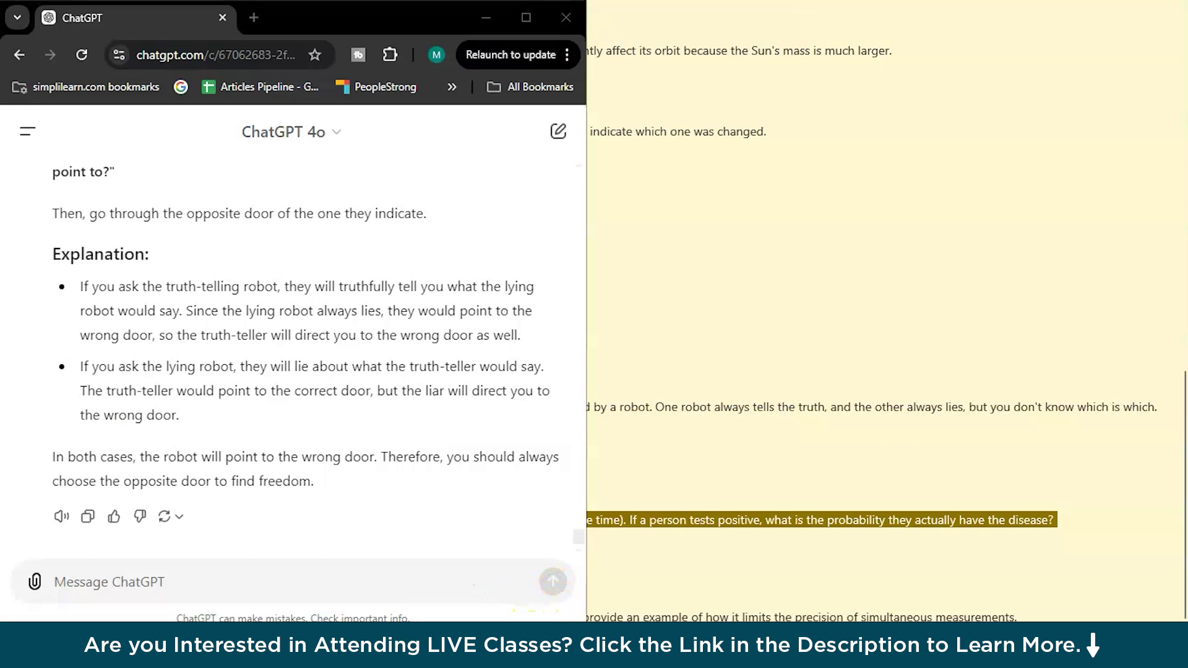
mouse_move(529, 621)
click(609, 594)
click(357, 581)
key(ctrl+v)
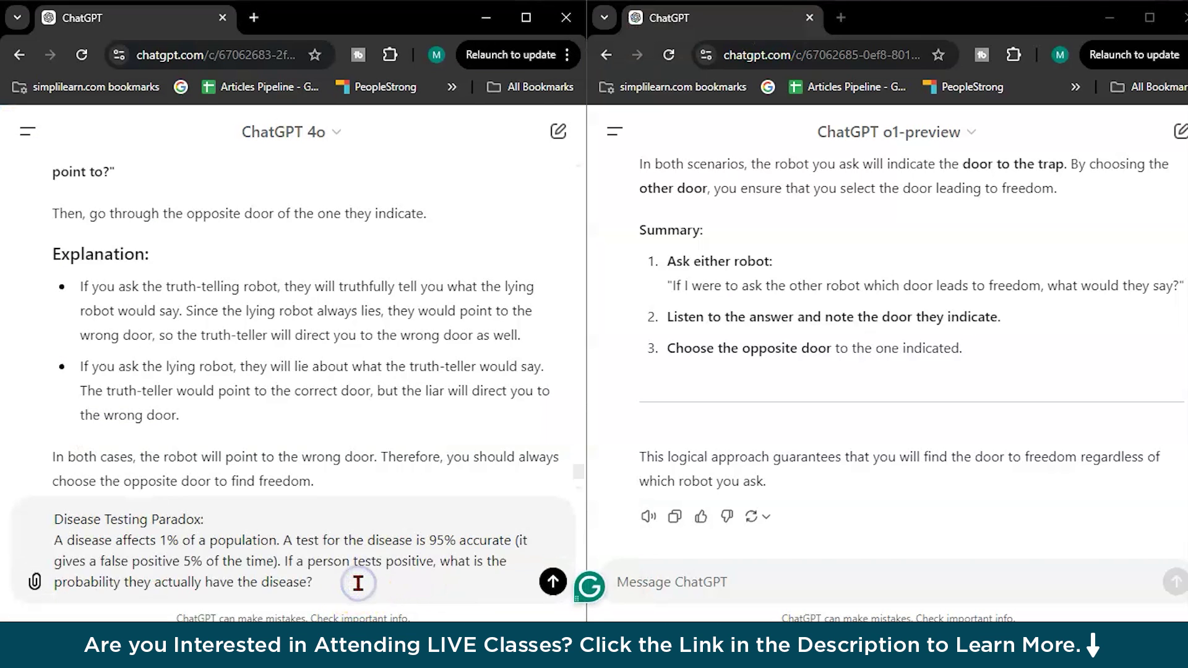
click(552, 582)
click(711, 588)
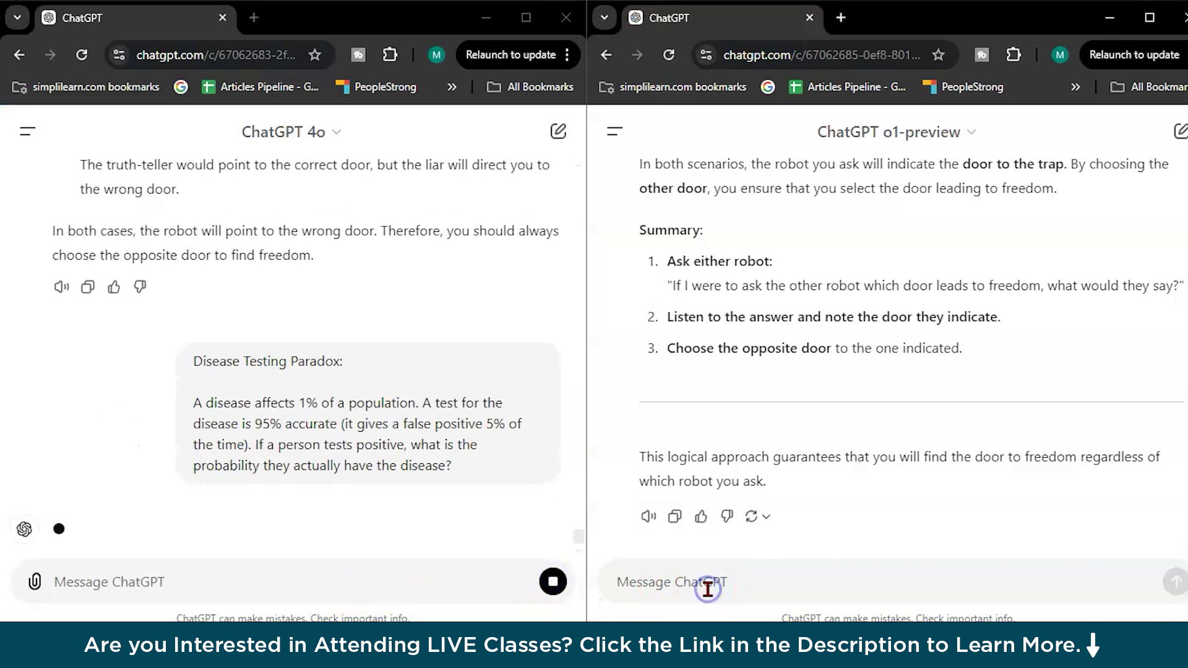
key(ctrl+v)
click(1176, 581)
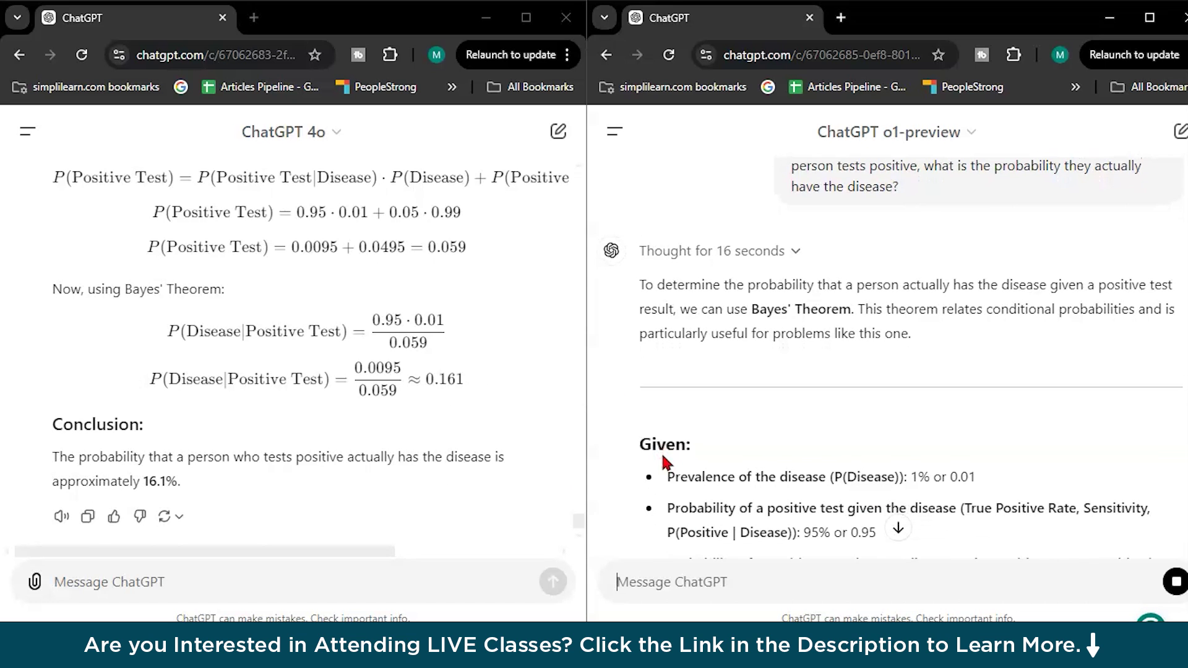
scroll(695, 447, down, 10)
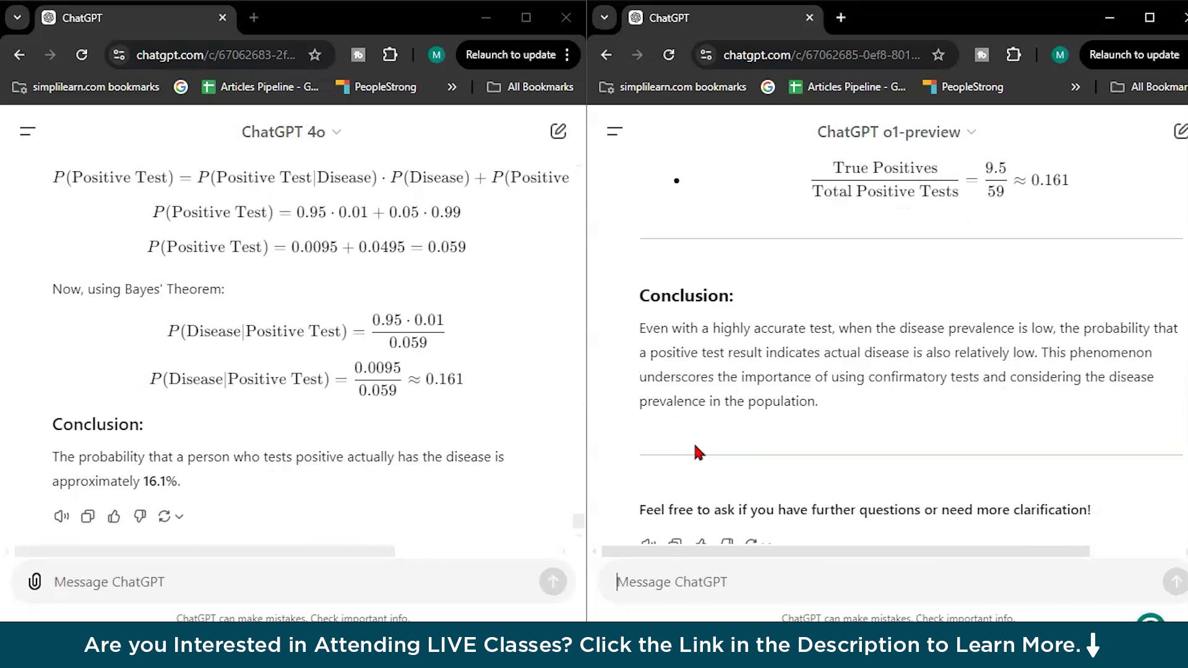
scroll(695, 444, up, 10)
scroll(695, 445, up, 8)
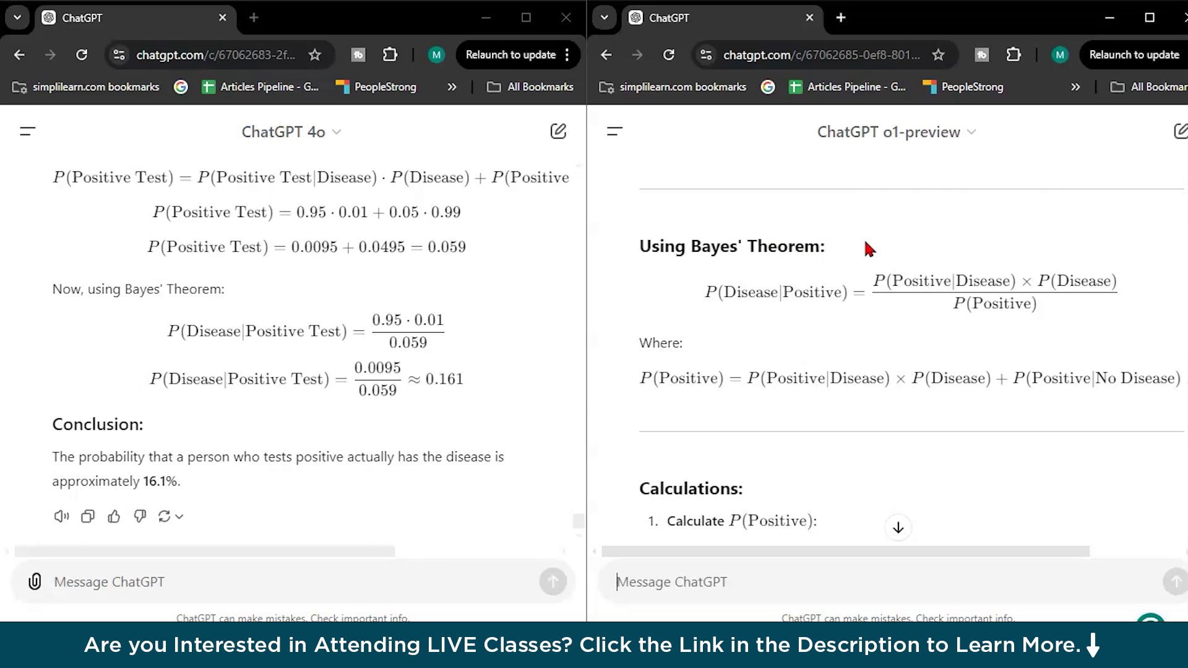
Open the 'ChatGPT o1-preview' title dropdown to show the available models
click(931, 130)
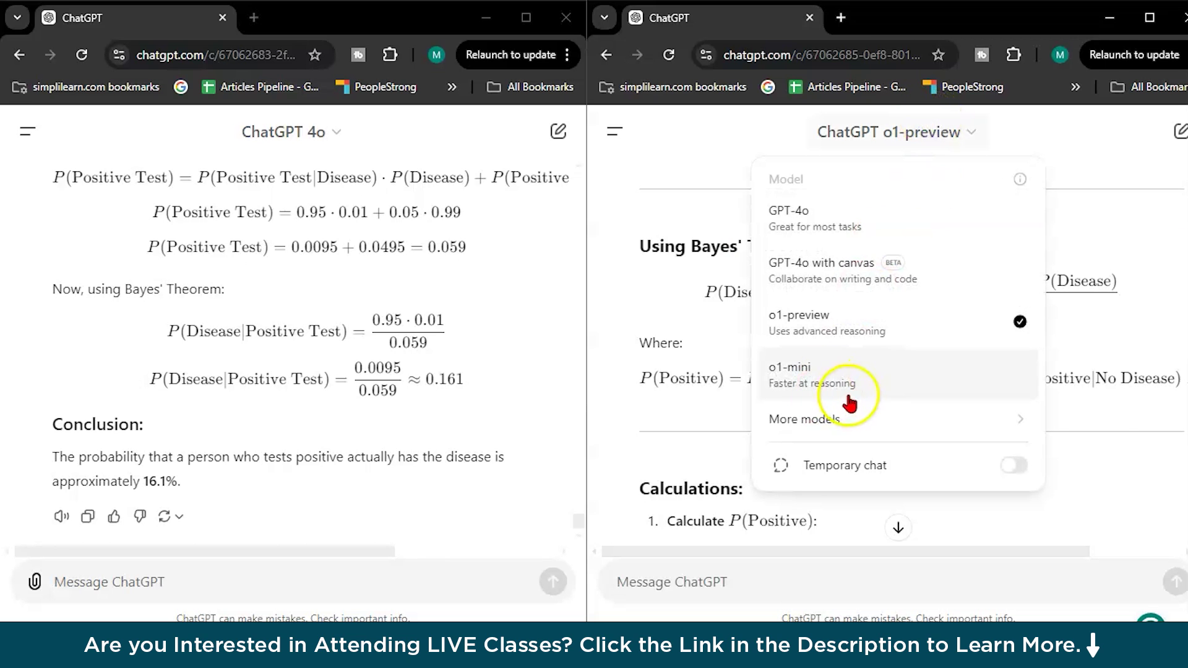